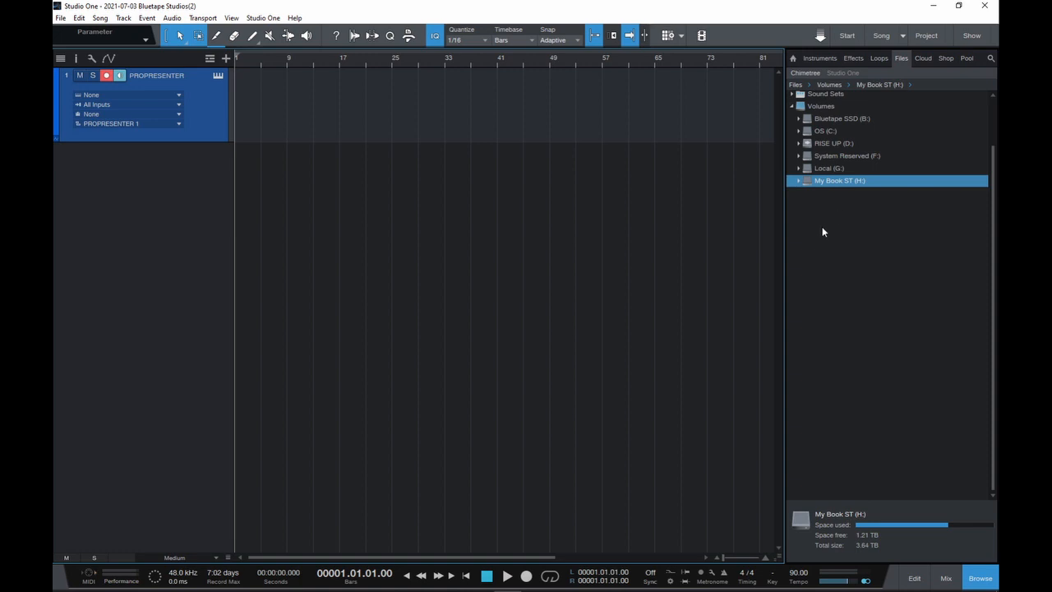
Expand the My Book ST (H:) drive in the file browser and look through its folders for the worship tracks.
{"action": "left_click", "coordinate": [797, 181]}
{"action": "scroll", "coordinate": [878, 273], "scroll_direction": "down", "scroll_amount": 5}
{"action": "scroll", "coordinate": [882, 282], "scroll_direction": "down", "scroll_amount": 6}
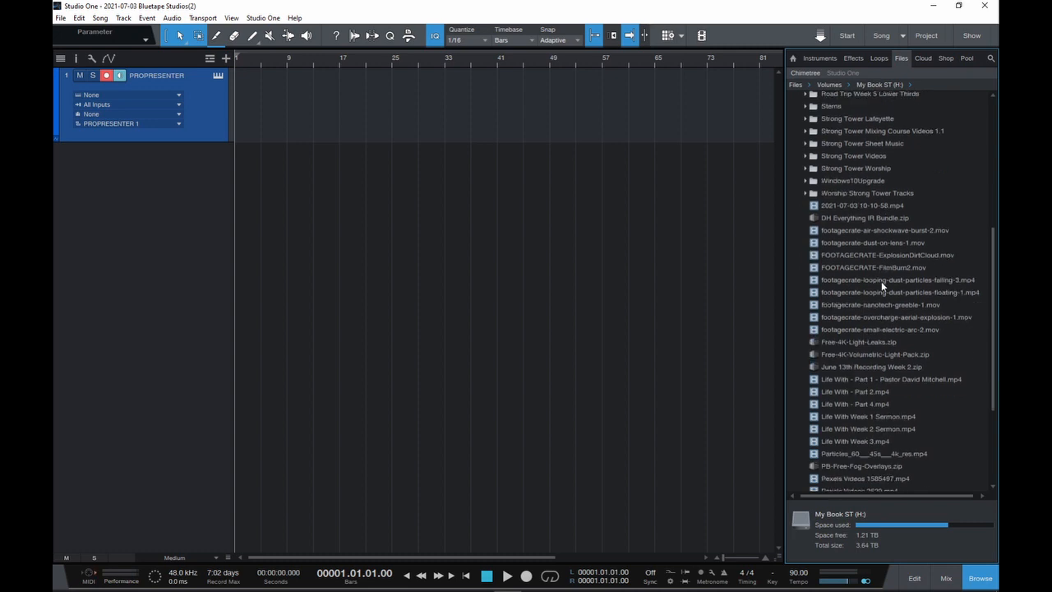
{"action": "scroll", "coordinate": [884, 301], "scroll_direction": "up", "scroll_amount": 11}
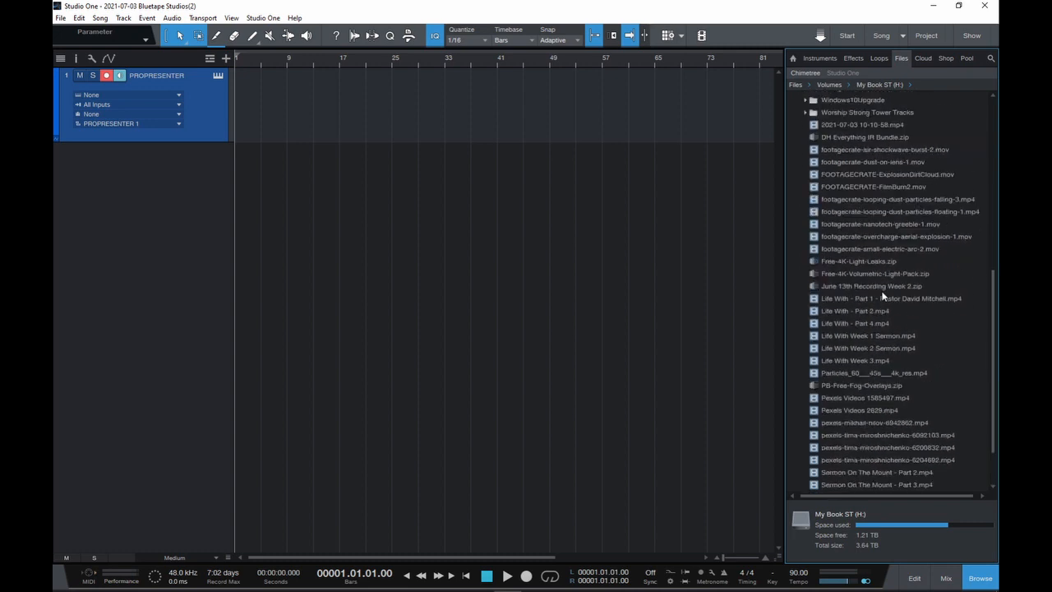
{"action": "scroll", "coordinate": [876, 288], "scroll_direction": "up", "scroll_amount": 2}
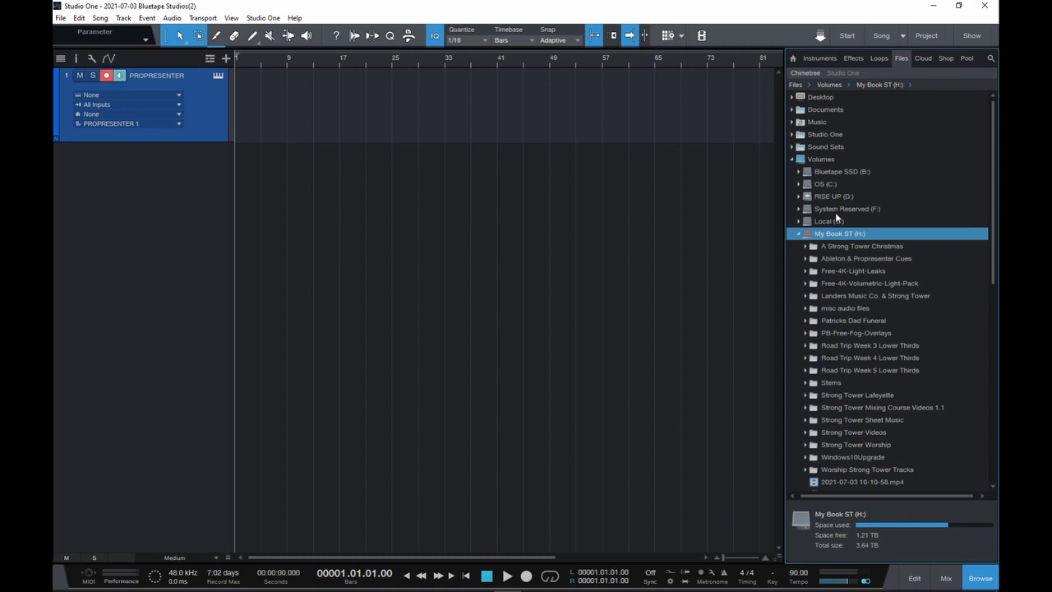
{"action": "scroll", "coordinate": [867, 236], "scroll_direction": "down", "scroll_amount": 2}
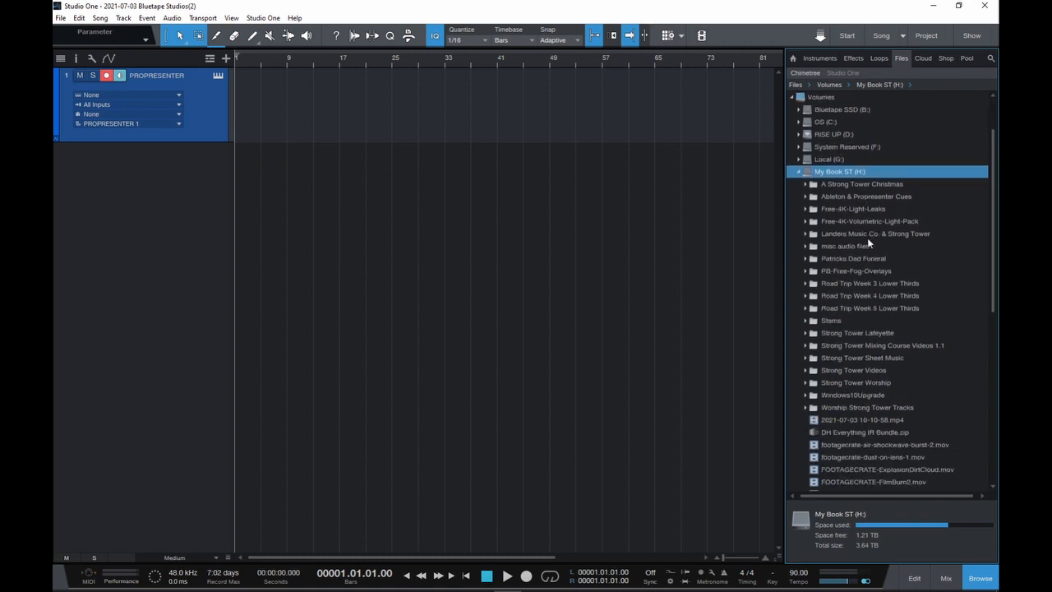
{"action": "scroll", "coordinate": [868, 243], "scroll_direction": "down", "scroll_amount": 1}
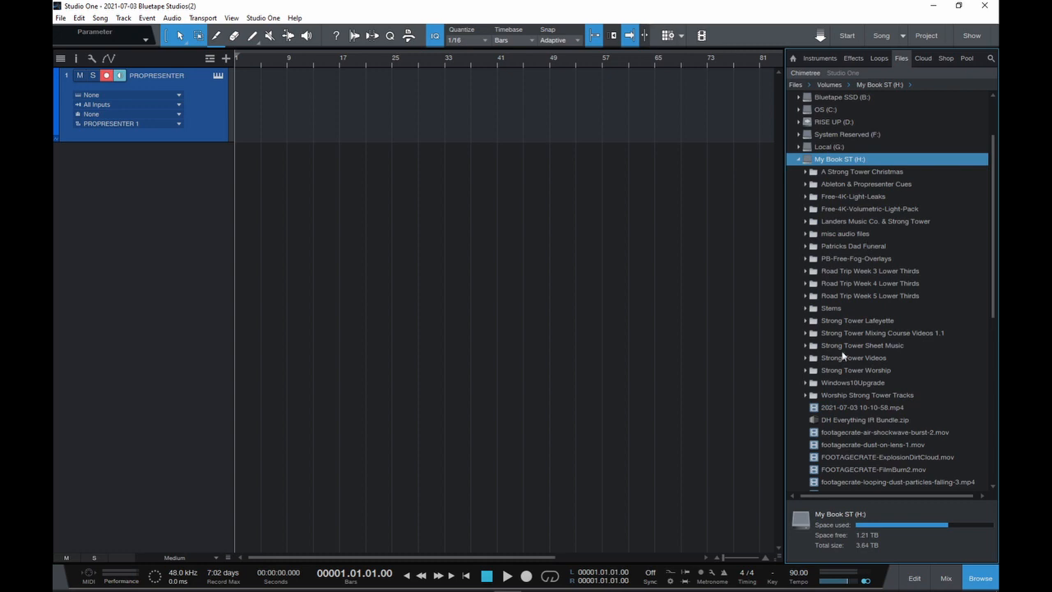
Expand the Worship Strong Tower Tracks folder and find the Waves folder of Still Rolling Stones.
{"action": "left_click", "coordinate": [803, 394]}
{"action": "scroll", "coordinate": [898, 316], "scroll_direction": "down", "scroll_amount": 4}
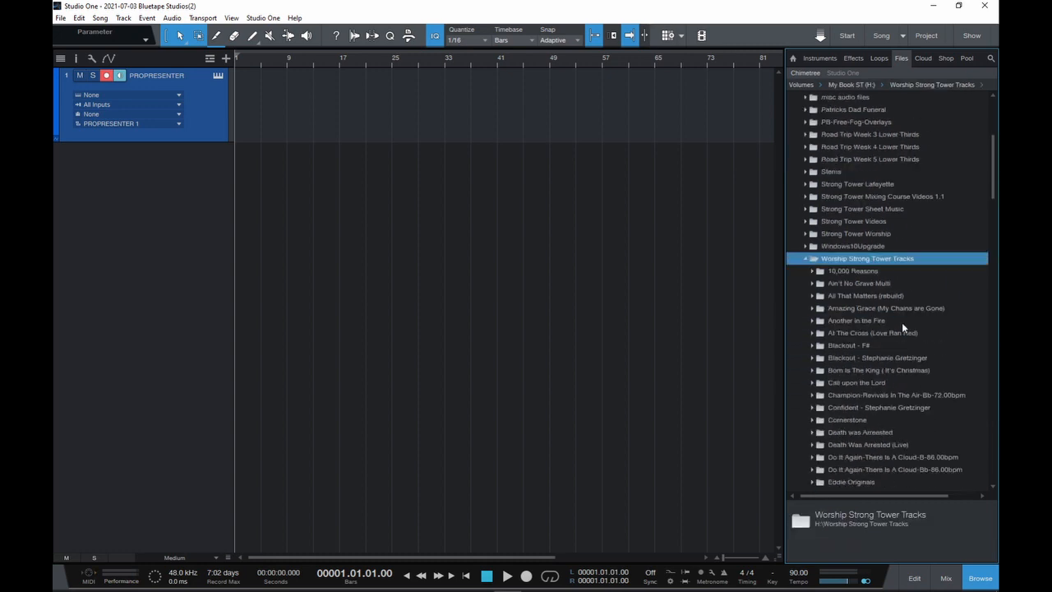
{"action": "scroll", "coordinate": [902, 322], "scroll_direction": "down", "scroll_amount": 2}
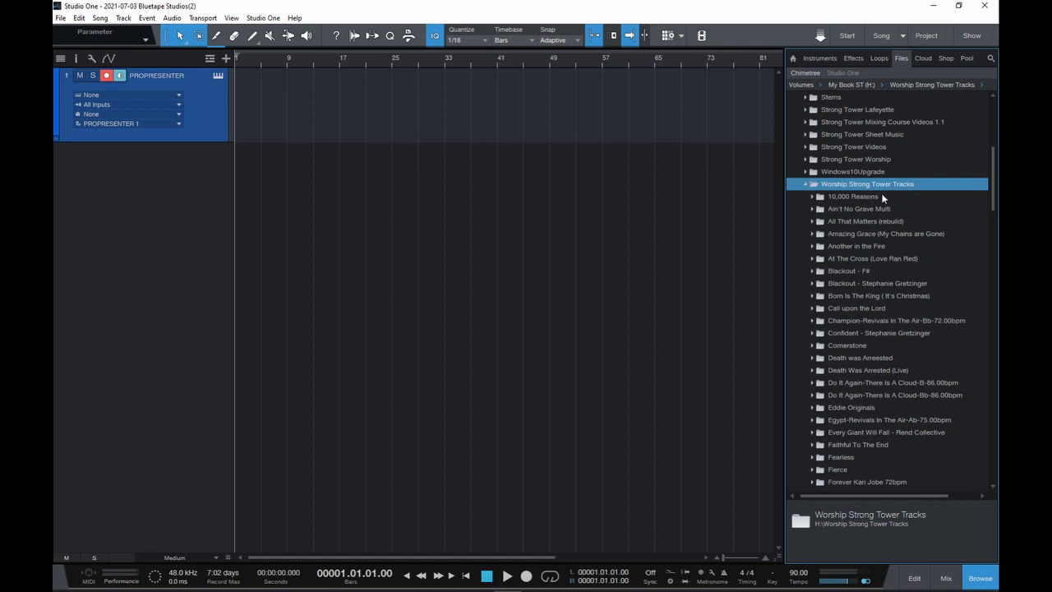
{"action": "scroll", "coordinate": [883, 198], "scroll_direction": "down", "scroll_amount": 3}
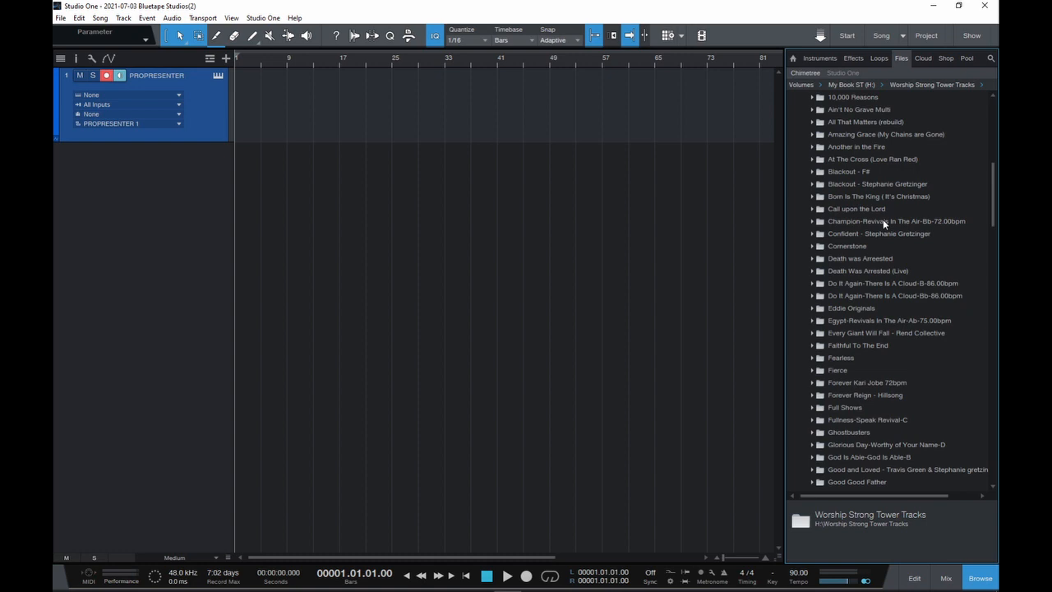
{"action": "scroll", "coordinate": [882, 221], "scroll_direction": "down", "scroll_amount": 7}
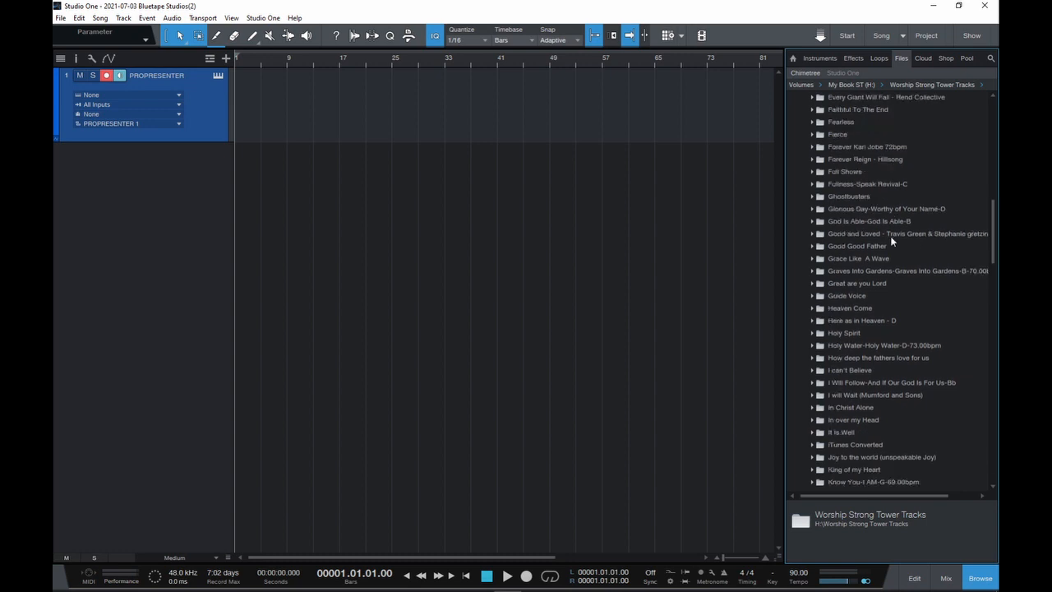
{"action": "scroll", "coordinate": [891, 237], "scroll_direction": "down", "scroll_amount": 8}
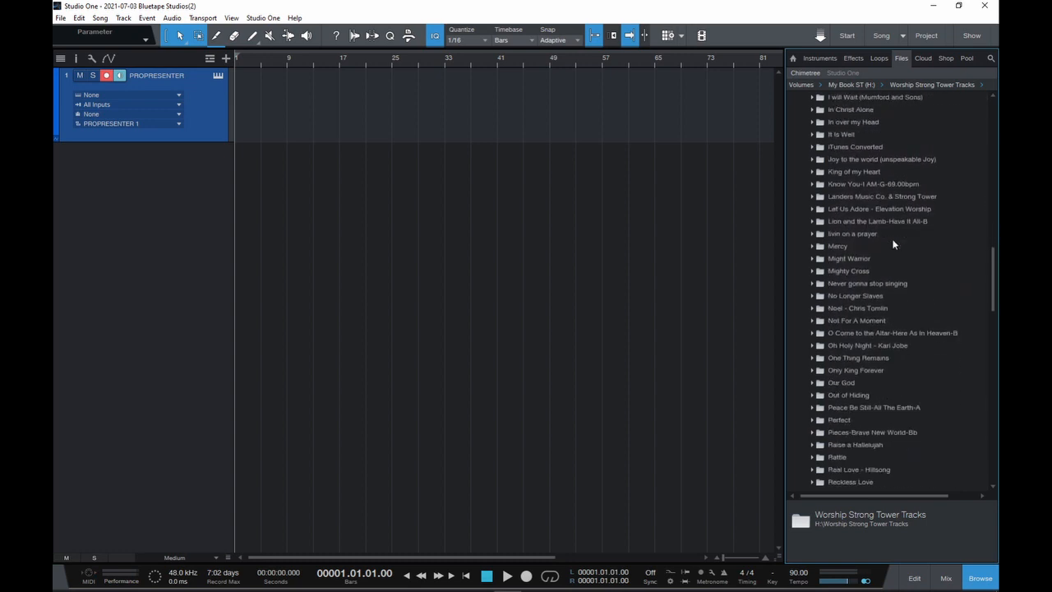
{"action": "scroll", "coordinate": [893, 246], "scroll_direction": "down", "scroll_amount": 7}
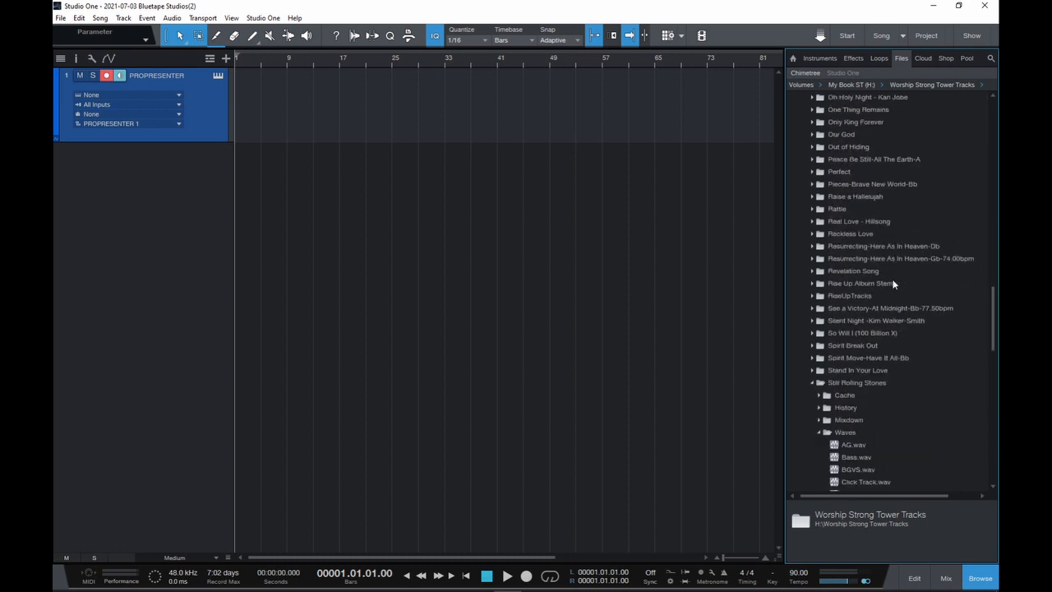
{"action": "scroll", "coordinate": [891, 287], "scroll_direction": "down", "scroll_amount": 5}
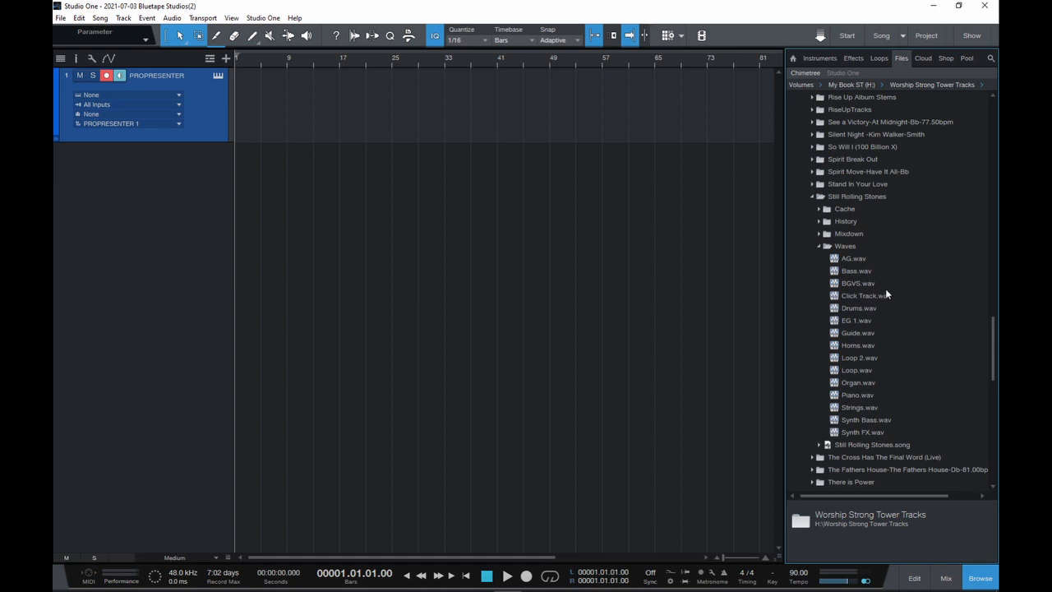
{"action": "left_click", "coordinate": [851, 260]}
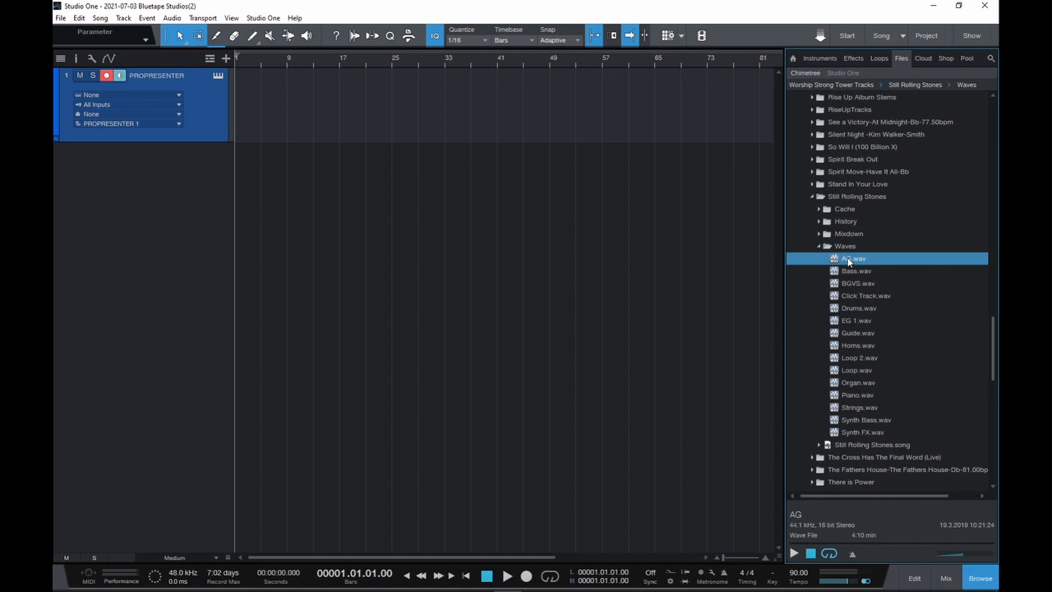
{"action": "left_click", "coordinate": [863, 432], "text": "shift"}
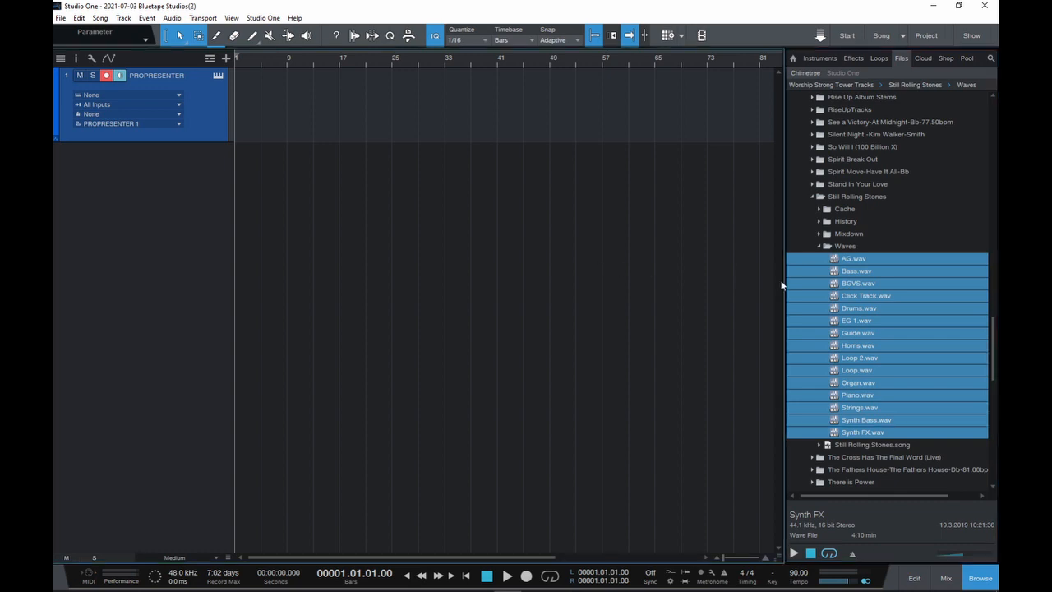
{"action": "left_click", "coordinate": [818, 247]}
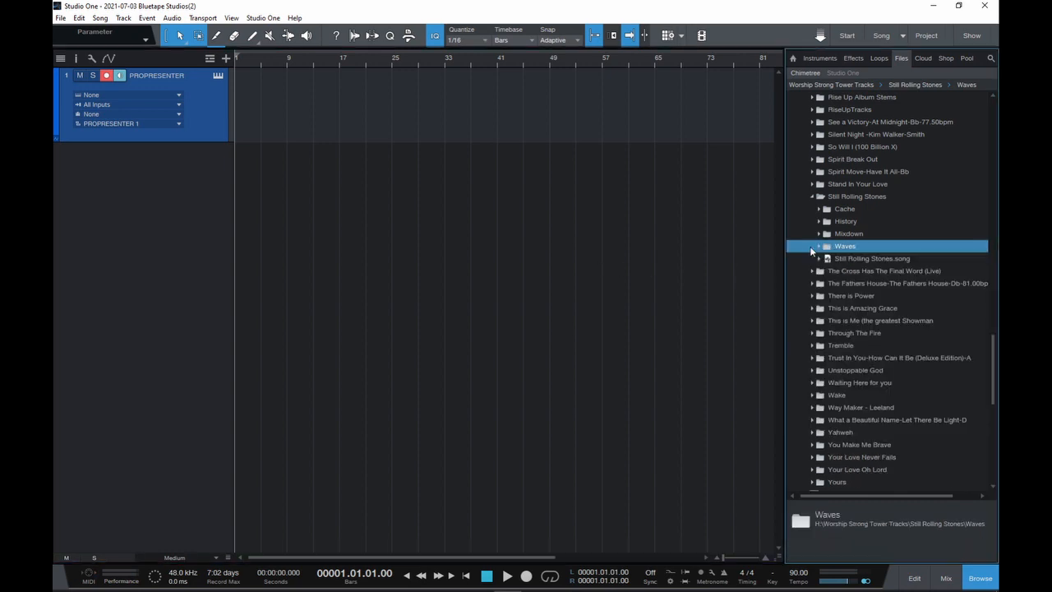
{"action": "left_click", "coordinate": [821, 245]}
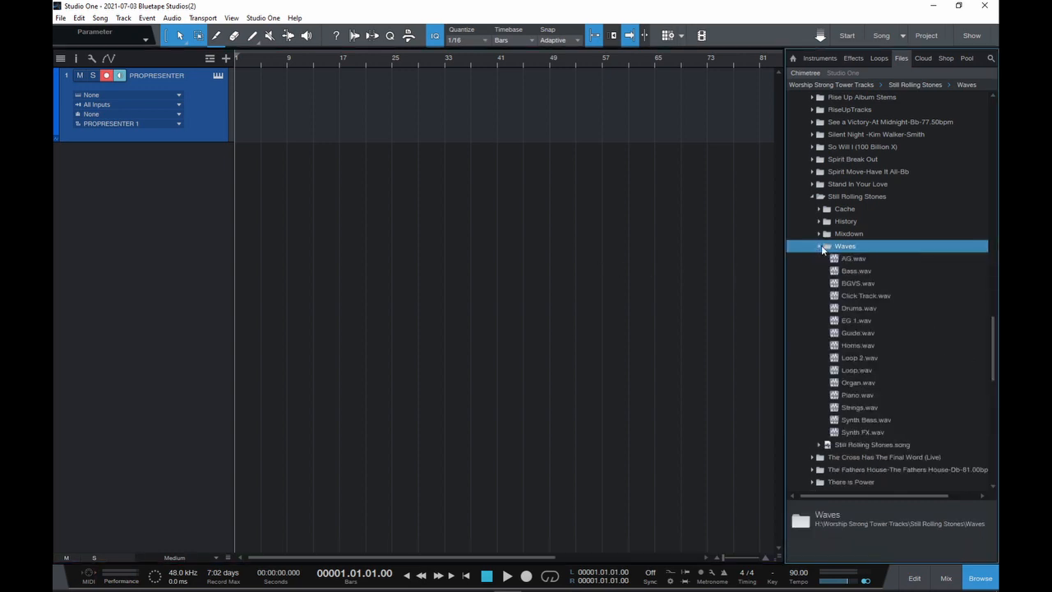
Select the Waves files in this order: Click Track, Guide, Drums, Loop, Loop 2, Synth FX, Bass, Synth Bass.
{"action": "left_click", "coordinate": [857, 298]}
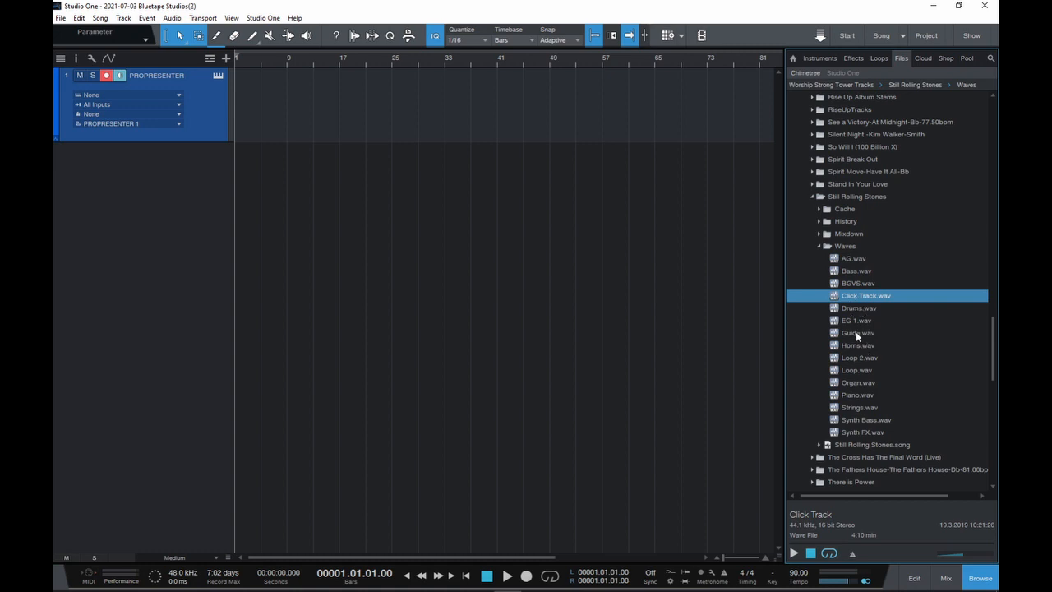
{"action": "left_click", "coordinate": [856, 332], "text": "ctrl"}
{"action": "left_click", "coordinate": [861, 310], "text": "ctrl"}
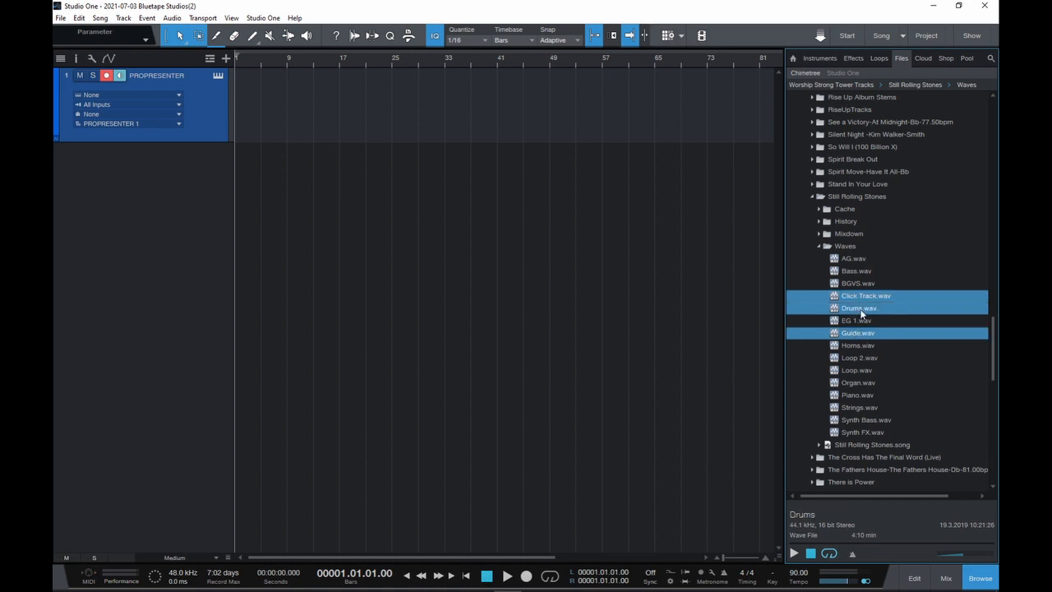
{"action": "left_click", "coordinate": [860, 371], "text": "ctrl"}
{"action": "left_click", "coordinate": [862, 359], "text": "ctrl"}
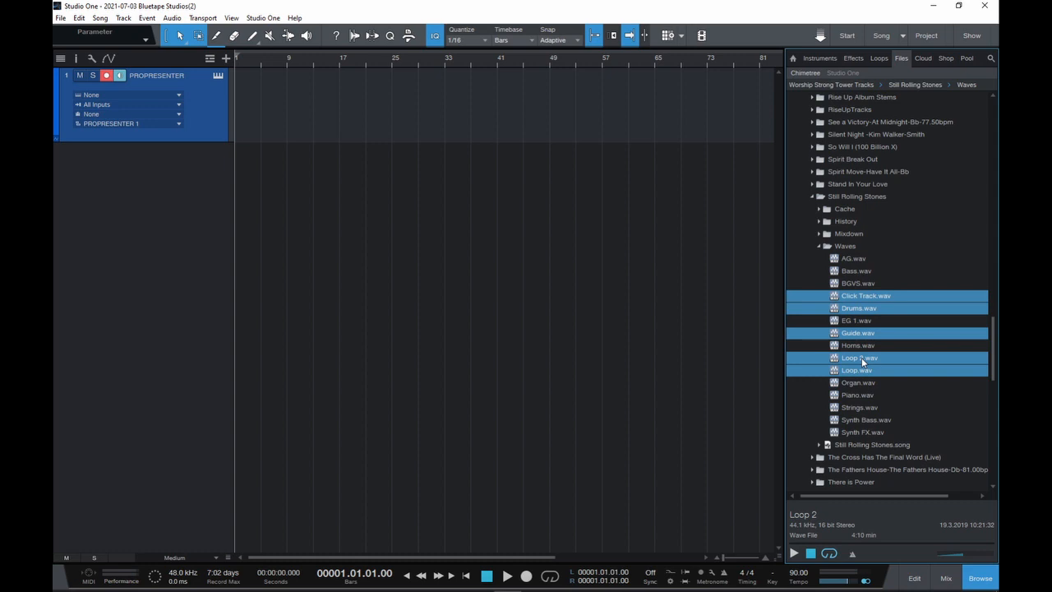
{"action": "left_click", "coordinate": [861, 433], "text": "ctrl"}
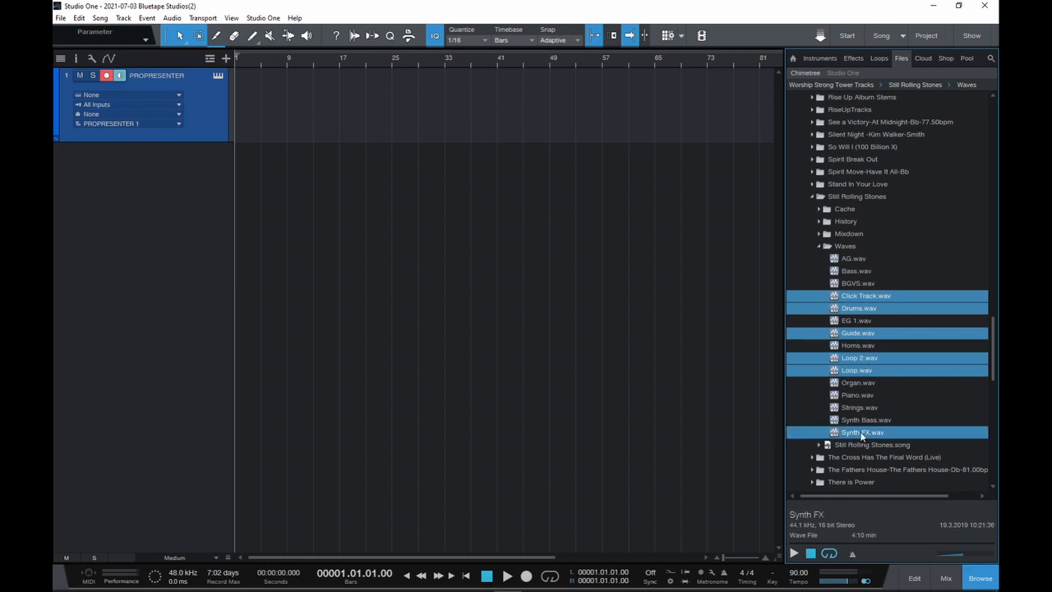
{"action": "left_click", "coordinate": [857, 272], "text": "ctrl"}
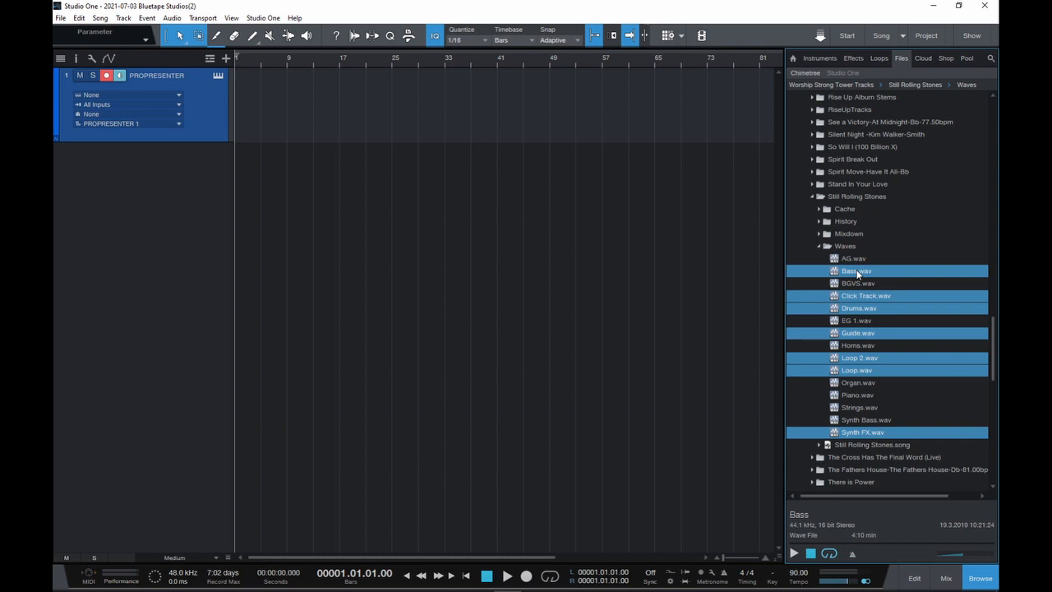
{"action": "left_click", "coordinate": [864, 421], "text": "ctrl"}
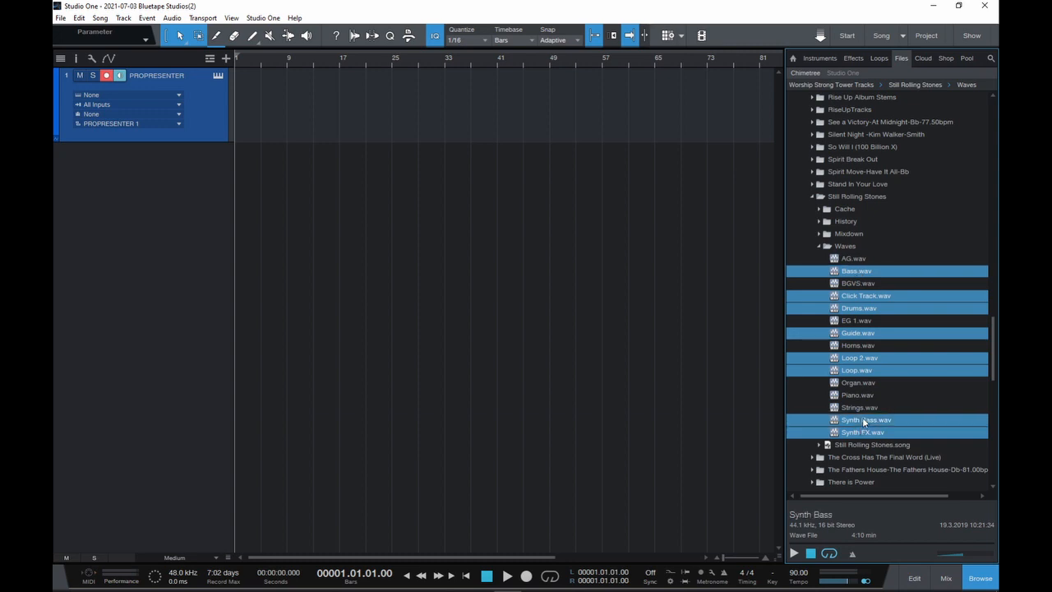
Add AG, EG 1, Piano, Horns, Organ, Strings and BGVS to the selection, in that order, and place all files as separate tracks at the song start.
{"action": "left_click", "coordinate": [857, 262], "text": "ctrl"}
{"action": "left_click", "coordinate": [861, 321], "text": "ctrl"}
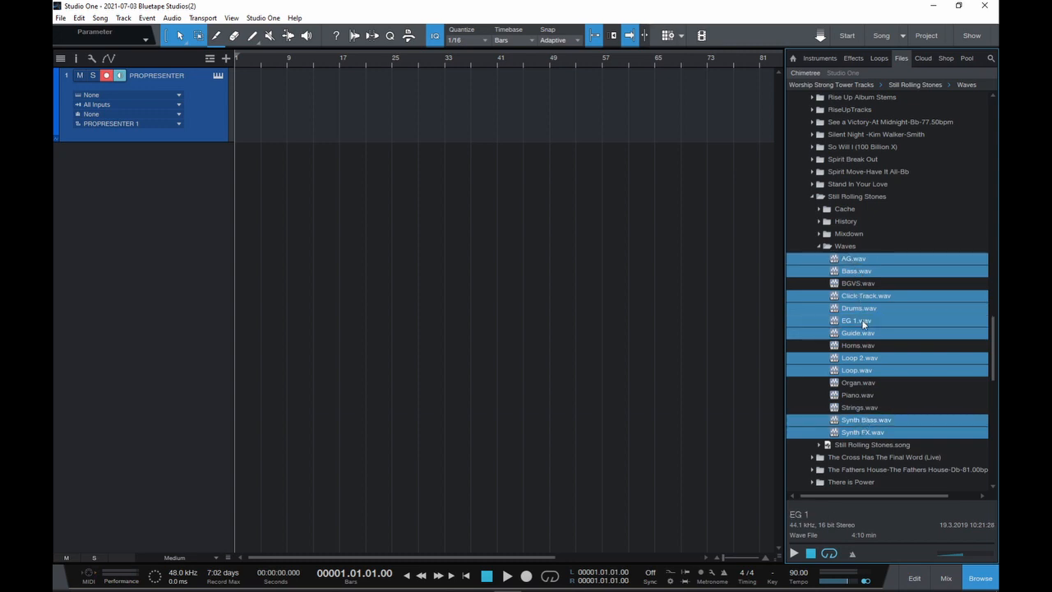
{"action": "left_click", "coordinate": [858, 393], "text": "ctrl"}
{"action": "left_click", "coordinate": [849, 349], "text": "ctrl"}
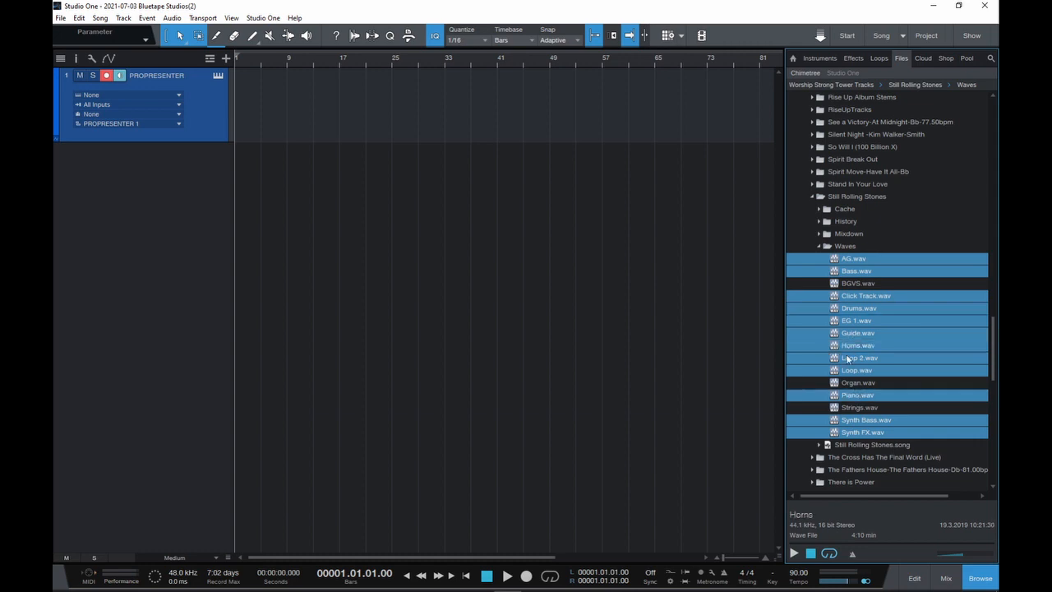
{"action": "left_click", "coordinate": [856, 383], "text": "ctrl"}
{"action": "left_click", "coordinate": [853, 407], "text": "ctrl"}
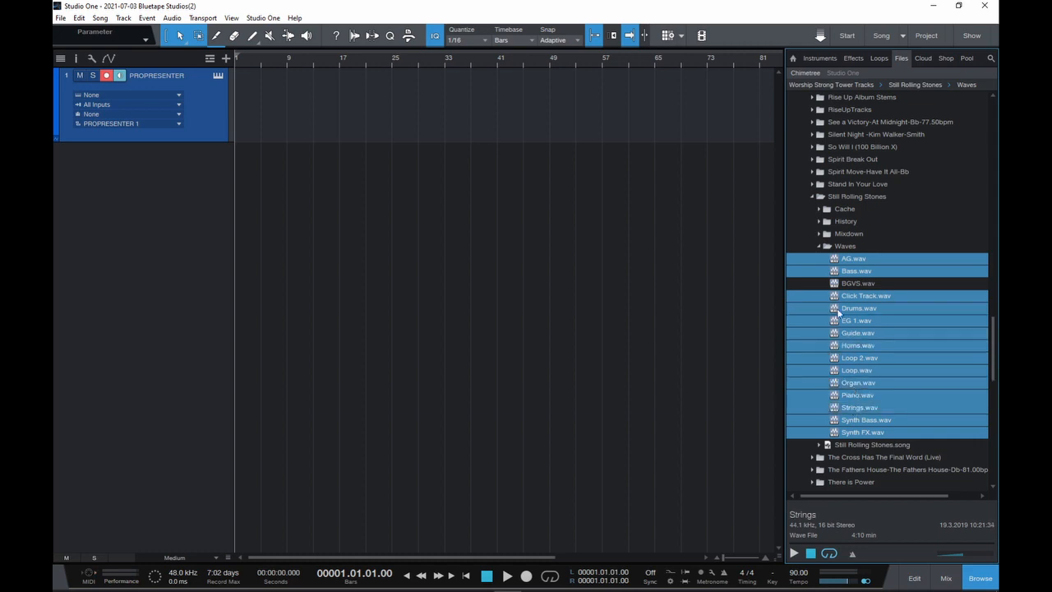
{"action": "left_click", "coordinate": [852, 285], "text": "ctrl"}
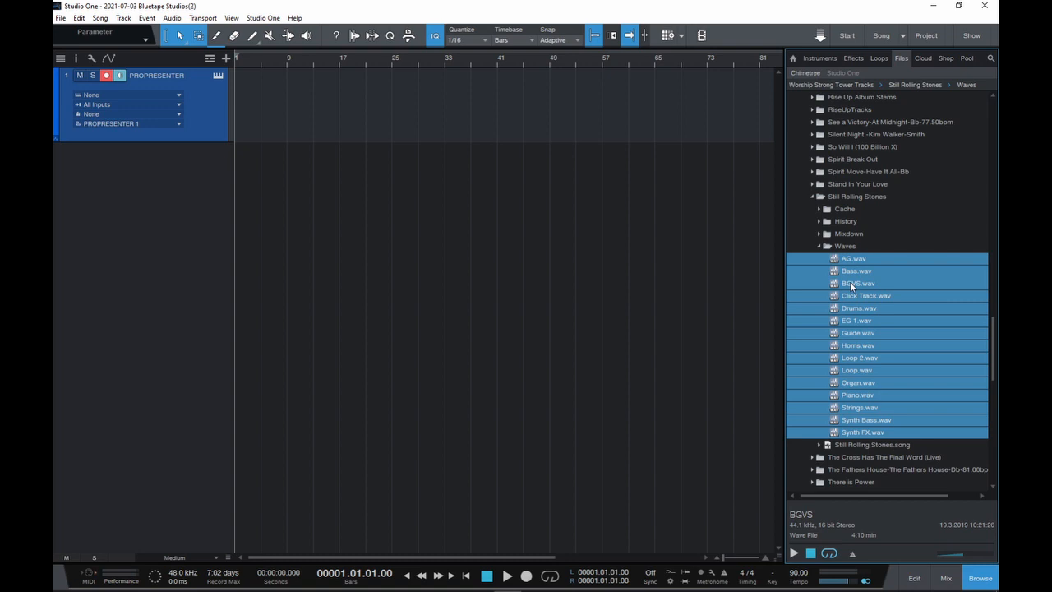
{"action": "left_click_drag", "start_coordinate": [869, 292], "coordinate": [238, 215]}
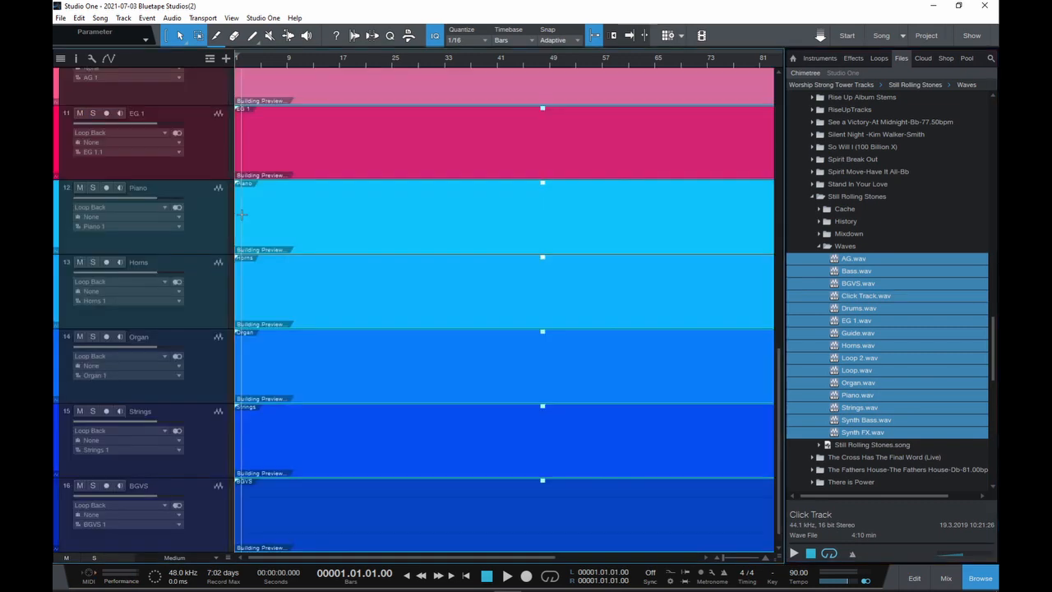
Color the Click Track and Guide tracks white, and the Drums, Loop, Loop 2 and Synth FX tracks red.
{"action": "scroll", "coordinate": [284, 242], "scroll_direction": "down", "scroll_amount": 2}
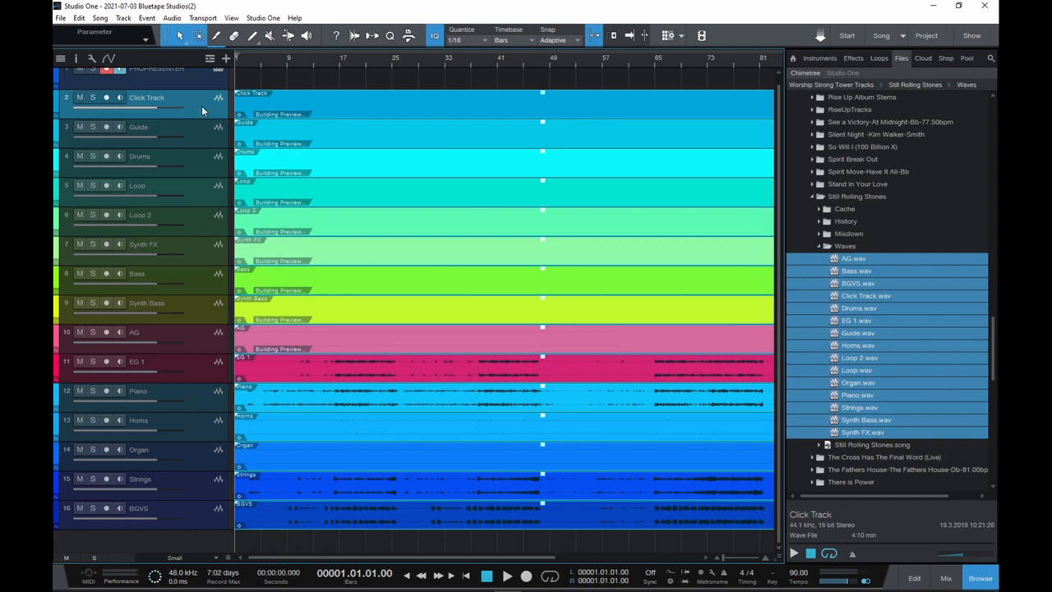
{"action": "left_click", "coordinate": [58, 103]}
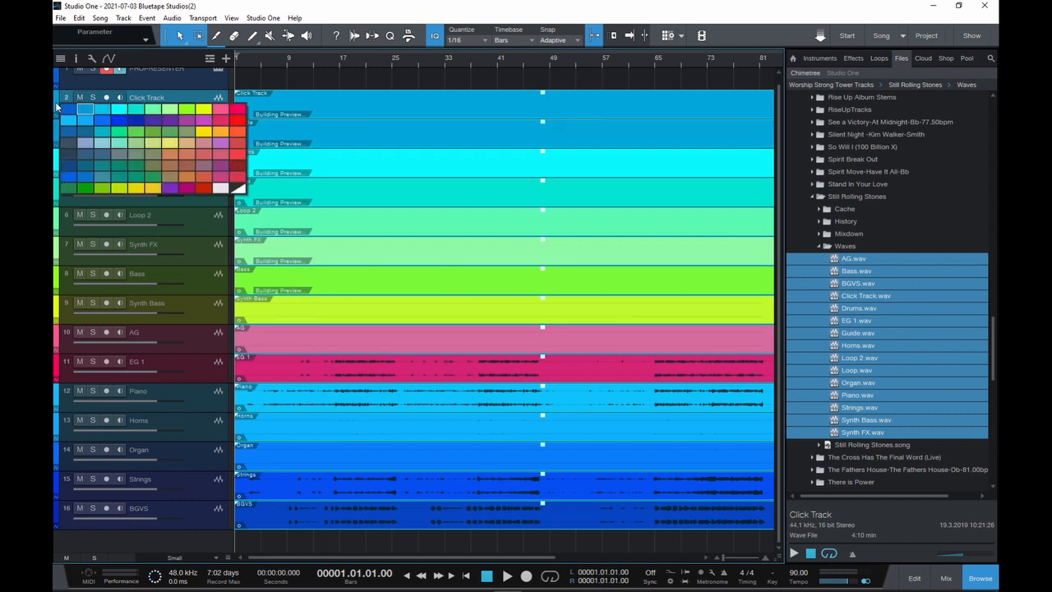
{"action": "left_click", "coordinate": [220, 187]}
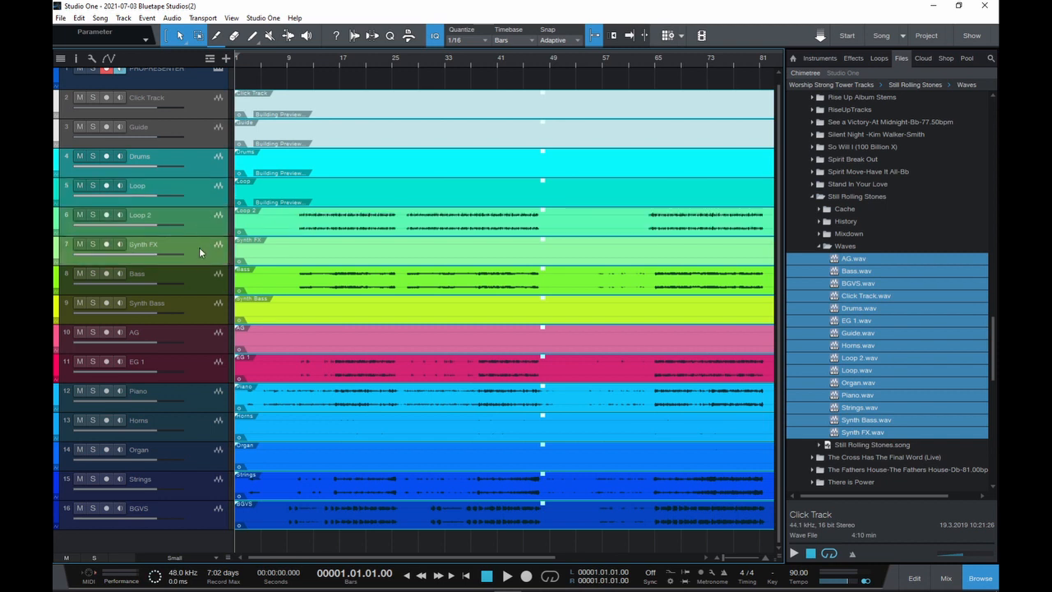
{"action": "left_click", "coordinate": [57, 158]}
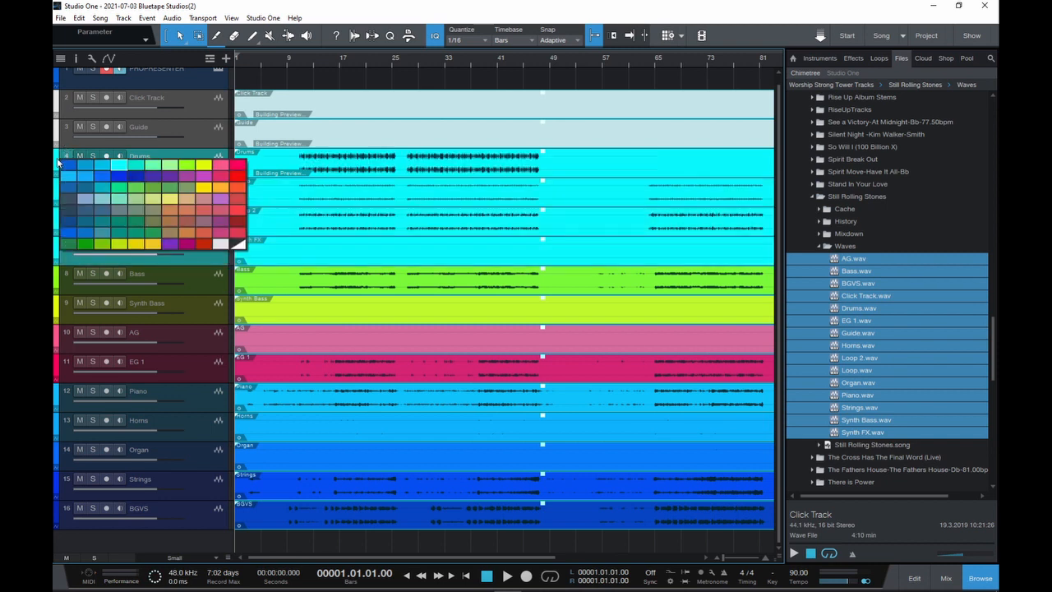
{"action": "left_click", "coordinate": [201, 243]}
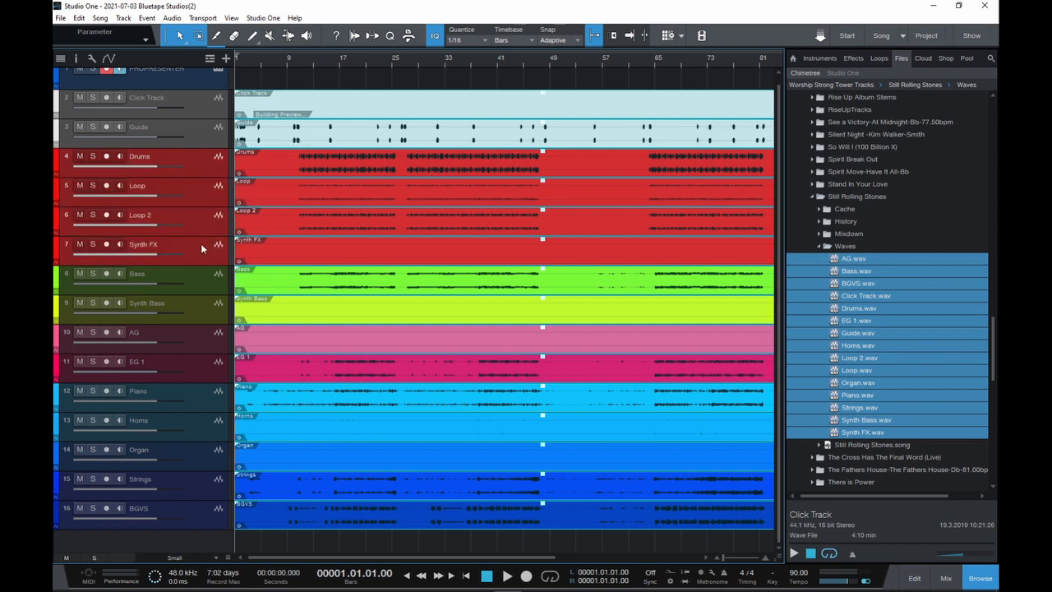
Color the Bass and Synth Bass tracks brown.
{"action": "left_click", "coordinate": [196, 283]}
{"action": "left_click", "coordinate": [199, 306], "text": "shift"}
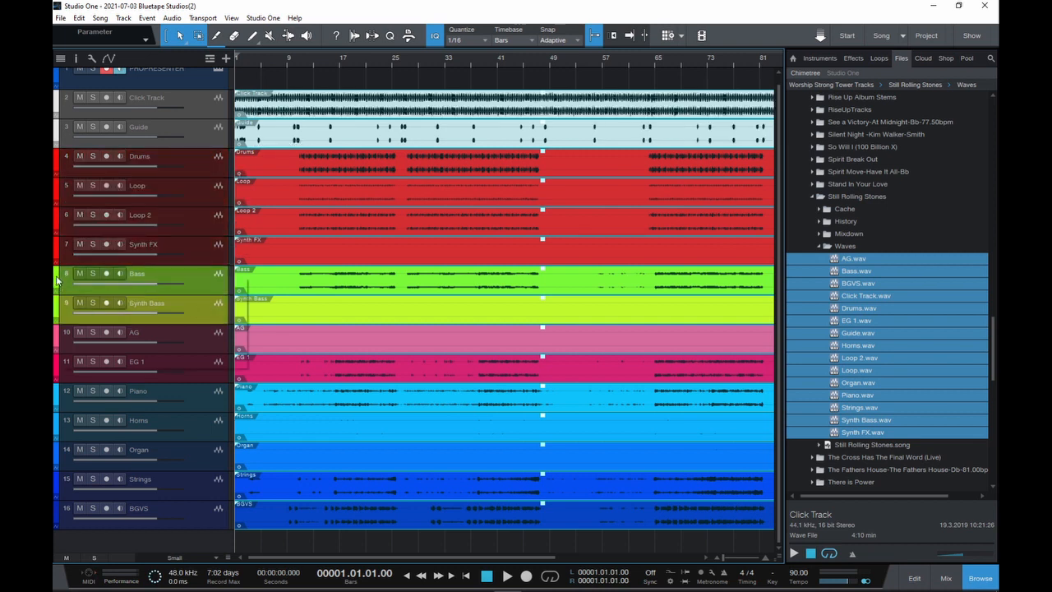
{"action": "left_click", "coordinate": [58, 281]}
{"action": "left_click", "coordinate": [194, 330]}
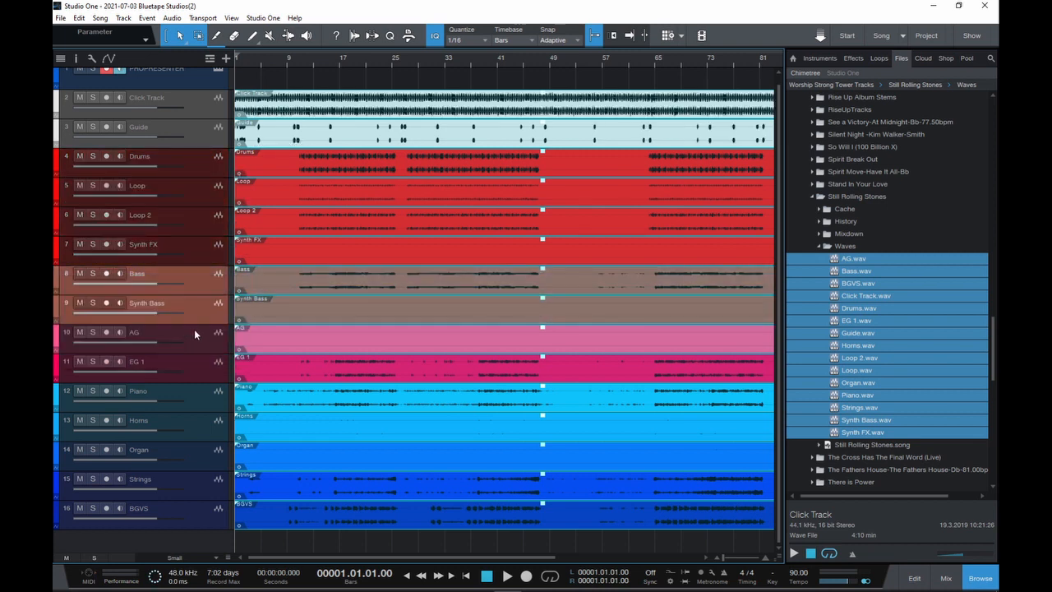
Color the AG and EG 1 tracks blue.
{"action": "left_click", "coordinate": [202, 348]}
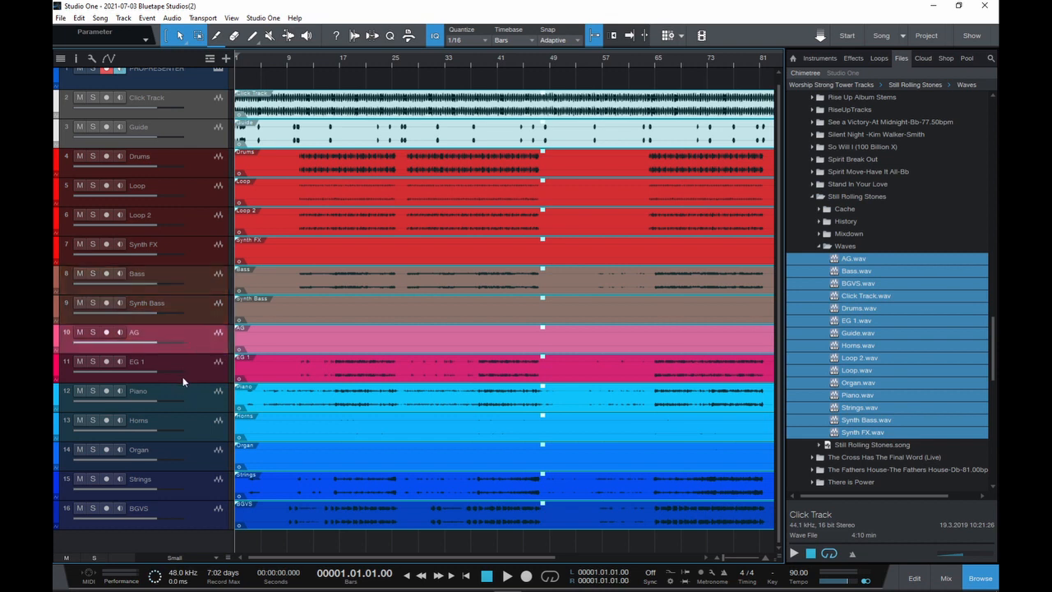
{"action": "left_click", "coordinate": [203, 361], "text": "shift"}
{"action": "left_click", "coordinate": [56, 339]}
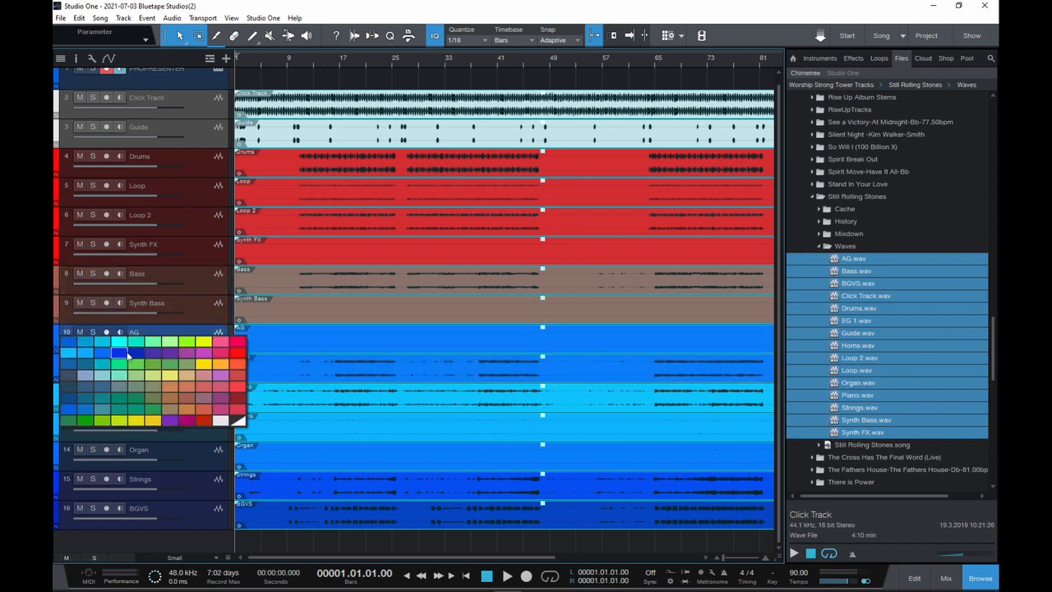
{"action": "left_click", "coordinate": [189, 393]}
Color the Piano, Horns, Organ and Strings tracks green.
{"action": "left_click", "coordinate": [189, 393]}
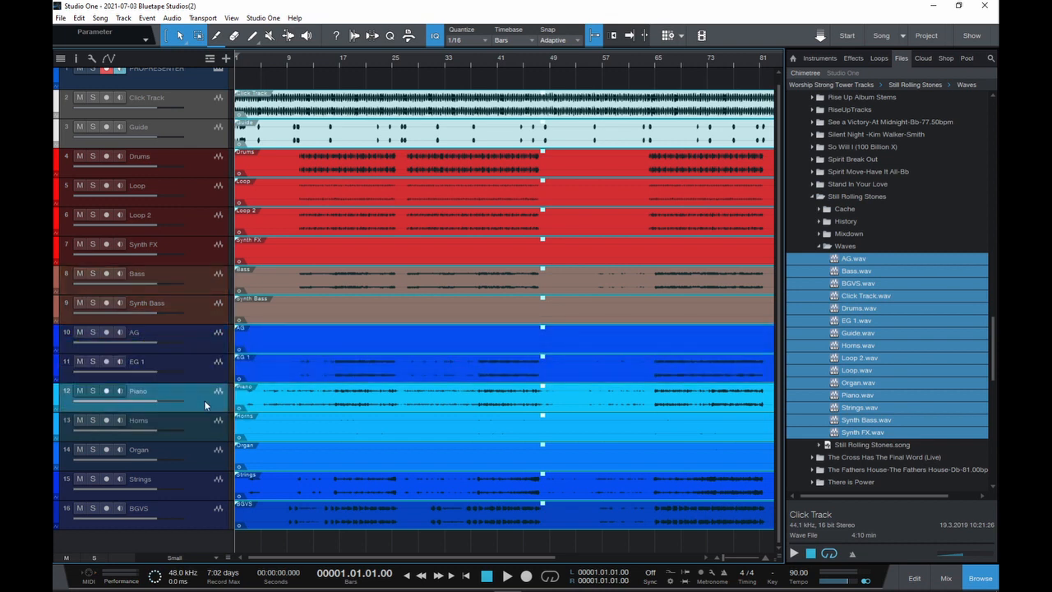
{"action": "left_click", "coordinate": [156, 457], "text": "shift"}
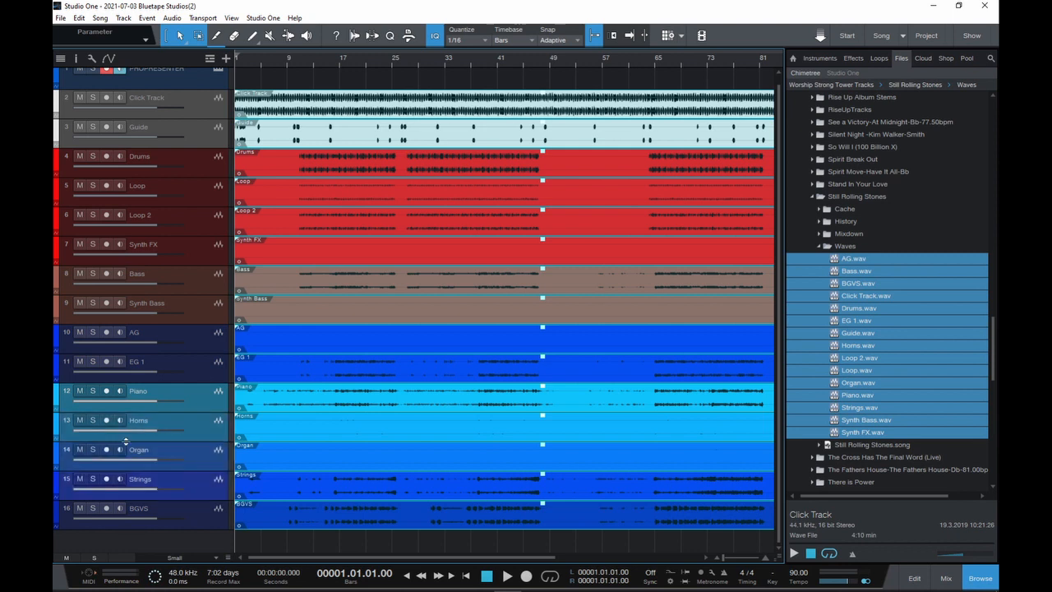
{"action": "left_click", "coordinate": [56, 395]}
{"action": "left_click", "coordinate": [131, 425]}
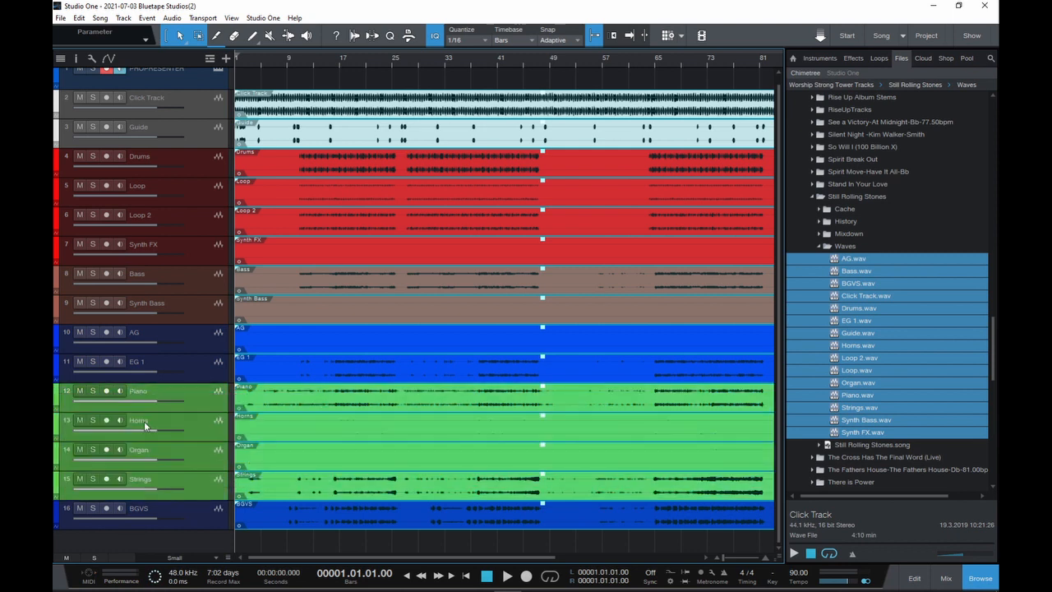
Color the BGVS track yellow.
{"action": "left_click", "coordinate": [62, 511]}
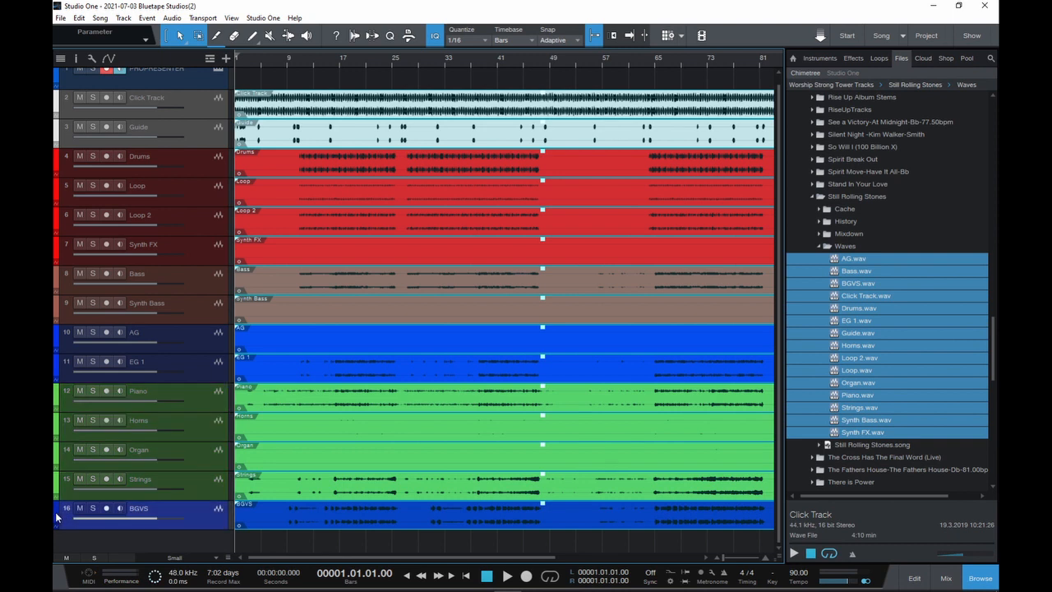
{"action": "left_click", "coordinate": [59, 522]}
{"action": "left_click", "coordinate": [149, 510]}
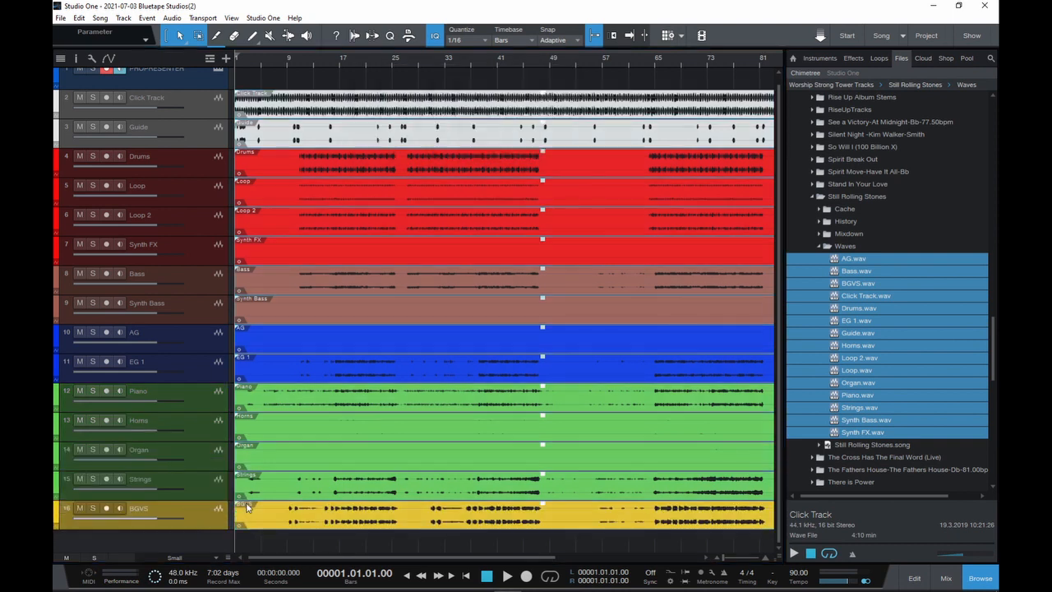
Fit the full length of the song in the arrangement and select only the Click Track event.
{"action": "key", "text": "ctrl+a"}
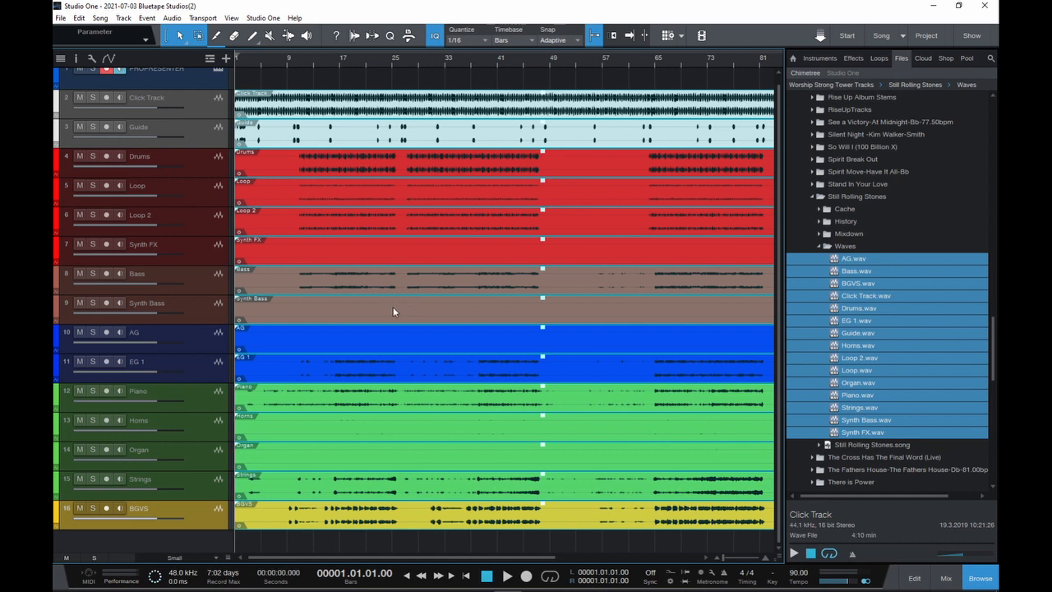
{"action": "key", "text": "w"}
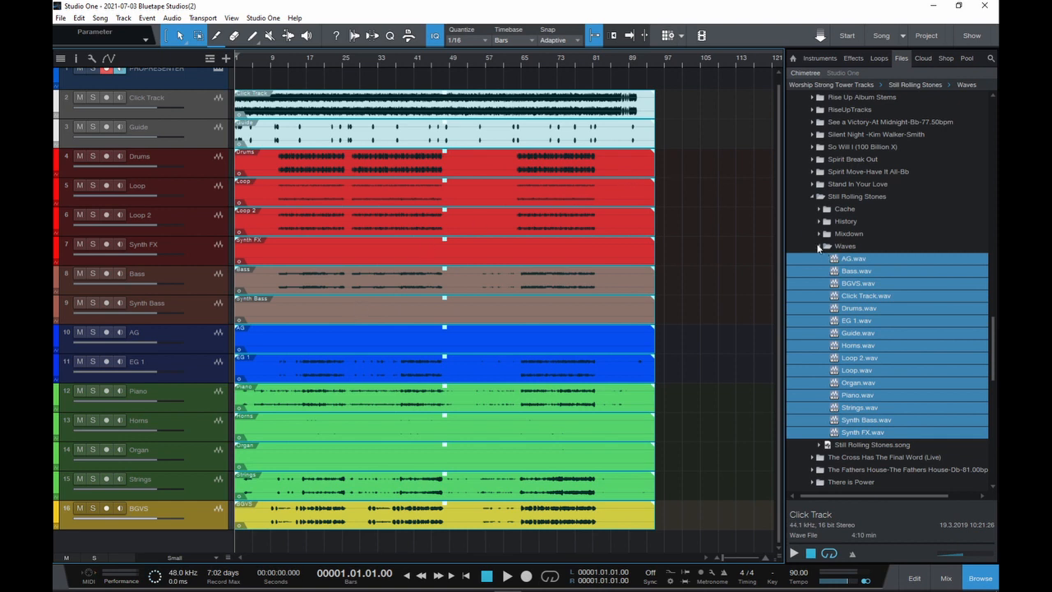
{"action": "left_click", "coordinate": [660, 102]}
{"action": "left_click", "coordinate": [582, 116]}
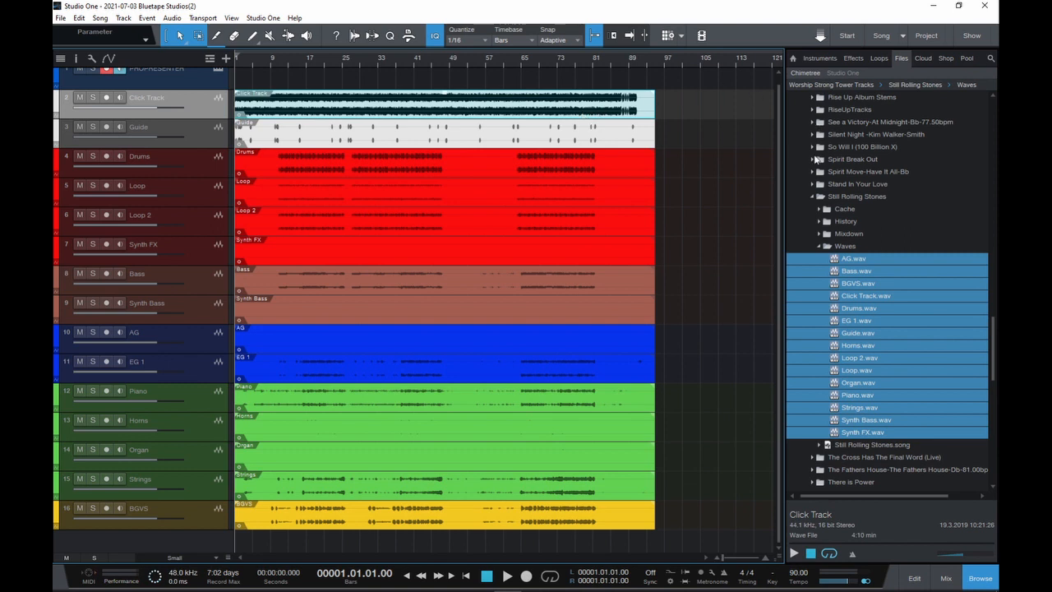
Collapse the Still Rolling Stones folder and expand I can't Believe down to the MultiTracks folder inside 27835.
{"action": "left_click", "coordinate": [813, 197]}
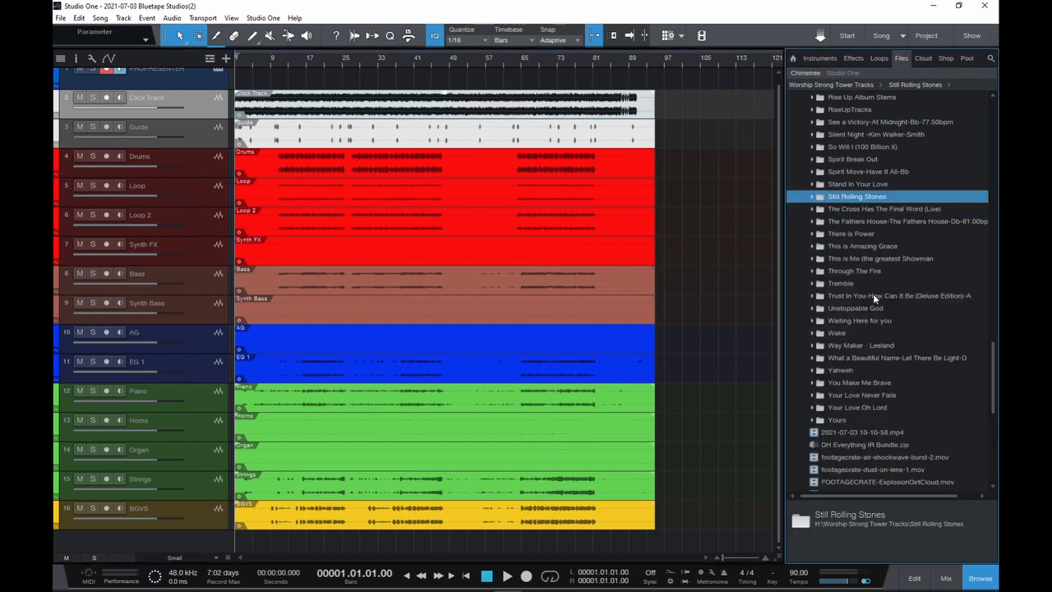
{"action": "scroll", "coordinate": [871, 321], "scroll_direction": "up", "scroll_amount": 2}
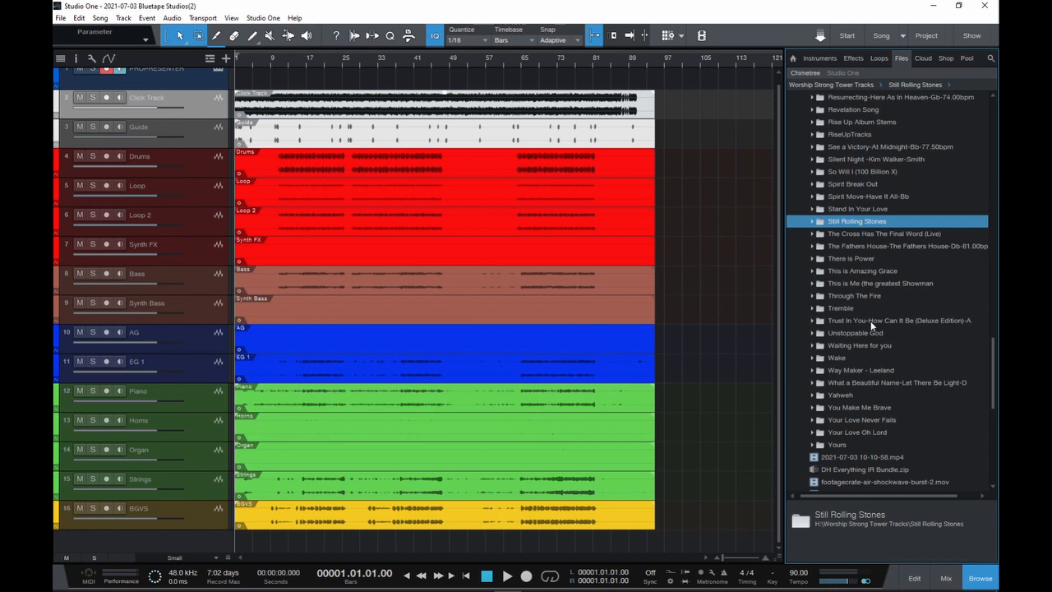
{"action": "scroll", "coordinate": [877, 319], "scroll_direction": "up", "scroll_amount": 5}
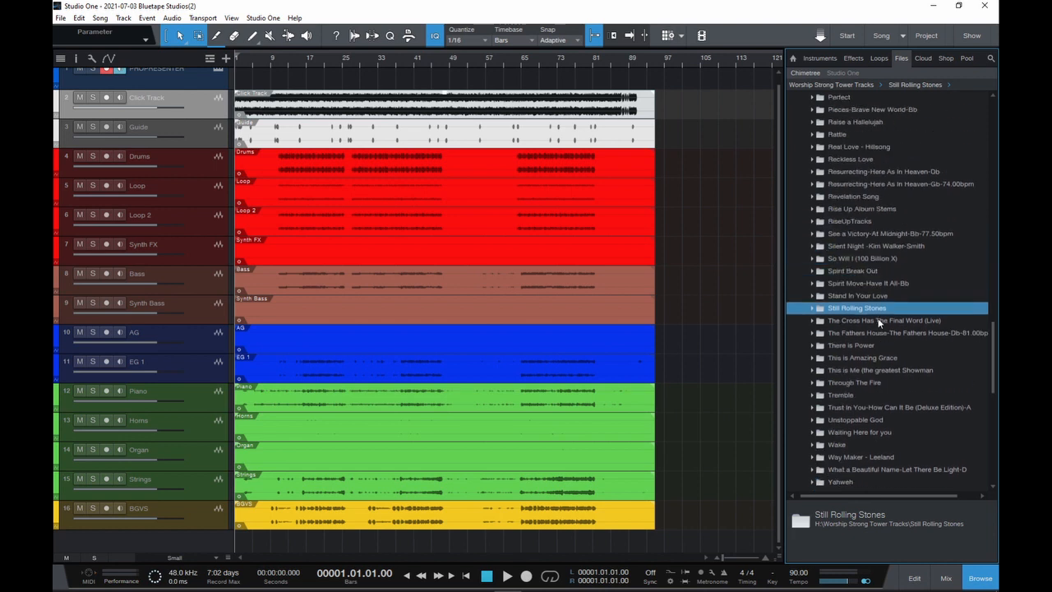
{"action": "scroll", "coordinate": [878, 320], "scroll_direction": "up", "scroll_amount": 10}
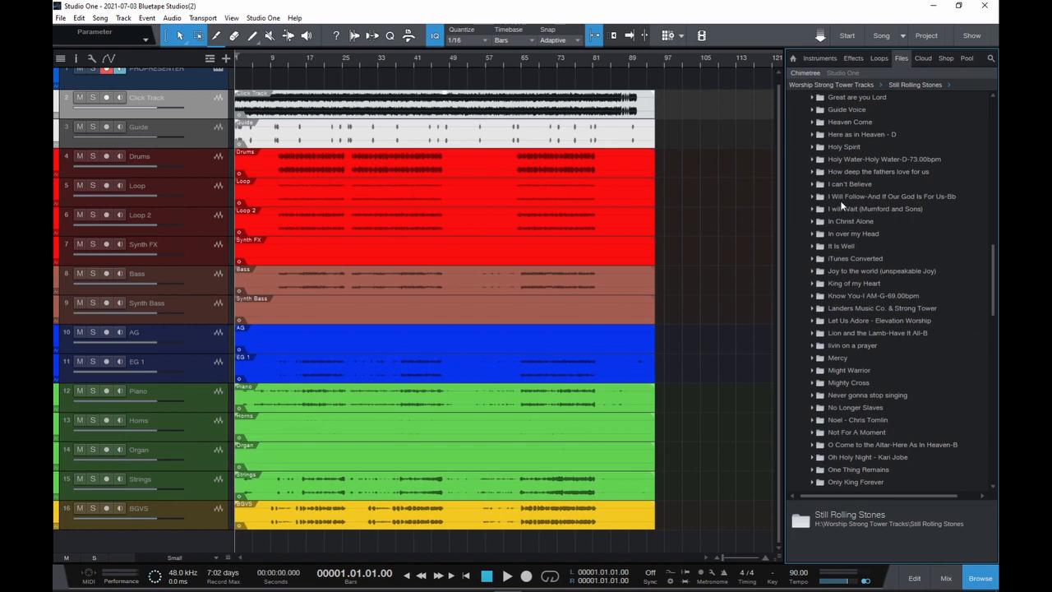
{"action": "scroll", "coordinate": [873, 226], "scroll_direction": "up", "scroll_amount": 1}
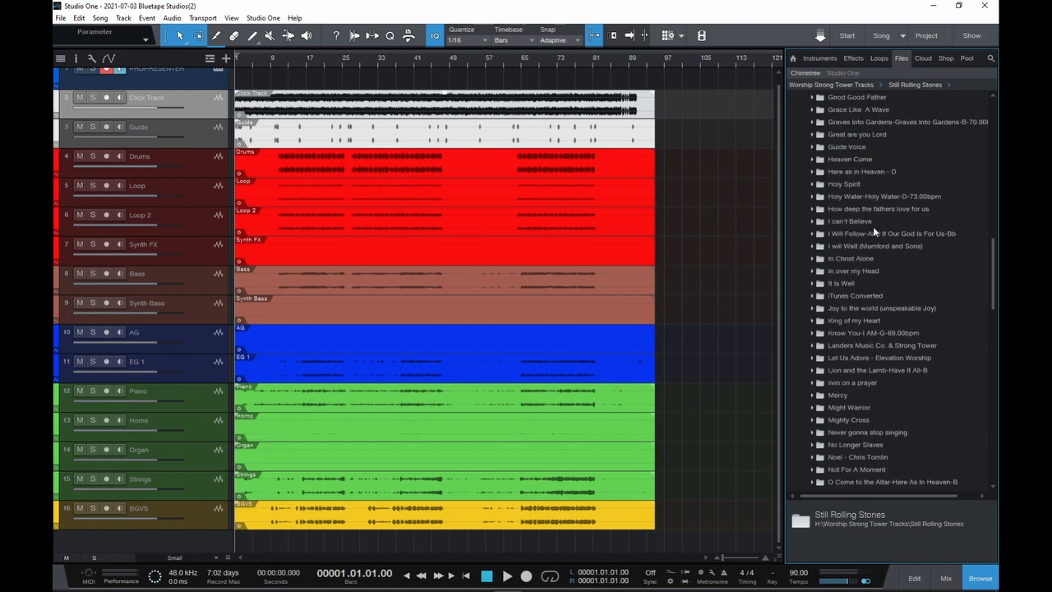
{"action": "left_click", "coordinate": [812, 221]}
{"action": "left_click", "coordinate": [819, 234]}
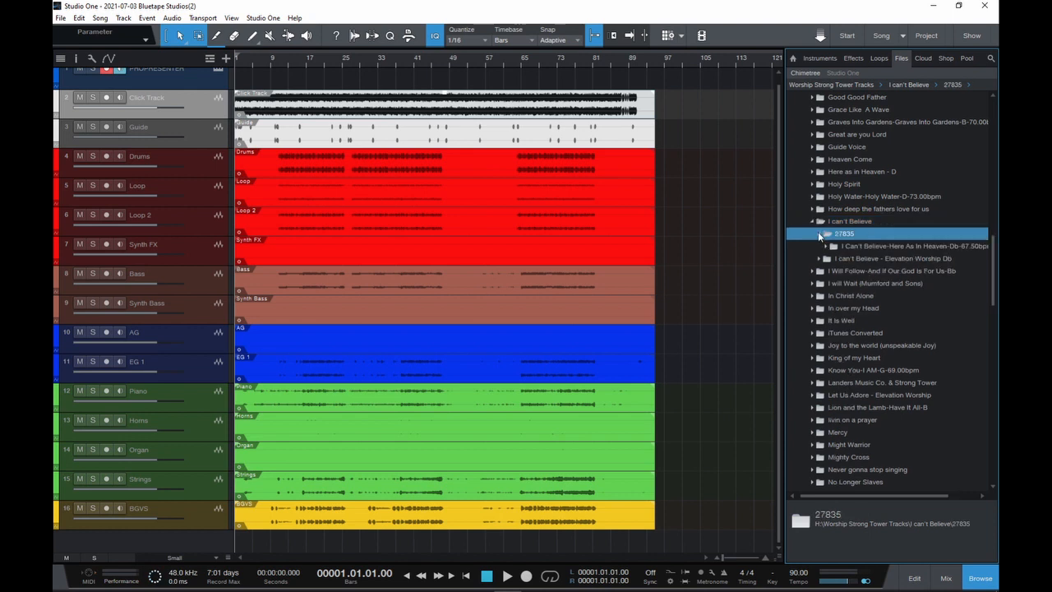
{"action": "left_click", "coordinate": [829, 245]}
{"action": "left_click", "coordinate": [831, 272]}
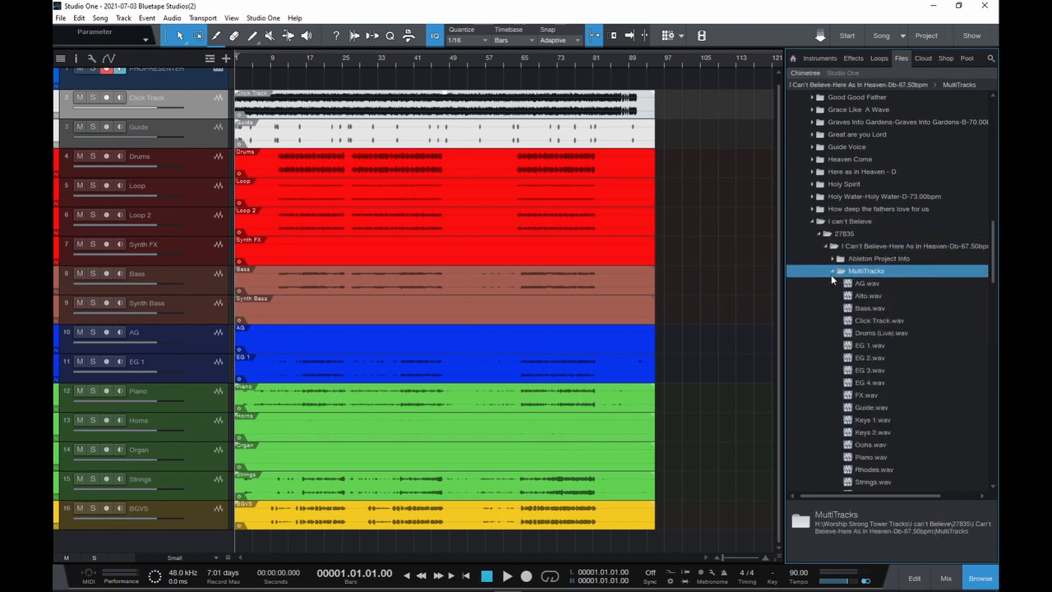
{"action": "scroll", "coordinate": [908, 280], "scroll_direction": "down", "scroll_amount": 1}
{"action": "scroll", "coordinate": [909, 279], "scroll_direction": "down", "scroll_amount": 2}
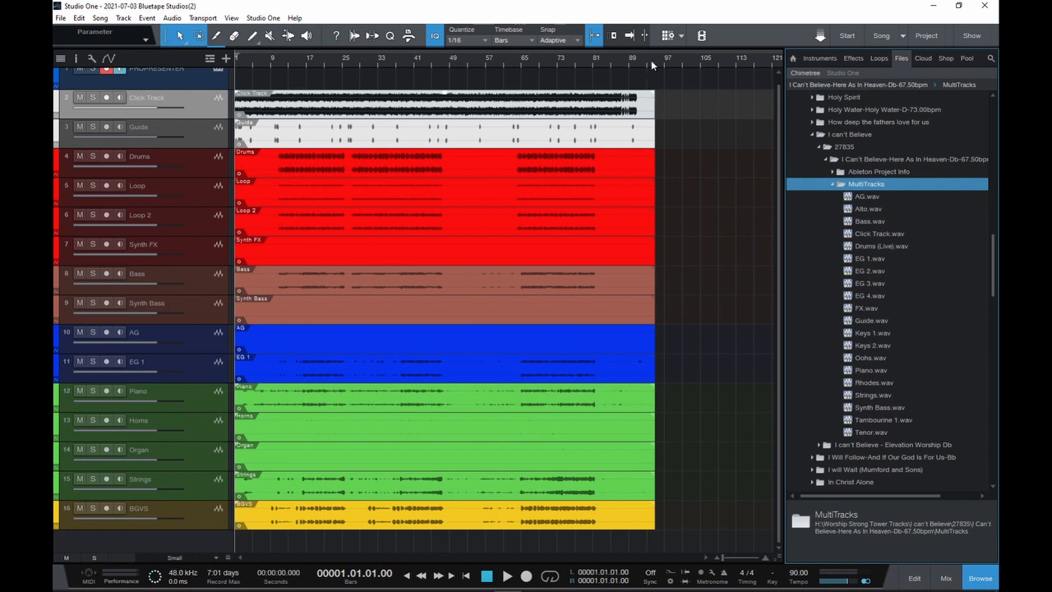
Place Click Track.wav and Drums (Live).wav on the Click Track and Drums tracks, directly after the first song's events.
{"action": "left_click_drag", "start_coordinate": [870, 233], "coordinate": [688, 153]}
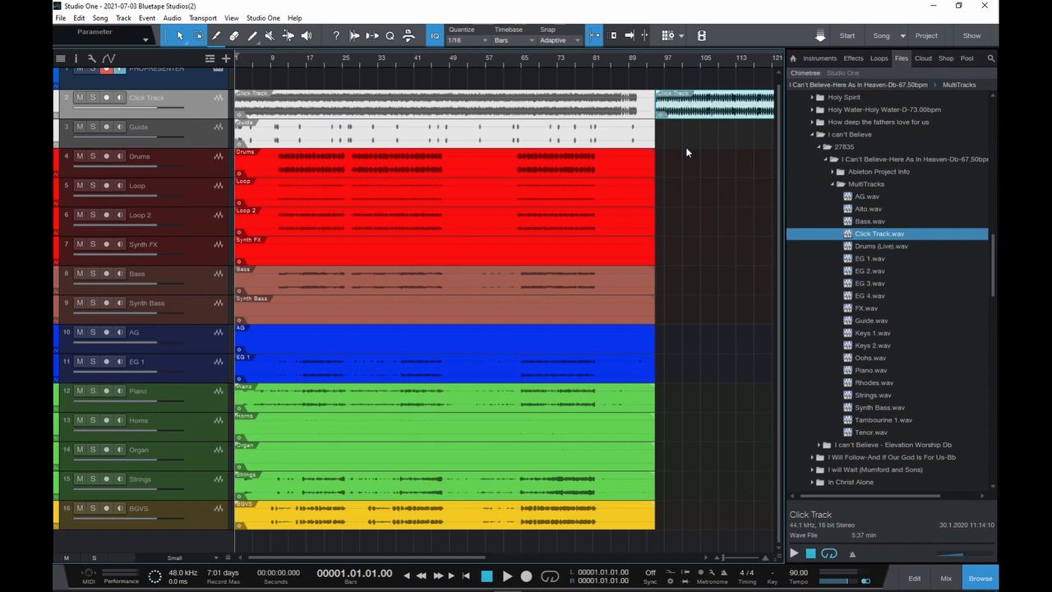
{"action": "left_click_drag", "start_coordinate": [867, 245], "coordinate": [674, 161]}
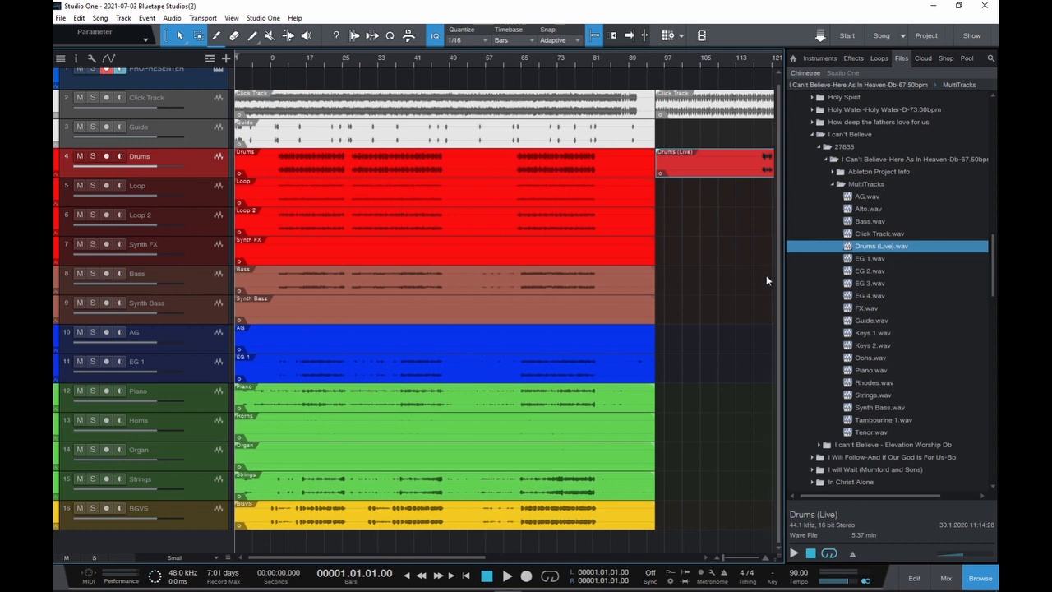
{"action": "scroll", "coordinate": [505, 272], "scroll_direction": "right", "scroll_amount": 3}
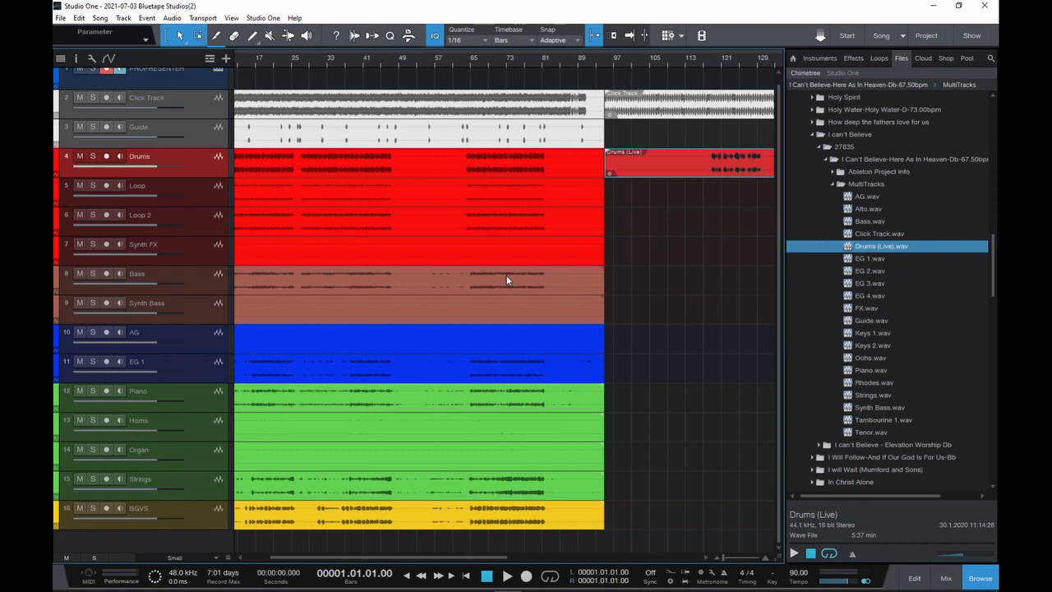
Enlarge the track height, then open the first Drums event in the audio editor and close it again.
{"action": "scroll", "coordinate": [510, 222], "scroll_direction": "up", "scroll_amount": 4}
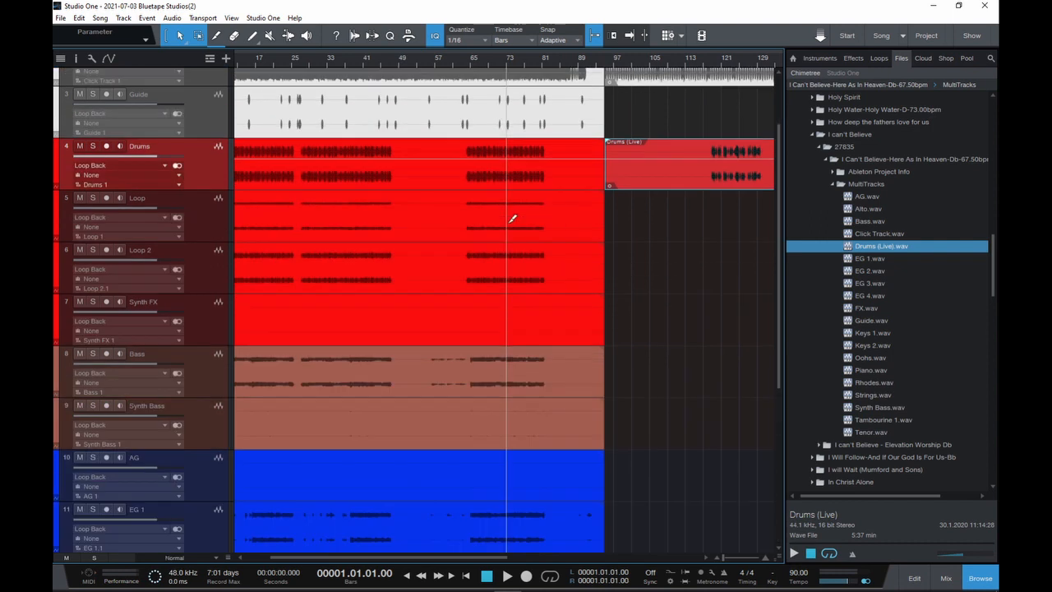
{"action": "scroll", "coordinate": [520, 236], "scroll_direction": "left", "scroll_amount": 4}
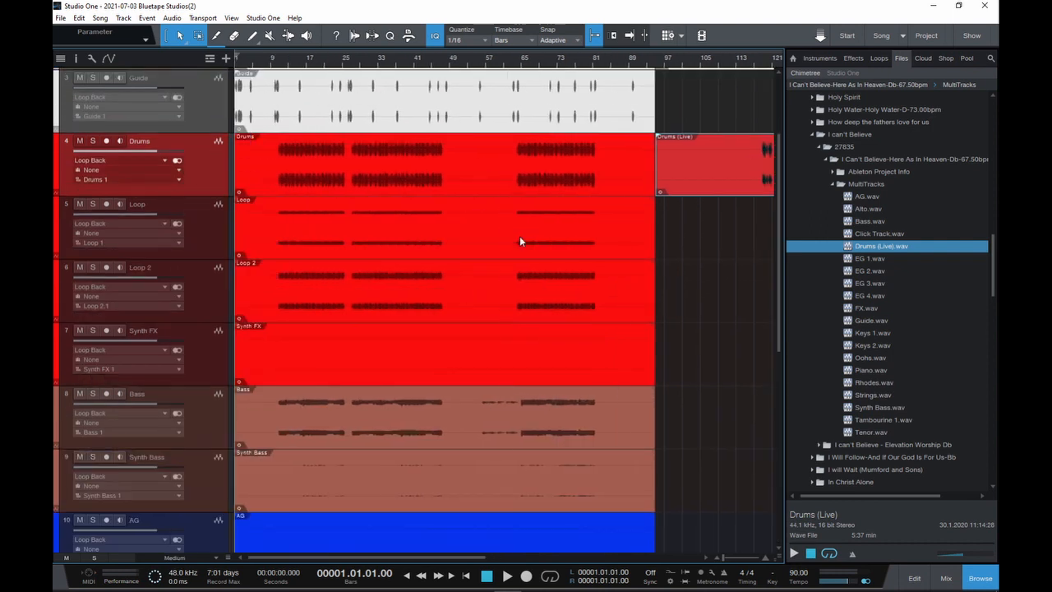
{"action": "left_click", "coordinate": [462, 178]}
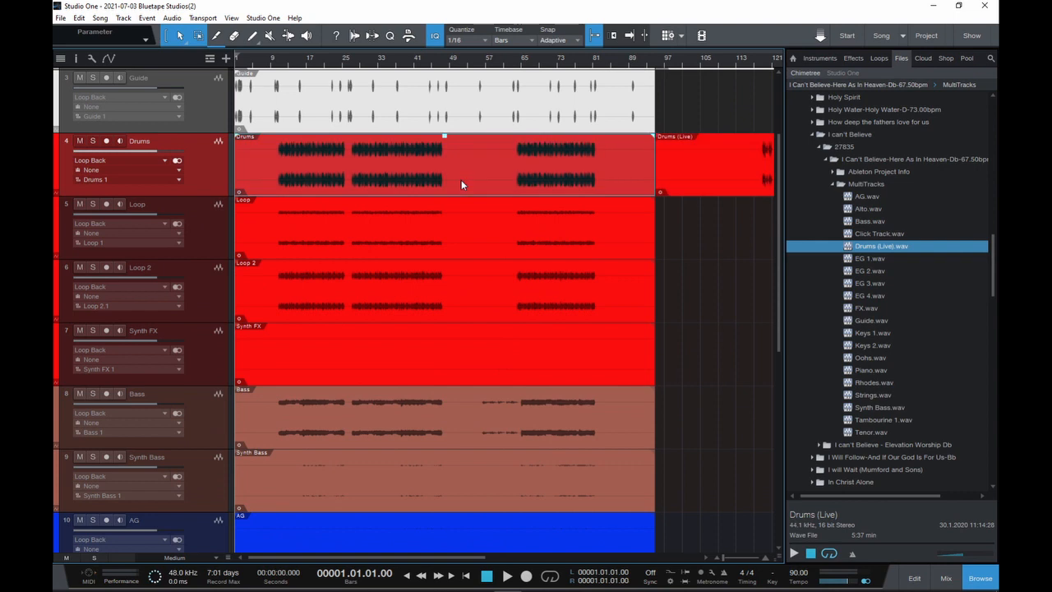
{"action": "double_click", "coordinate": [460, 181]}
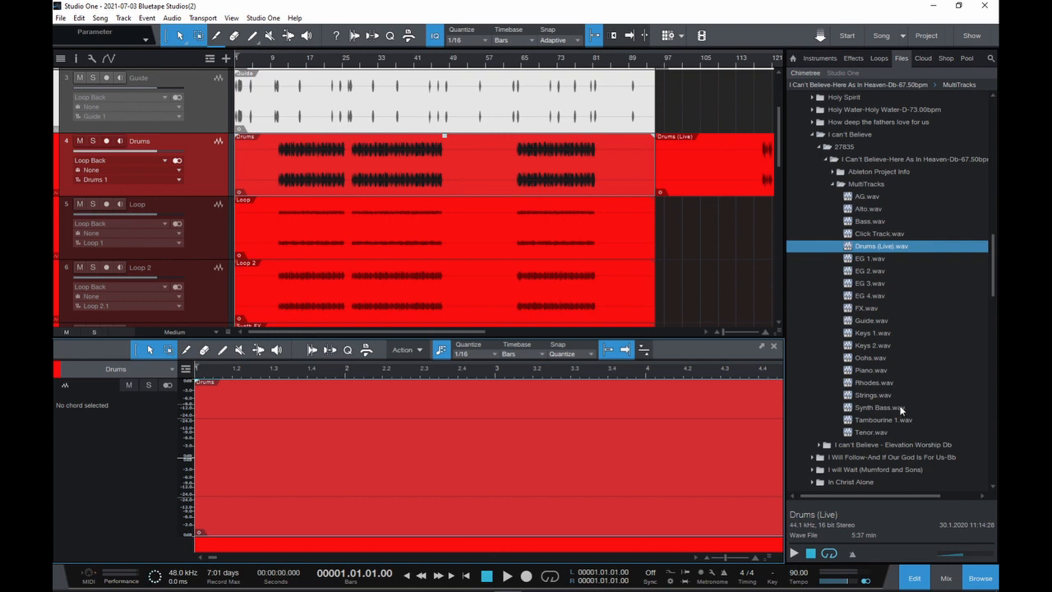
{"action": "left_click", "coordinate": [774, 346]}
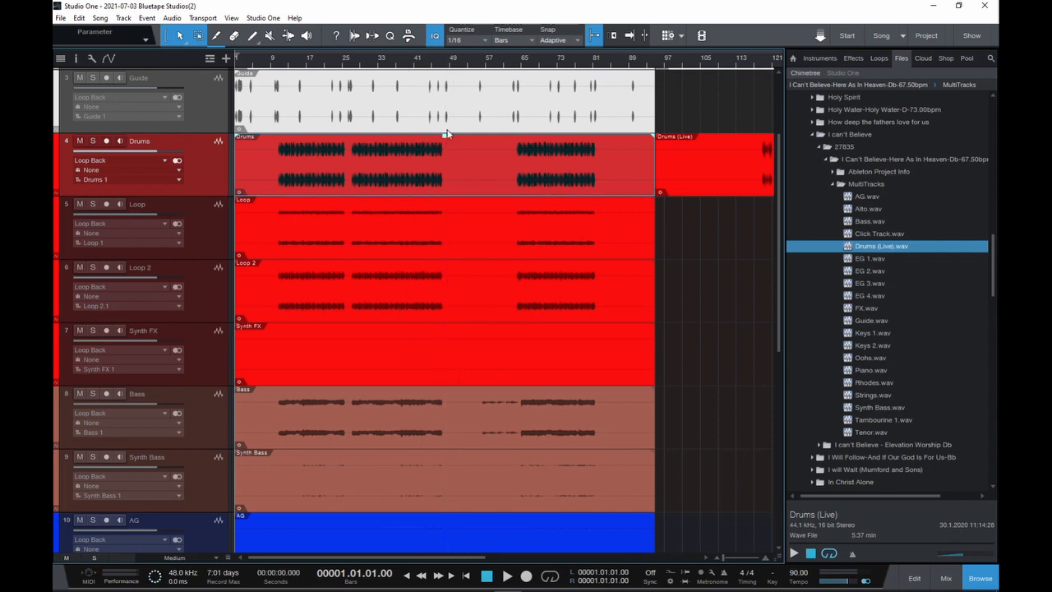
{"action": "mouse_move", "coordinate": [445, 136]}
{"action": "left_mouse_down"}
{"action": "mouse_move", "coordinate": [449, 151]}
{"action": "mouse_move", "coordinate": [450, 141]}
{"action": "left_mouse_up"}
Place the second song's Guide.wav on the Guide track, directly after the first song's Guide event.
{"action": "key", "text": "w"}
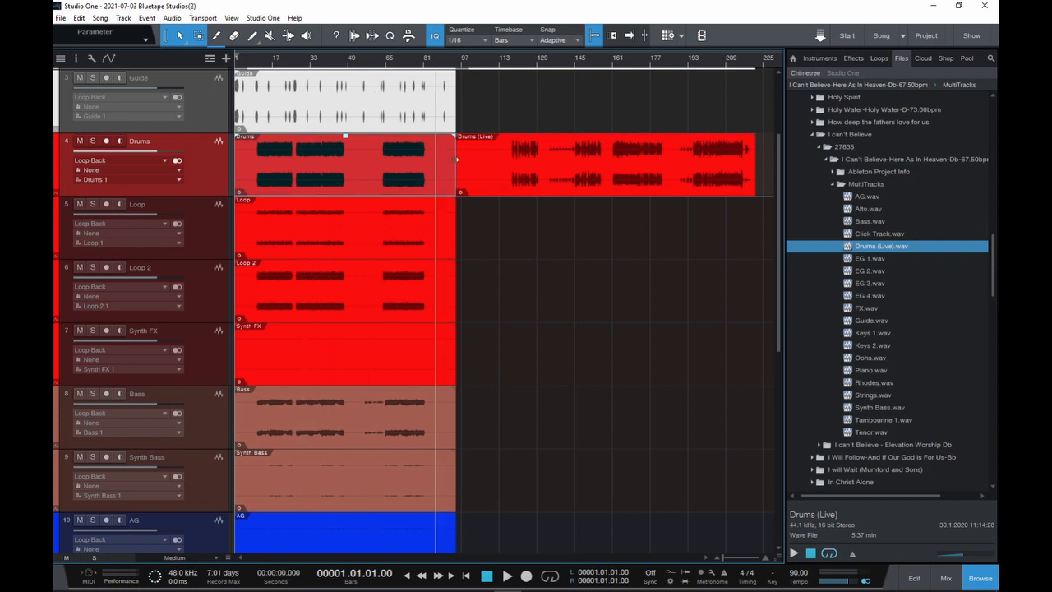
{"action": "scroll", "coordinate": [584, 148], "scroll_direction": "up", "scroll_amount": 3}
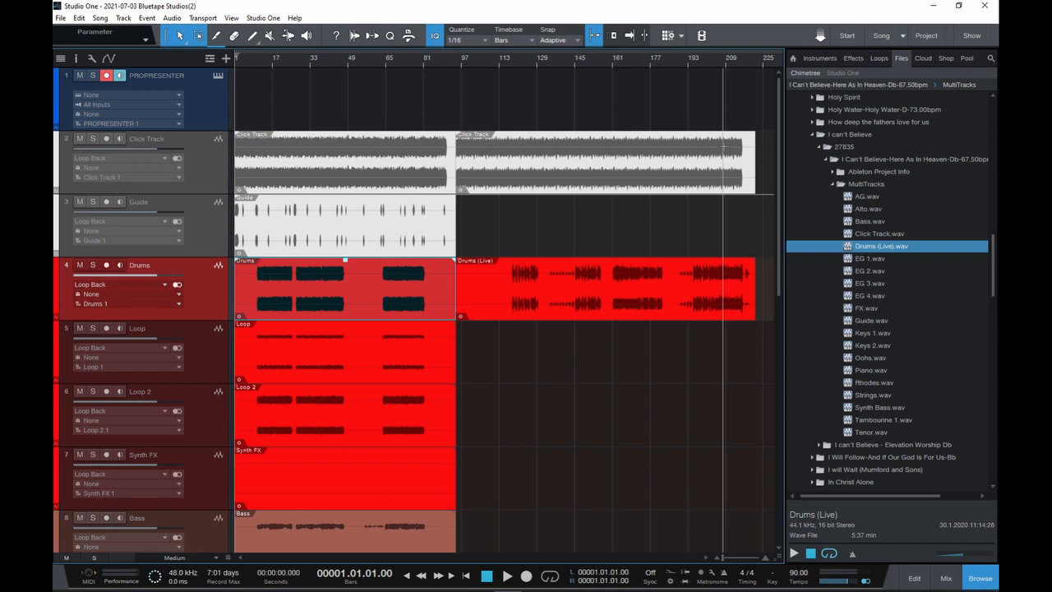
{"action": "scroll", "coordinate": [564, 212], "scroll_direction": "down", "scroll_amount": 1}
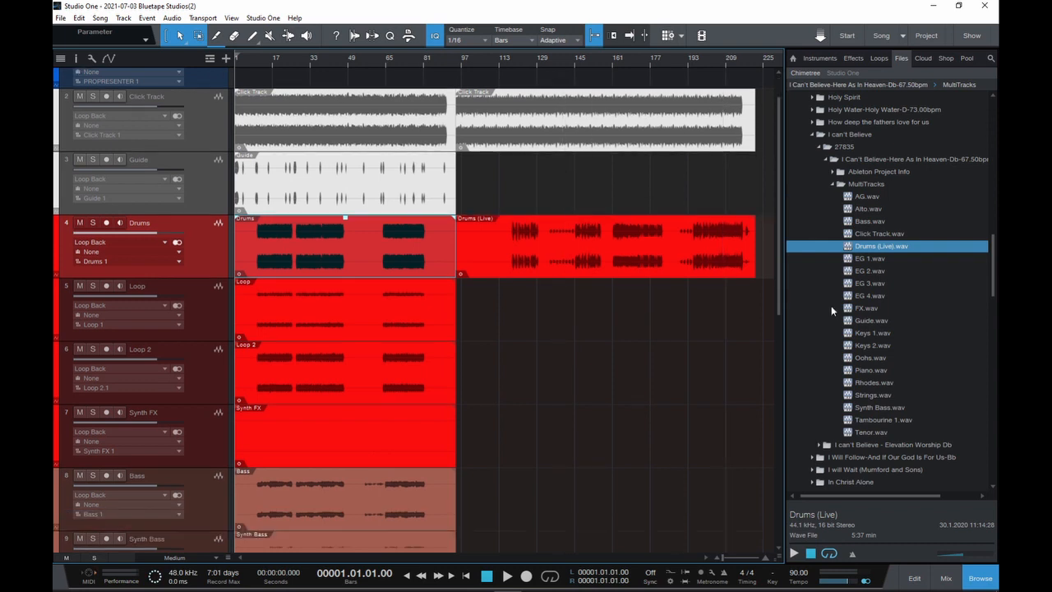
{"action": "left_click_drag", "start_coordinate": [874, 321], "coordinate": [475, 177]}
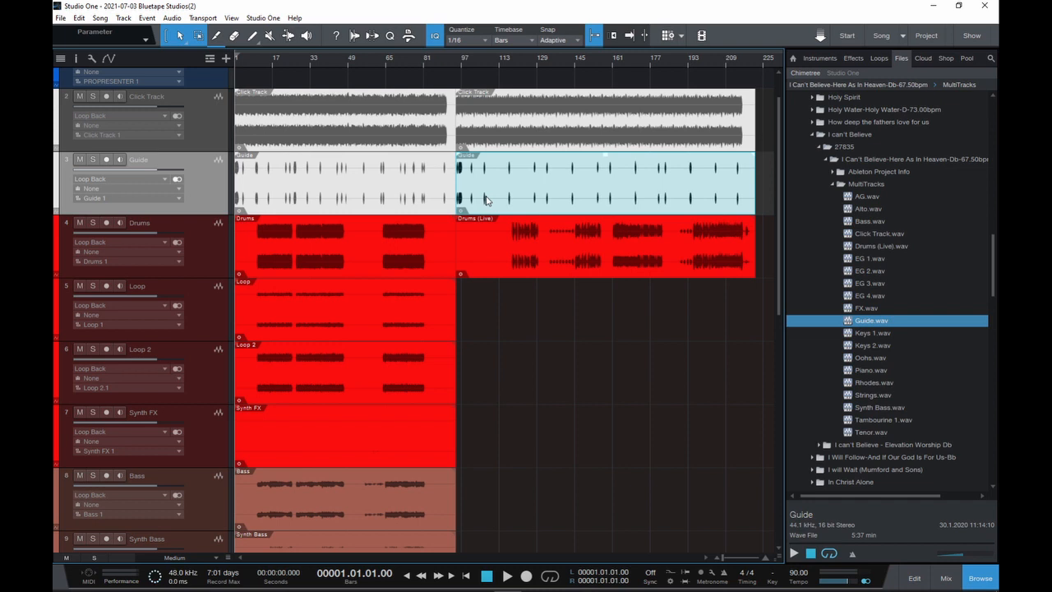
Undo the placement of the second song's Guide, Drums (Live) and Click Track files.
{"action": "scroll", "coordinate": [521, 212], "scroll_direction": "down", "scroll_amount": 3}
{"action": "scroll", "coordinate": [521, 211], "scroll_direction": "up", "scroll_amount": 3}
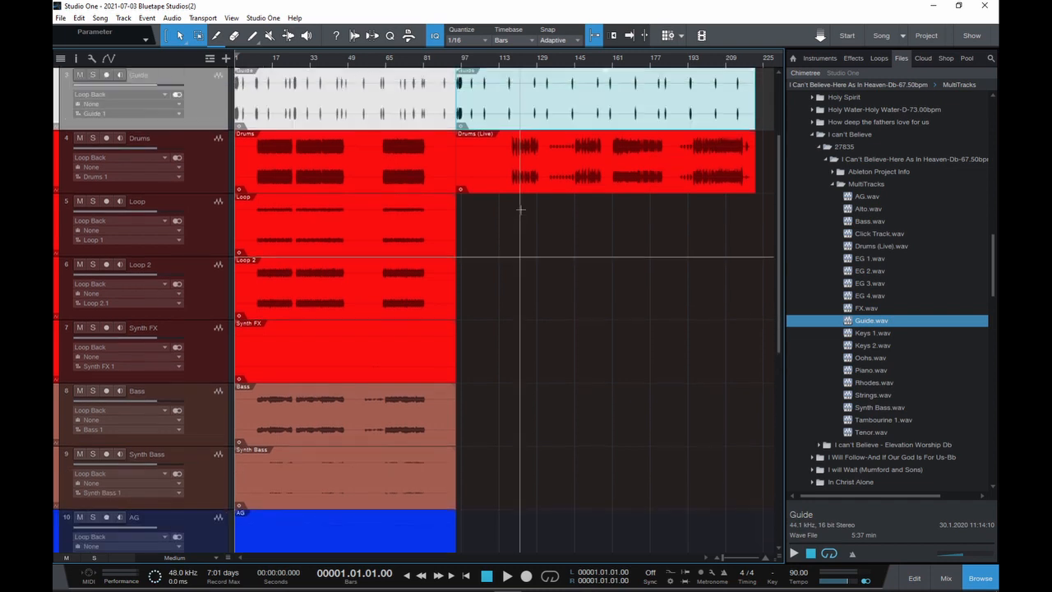
{"action": "key", "text": "alt+Left"}
{"action": "key", "text": "ctrl+z"}
{"action": "key", "text": "ctrl+z"}
{"action": "key", "text": "ctrl+z"}
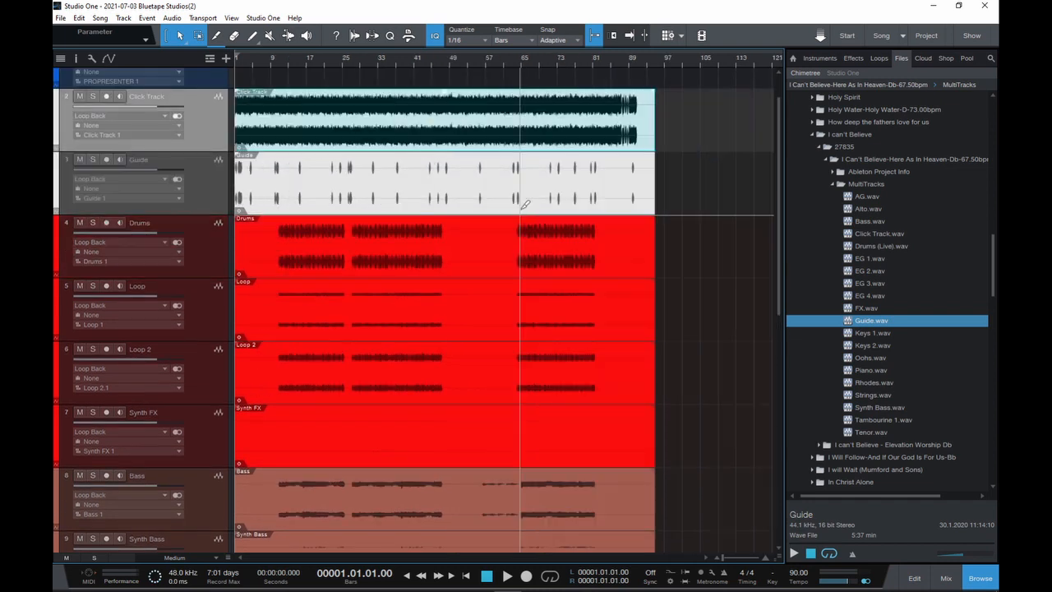
Set the playback cursor to bar 95 at the end of the first song and select EG 1.wav in MultiTracks.
{"action": "scroll", "coordinate": [624, 227], "scroll_direction": "down", "scroll_amount": 8}
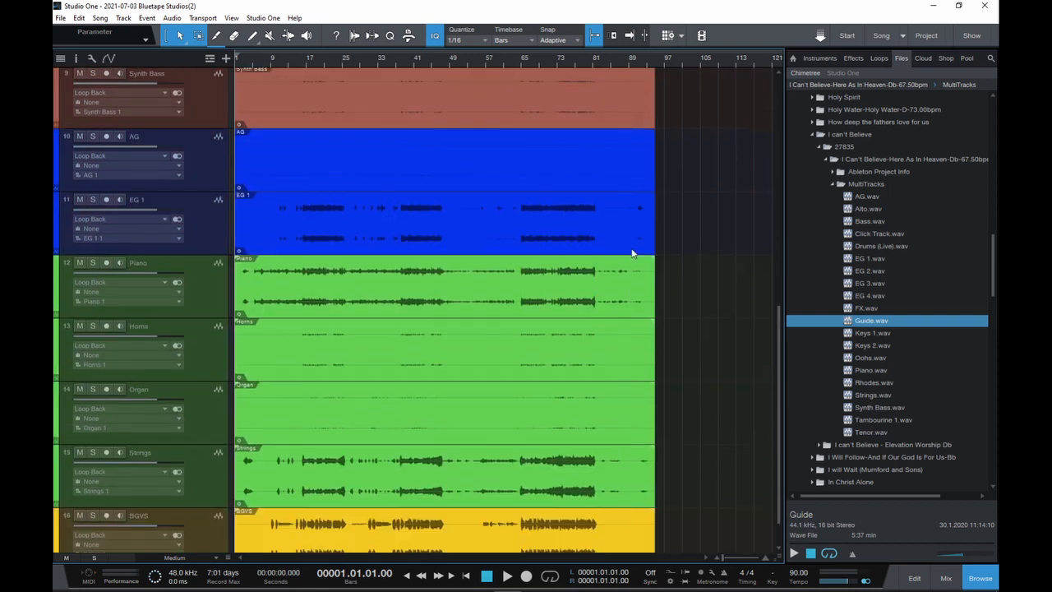
{"action": "left_click", "coordinate": [654, 60]}
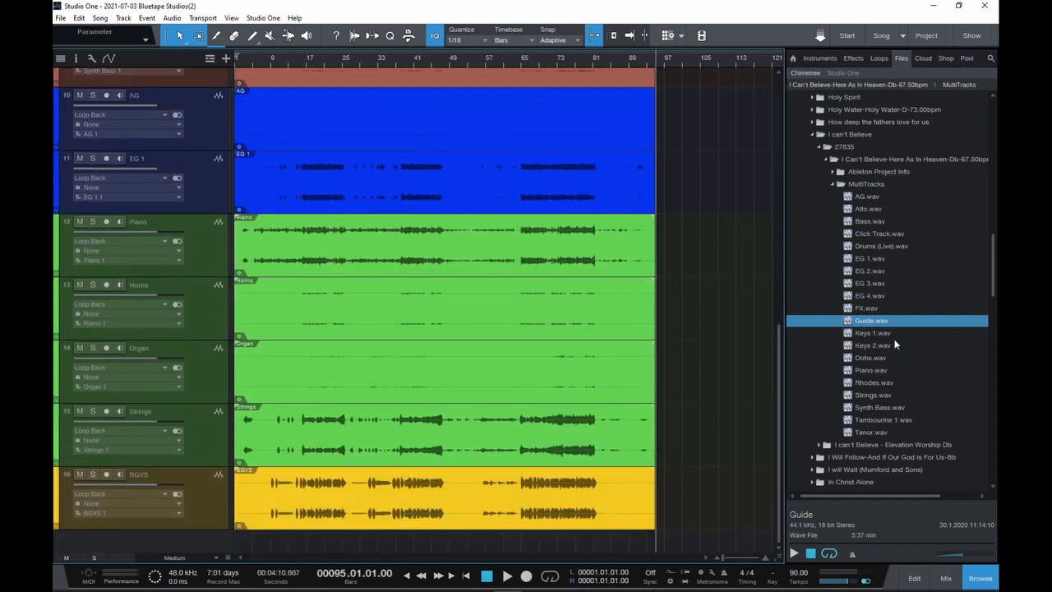
{"action": "left_click", "coordinate": [825, 263]}
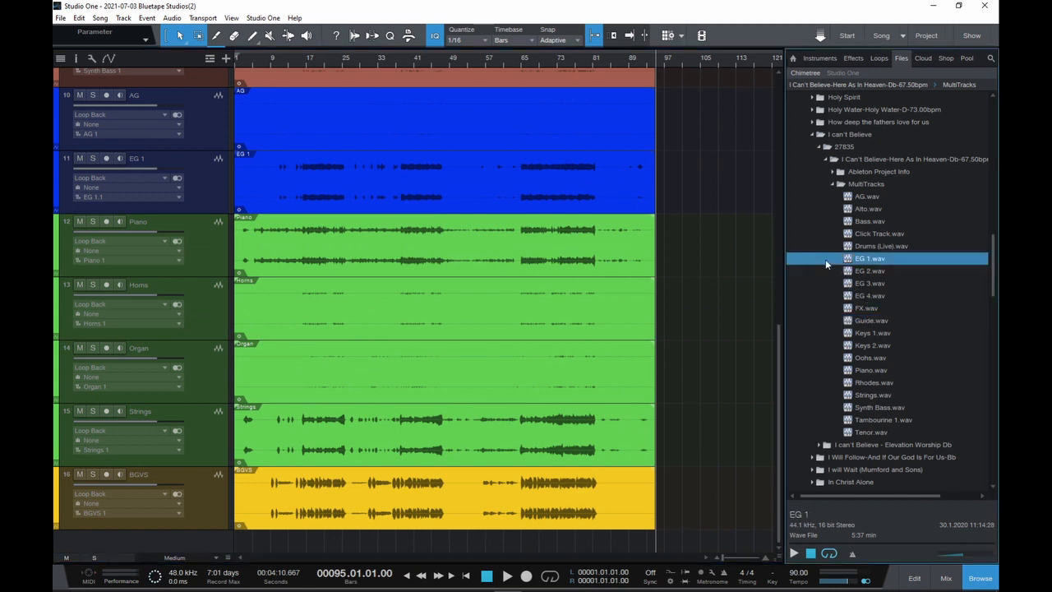
In MultiTracks, select Click Track, Guide, Drums (Live), Tambourine 1, FX, Bass and Synth Bass in that order.
{"action": "left_click", "coordinate": [864, 234]}
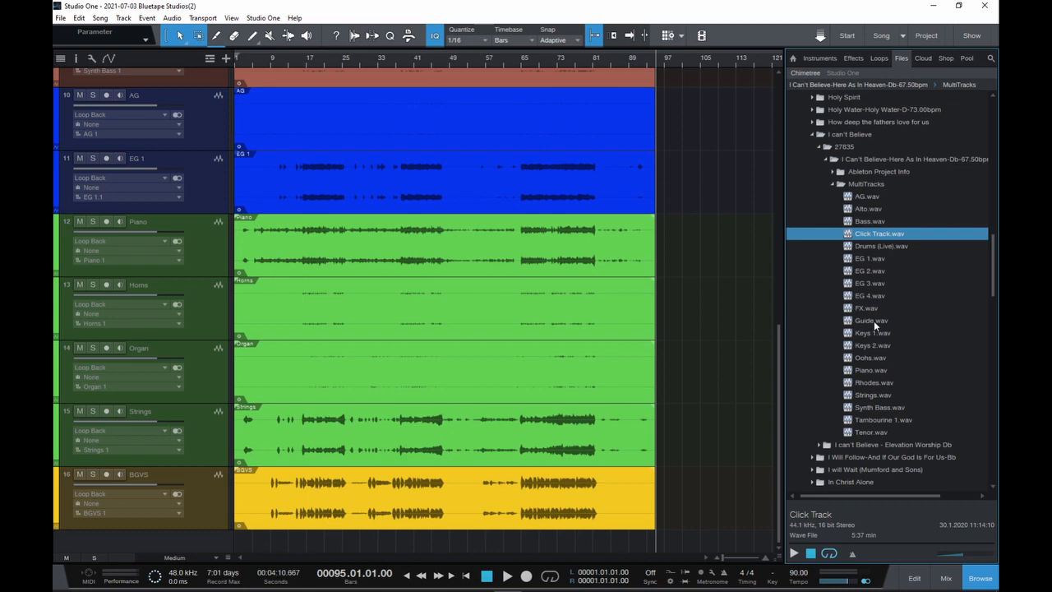
{"action": "left_click", "coordinate": [874, 321], "text": "ctrl"}
{"action": "left_click", "coordinate": [876, 251], "text": "ctrl"}
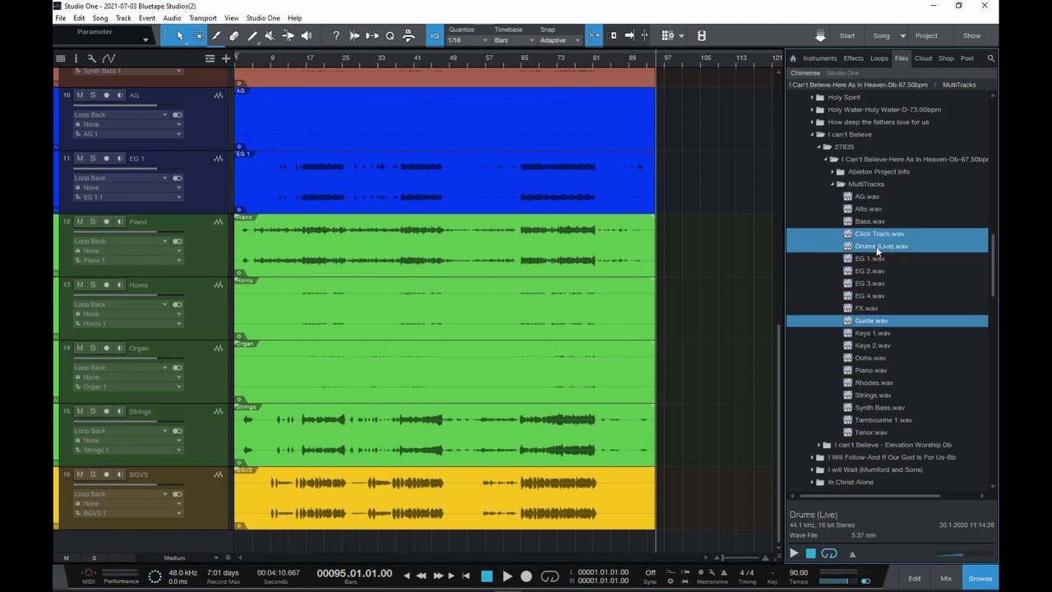
{"action": "left_click", "coordinate": [869, 420], "text": "ctrl"}
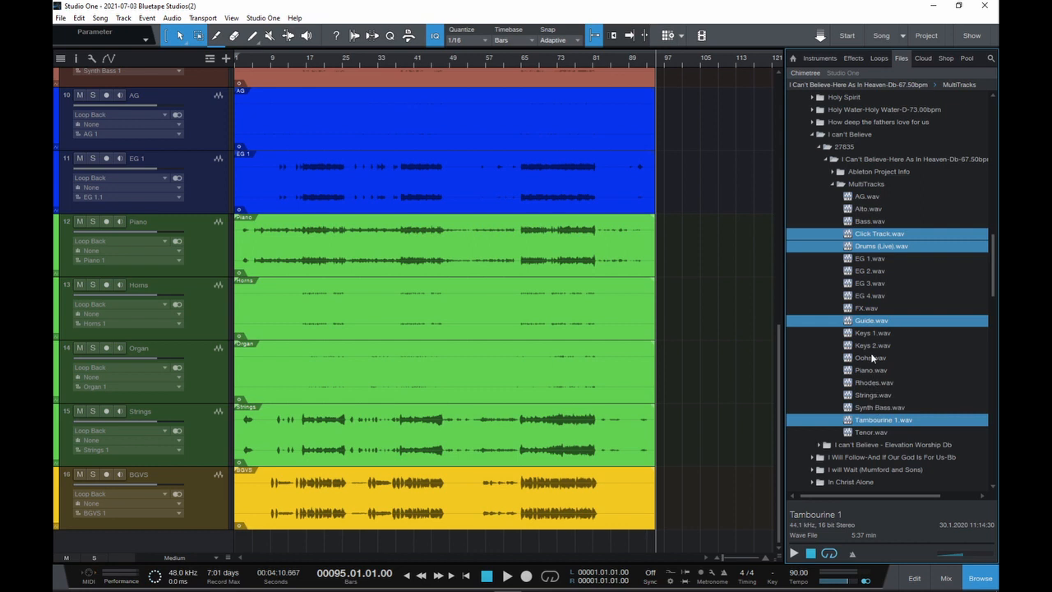
{"action": "left_click", "coordinate": [868, 310], "text": "ctrl"}
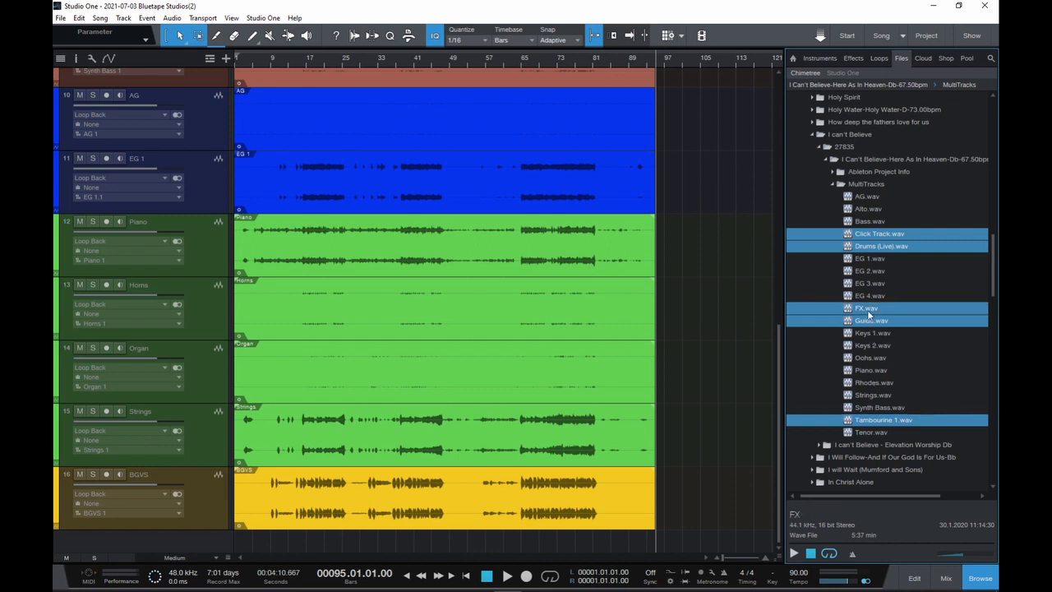
{"action": "left_click", "coordinate": [875, 223], "text": "ctrl"}
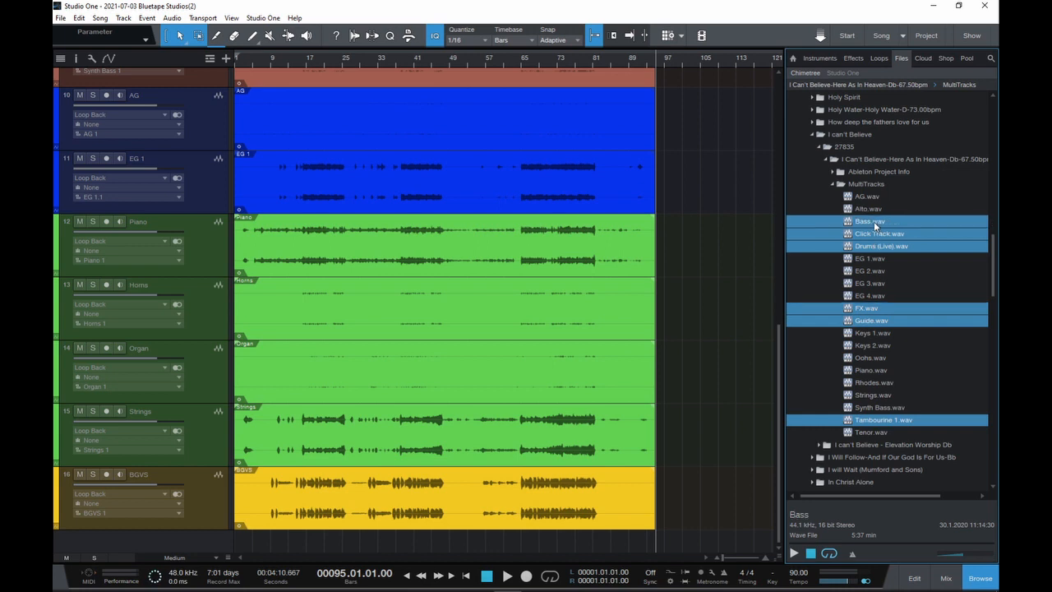
{"action": "left_click", "coordinate": [896, 407], "text": "ctrl"}
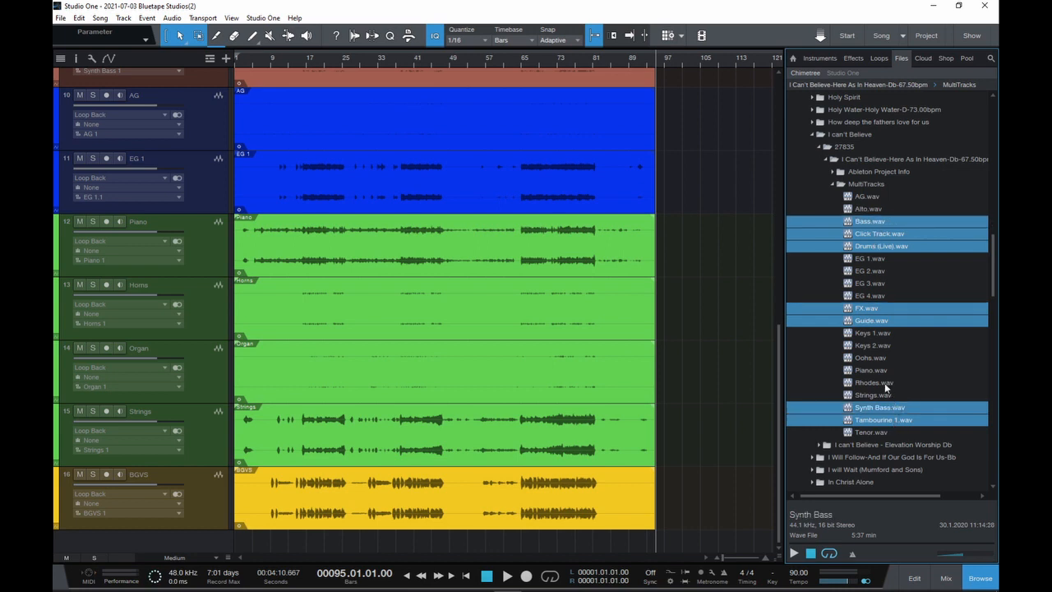
Add the AG, EG 1, EG 2, EG 3 and EG 4 files to the selection in that order.
{"action": "left_click", "coordinate": [869, 198], "text": "ctrl"}
{"action": "left_click", "coordinate": [862, 260], "text": "ctrl"}
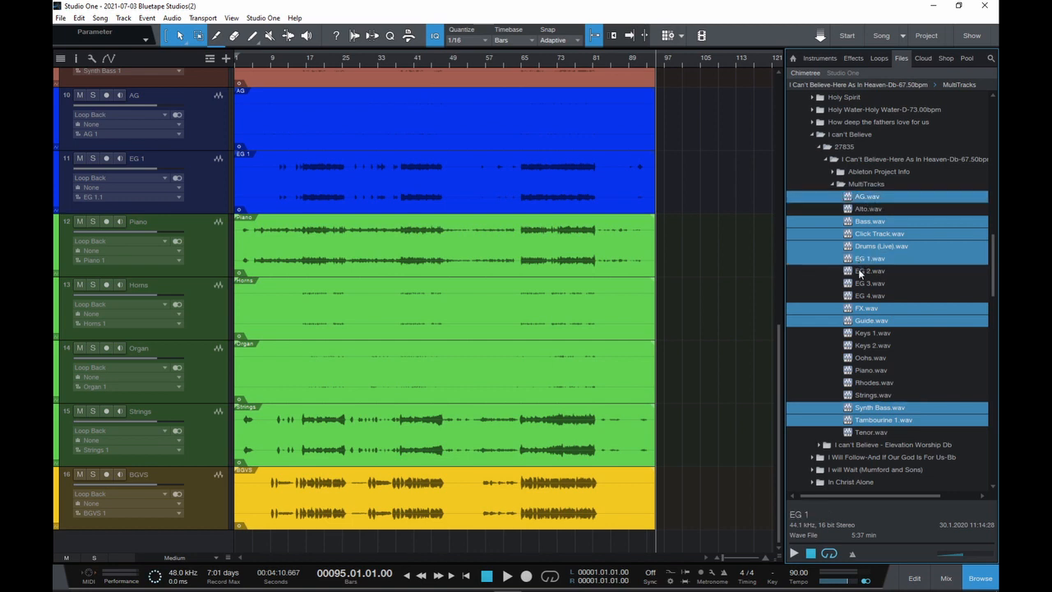
{"action": "left_click", "coordinate": [861, 272], "text": "ctrl"}
{"action": "left_click", "coordinate": [861, 284], "text": "ctrl"}
{"action": "left_click", "coordinate": [860, 296], "text": "ctrl"}
Extend the file selection with Keys 1, Keys 2, Piano, Rhodes, Strings, Tenor, Oohs and Alto in that order.
{"action": "left_click", "coordinate": [872, 333], "text": "ctrl"}
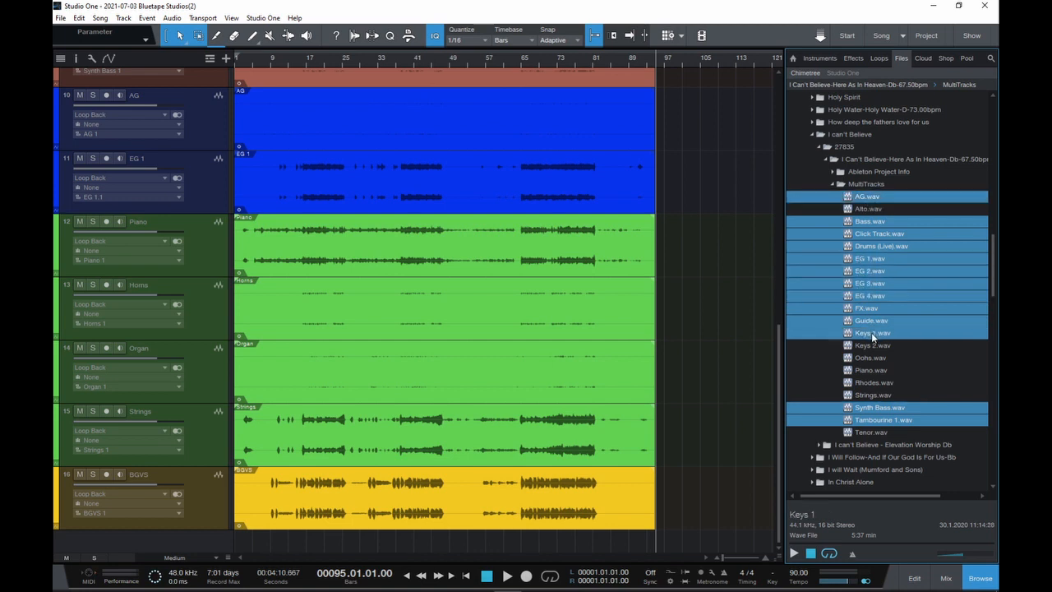
{"action": "left_click", "coordinate": [871, 345], "text": "ctrl"}
{"action": "left_click", "coordinate": [872, 371], "text": "ctrl"}
{"action": "left_click", "coordinate": [876, 383], "text": "ctrl"}
{"action": "left_click", "coordinate": [876, 396], "text": "ctrl"}
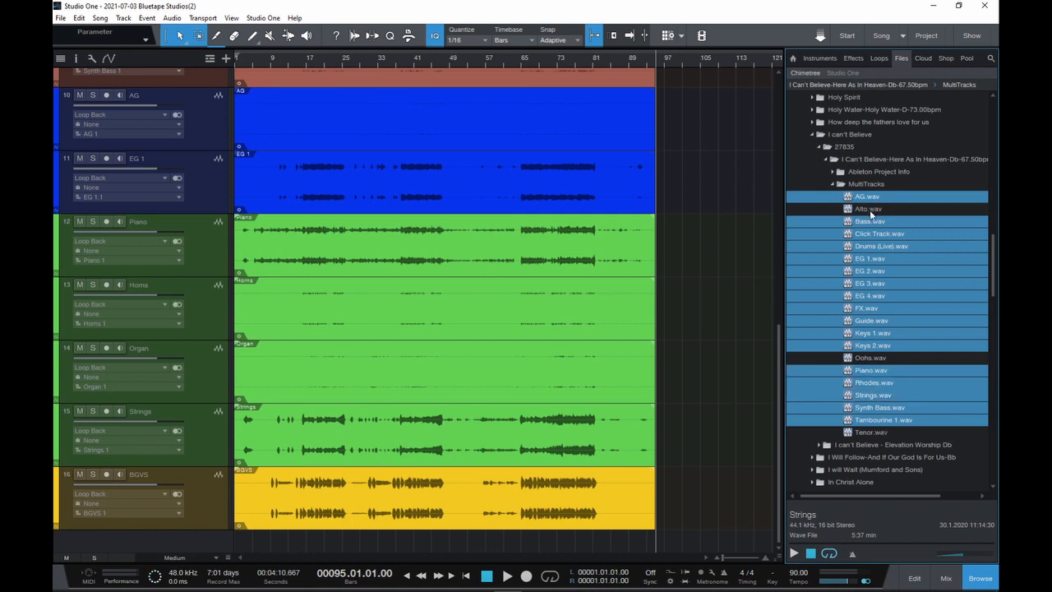
{"action": "left_click", "coordinate": [876, 432], "text": "ctrl"}
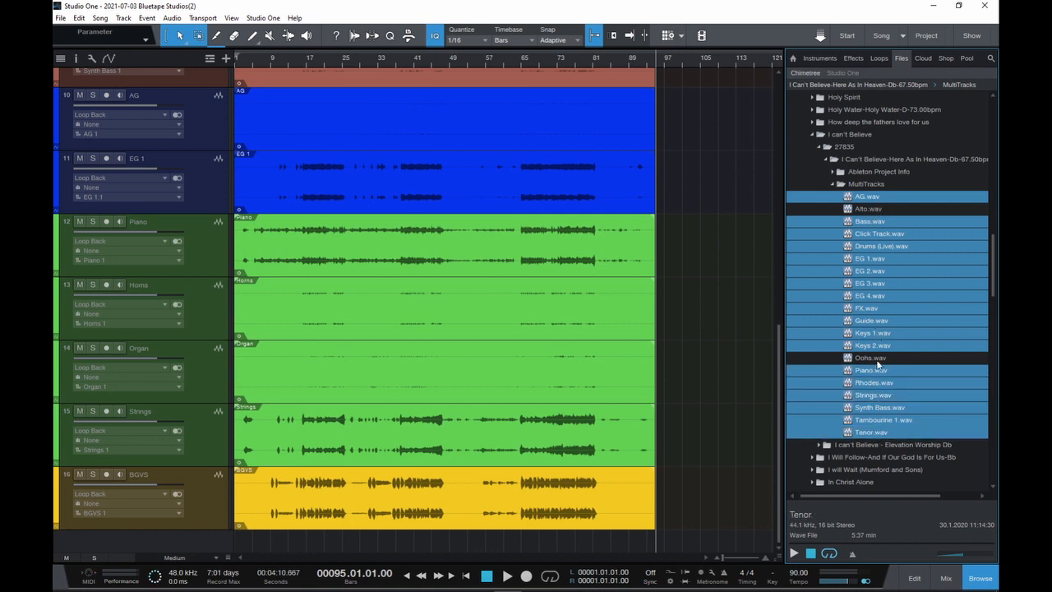
{"action": "left_click", "coordinate": [878, 358], "text": "ctrl"}
{"action": "left_click", "coordinate": [865, 209], "text": "ctrl"}
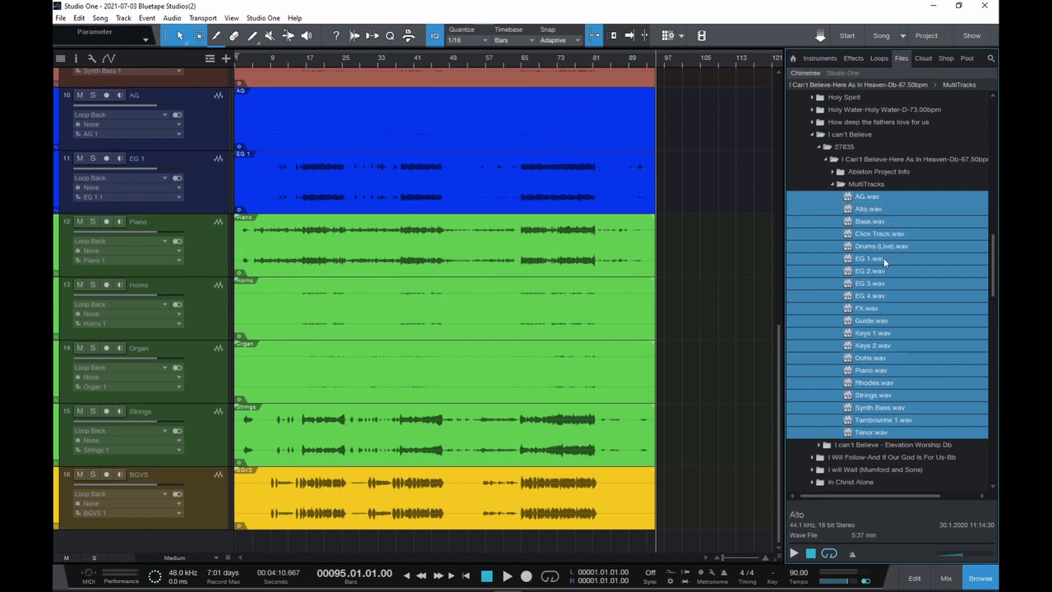
Place all selected I Can't Believe stems on new tracks below BGVS, starting at bar 95 where the first song ends.
{"action": "left_click_drag", "start_coordinate": [877, 235], "coordinate": [688, 546]}
{"action": "scroll", "coordinate": [704, 458], "scroll_direction": "up", "scroll_amount": 10}
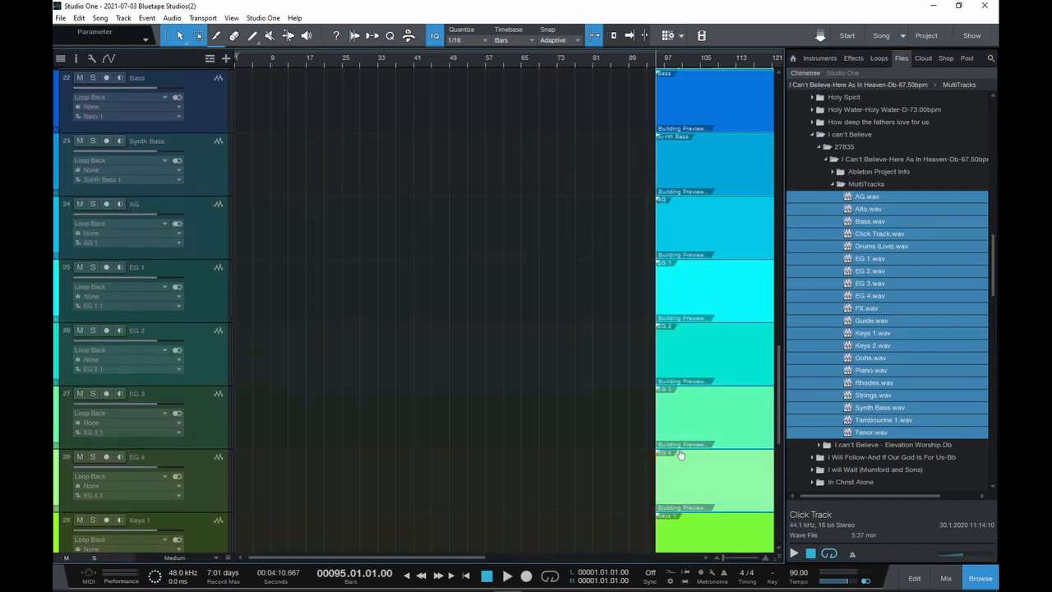
{"action": "scroll", "coordinate": [681, 455], "scroll_direction": "up", "scroll_amount": 3}
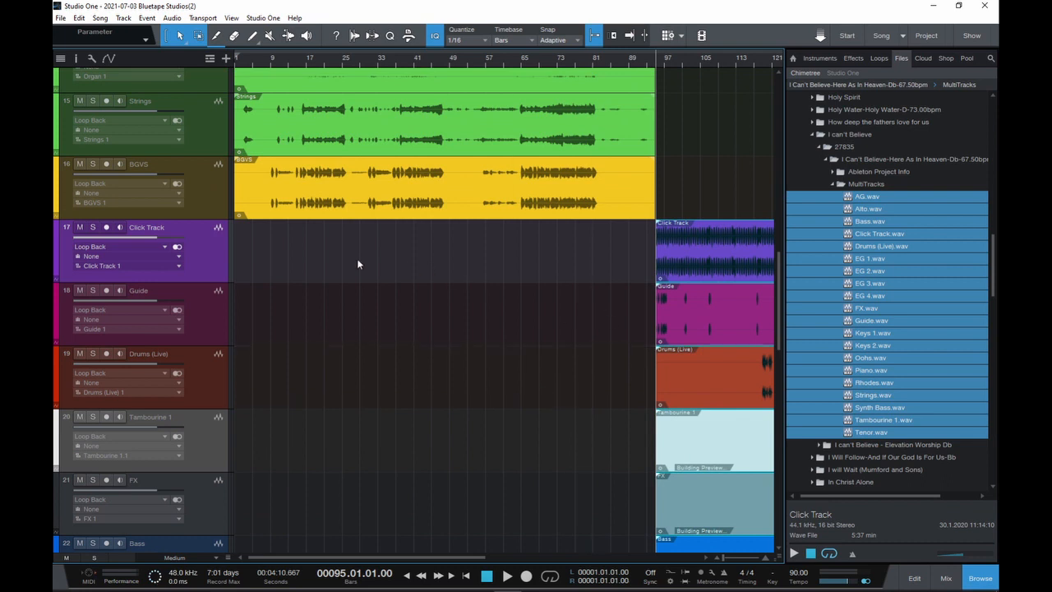
Select the second song's Click Track and Guide tracks and fit both songs' full length in the timeline.
{"action": "left_click", "coordinate": [211, 327], "text": "shift"}
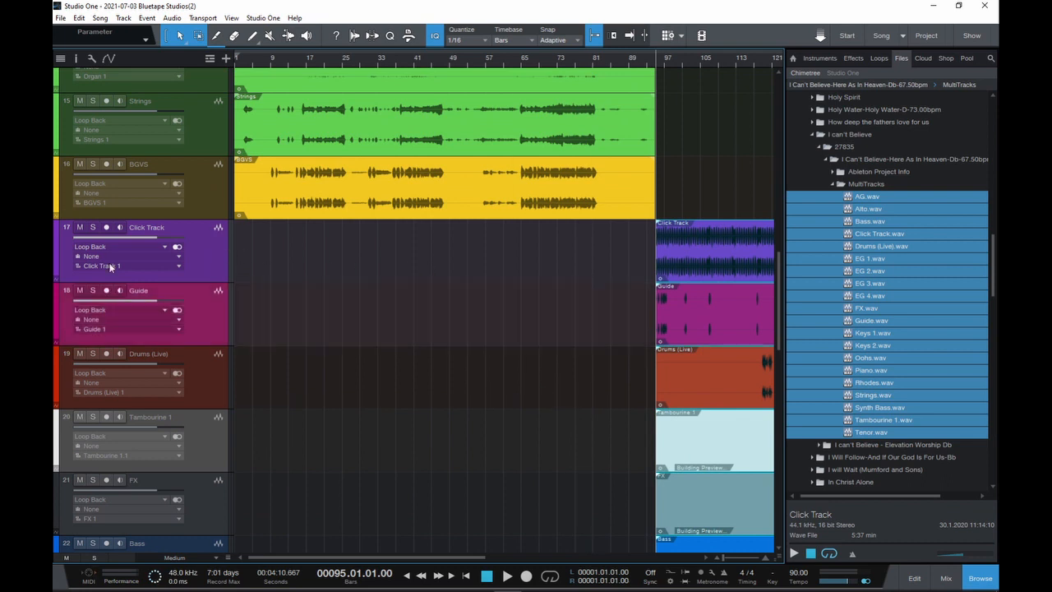
{"action": "key", "text": "w"}
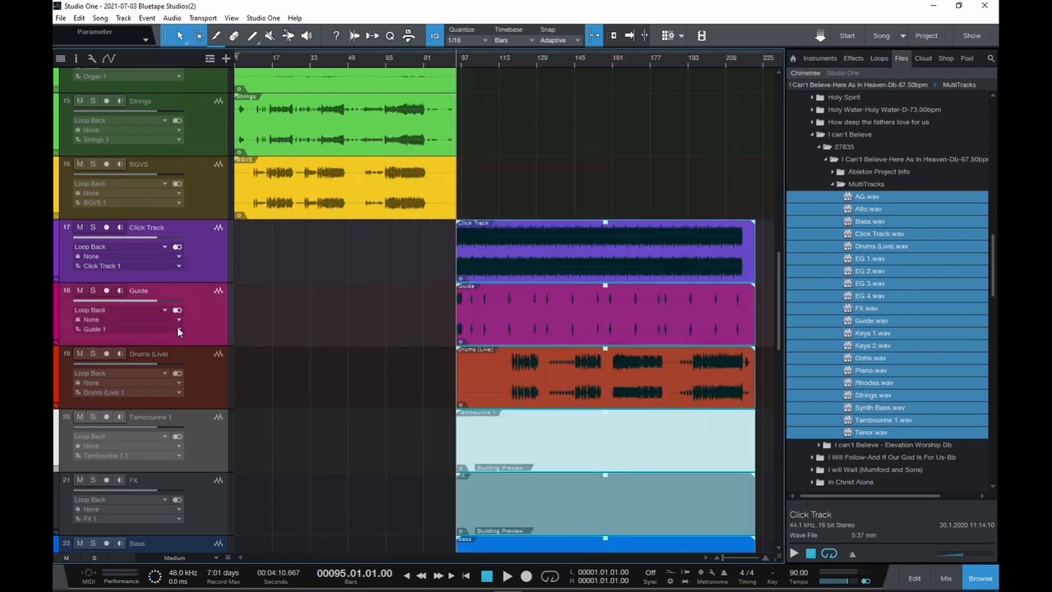
{"action": "scroll", "coordinate": [415, 256], "scroll_direction": "up", "scroll_amount": 10}
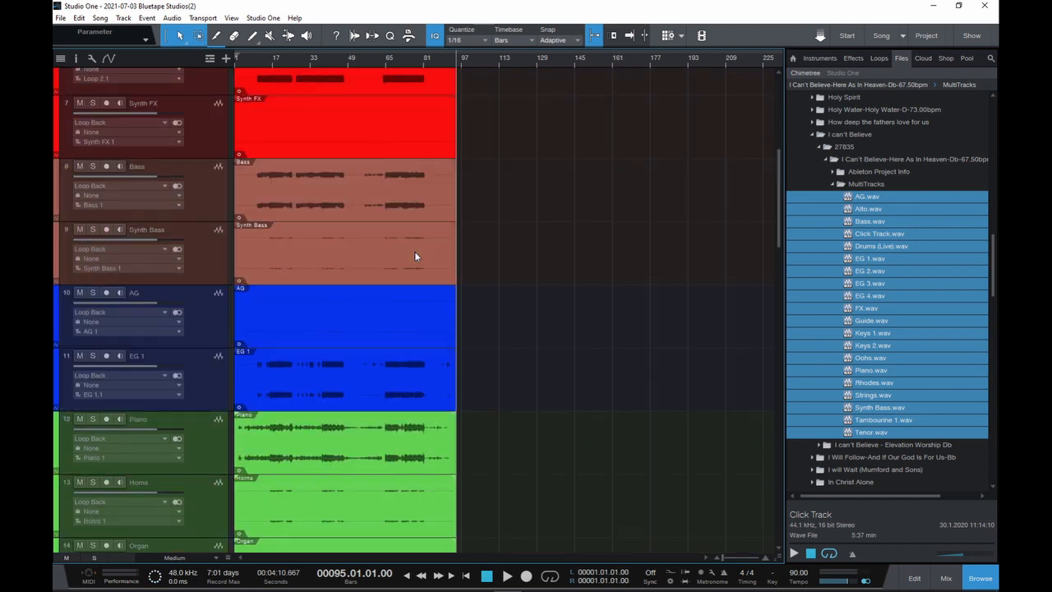
{"action": "scroll", "coordinate": [415, 257], "scroll_direction": "down", "scroll_amount": 12}
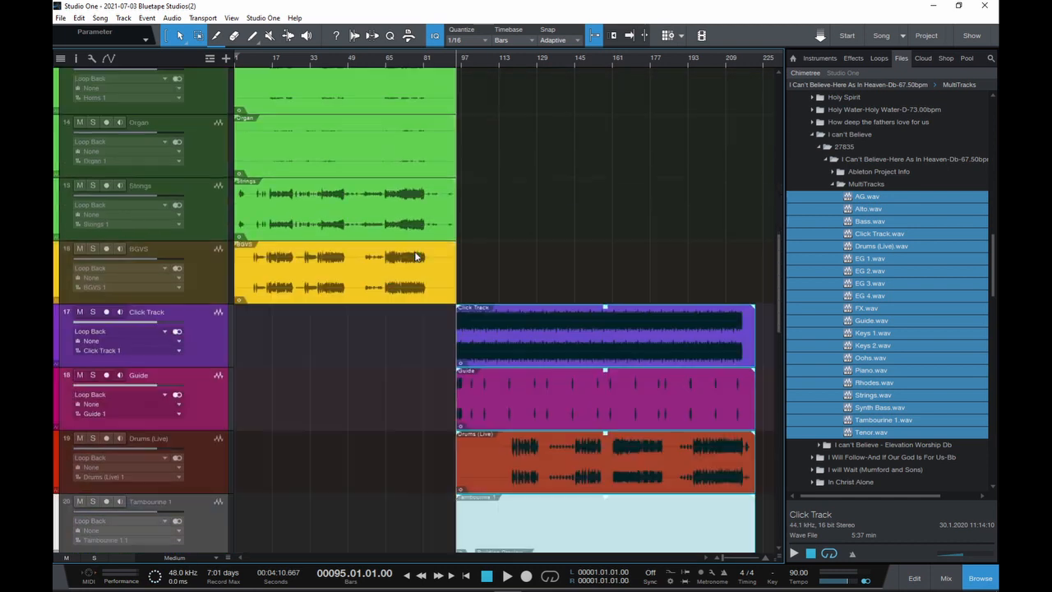
{"action": "scroll", "coordinate": [415, 256], "scroll_direction": "down", "scroll_amount": 5}
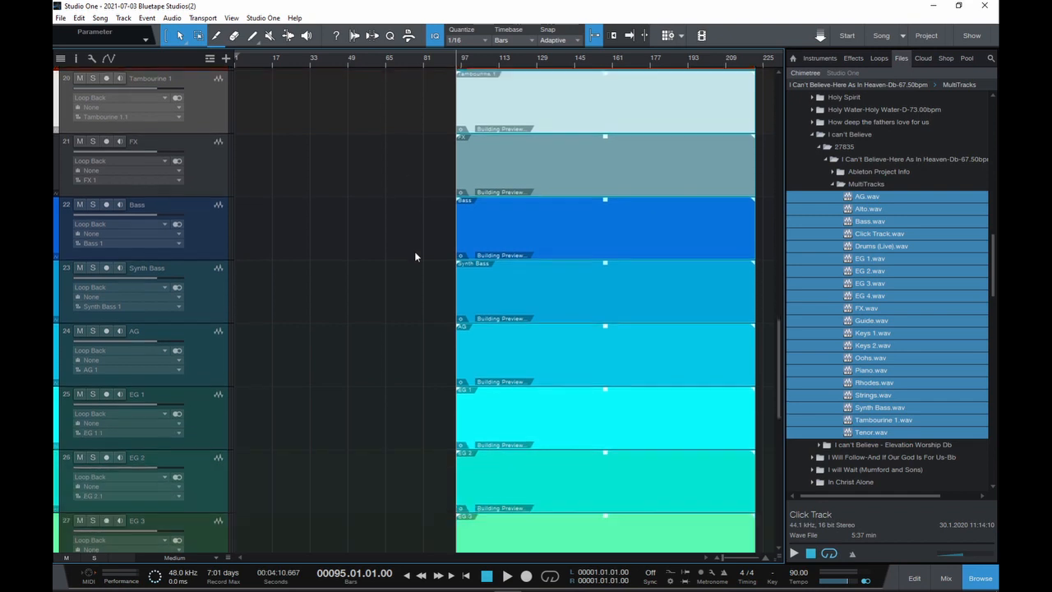
{"action": "scroll", "coordinate": [415, 256], "scroll_direction": "up", "scroll_amount": 2}
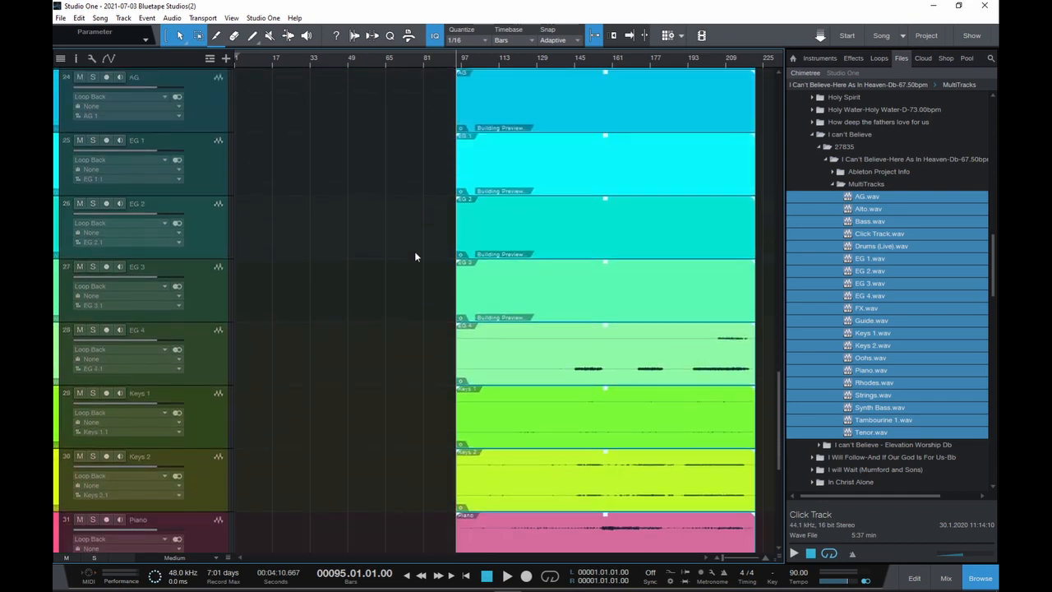
Show and hide the mixer, then reduce the track height to Tiny.
{"action": "key", "text": "F3"}
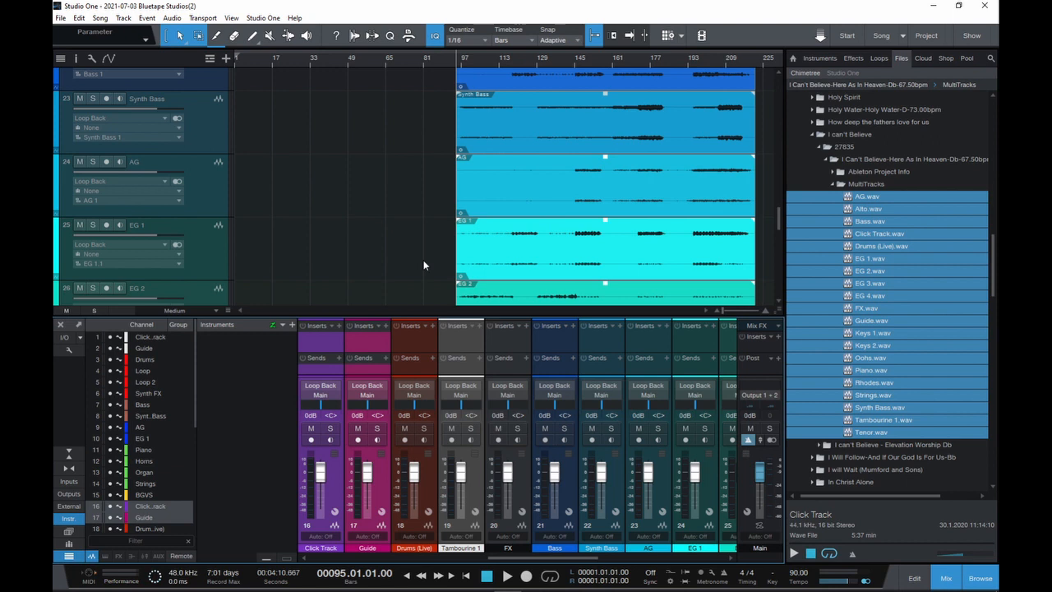
{"action": "key", "text": "F3"}
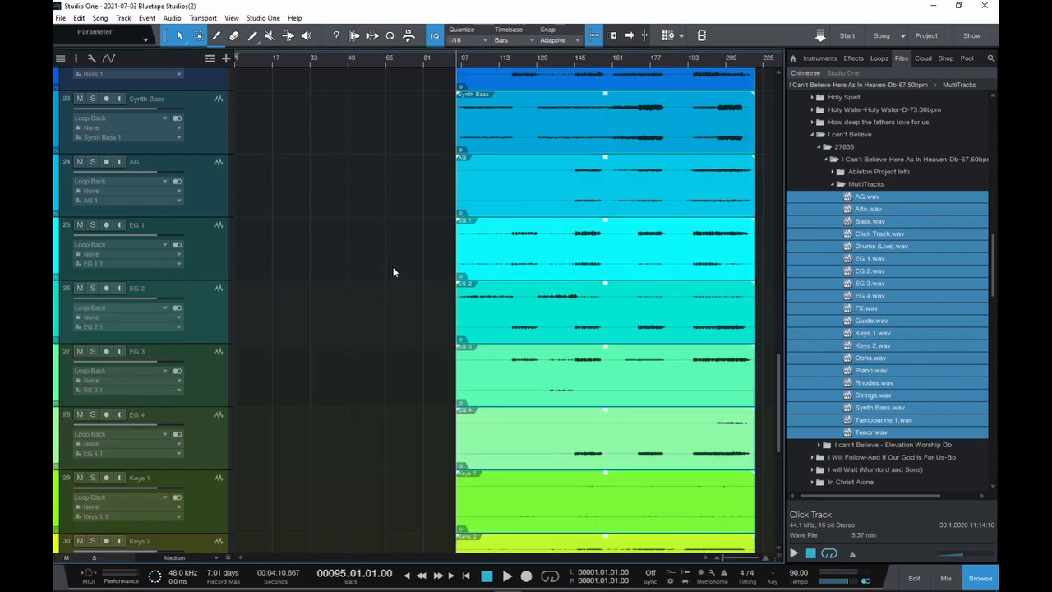
{"action": "scroll", "coordinate": [494, 324], "scroll_direction": "down", "scroll_amount": 2}
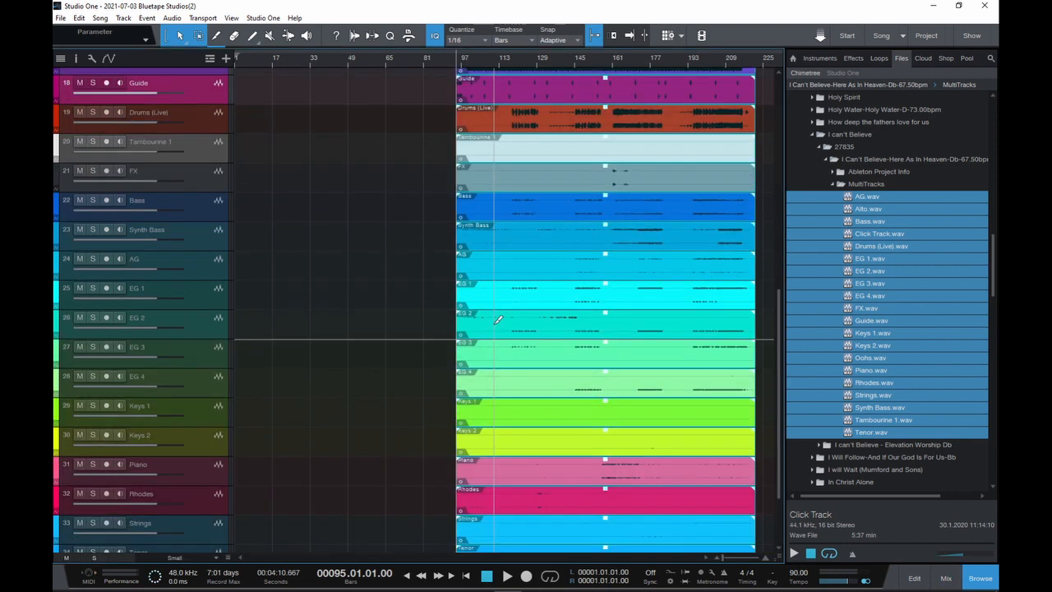
{"action": "scroll", "coordinate": [497, 320], "scroll_direction": "down", "scroll_amount": 1}
{"action": "scroll", "coordinate": [494, 329], "scroll_direction": "up", "scroll_amount": 1}
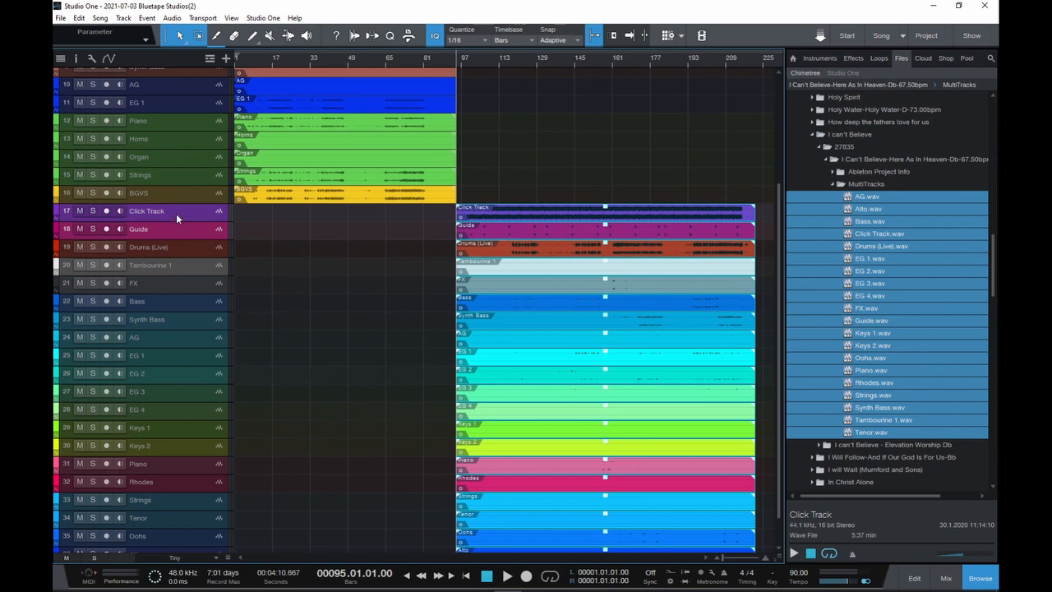
Color the second song's Click Track and Guide tracks red.
{"action": "left_click", "coordinate": [60, 212]}
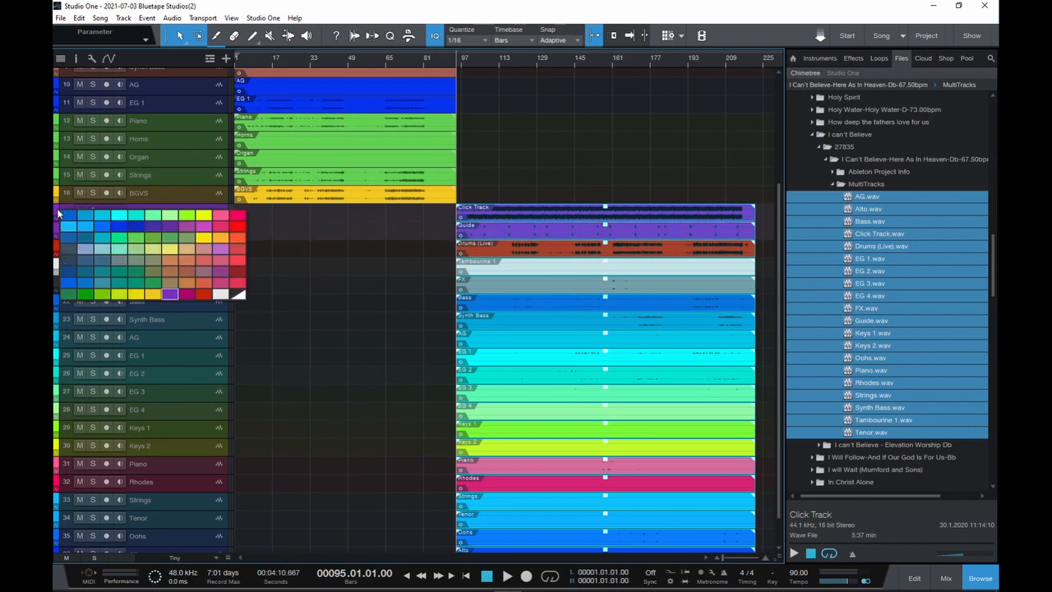
{"action": "left_click", "coordinate": [239, 234]}
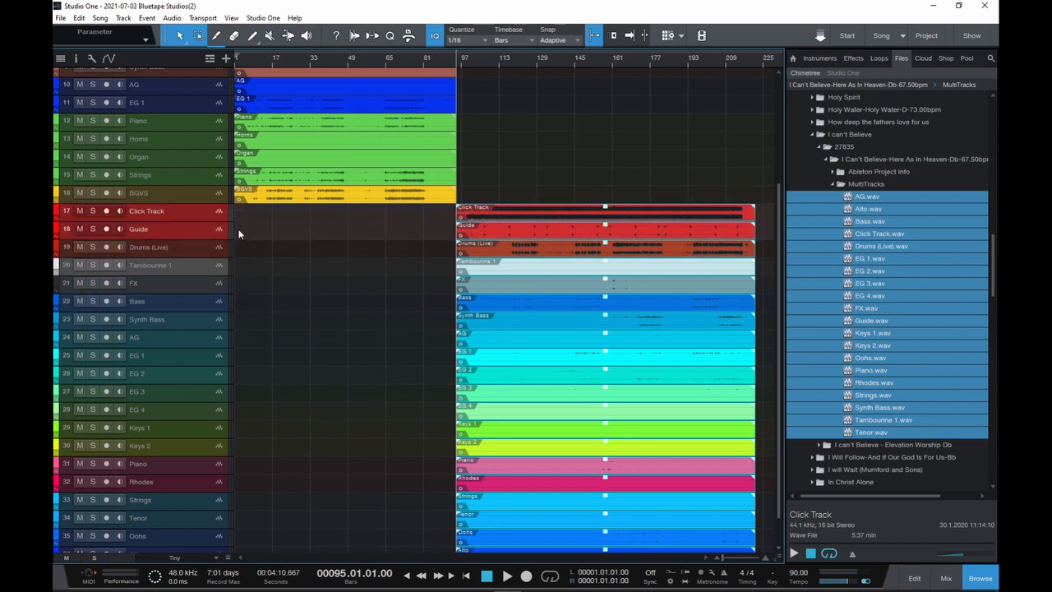
Color the second song's Drums (Live), Tambourine 1 and FX tracks red.
{"action": "left_click", "coordinate": [182, 248]}
{"action": "left_click", "coordinate": [167, 287], "text": "shift"}
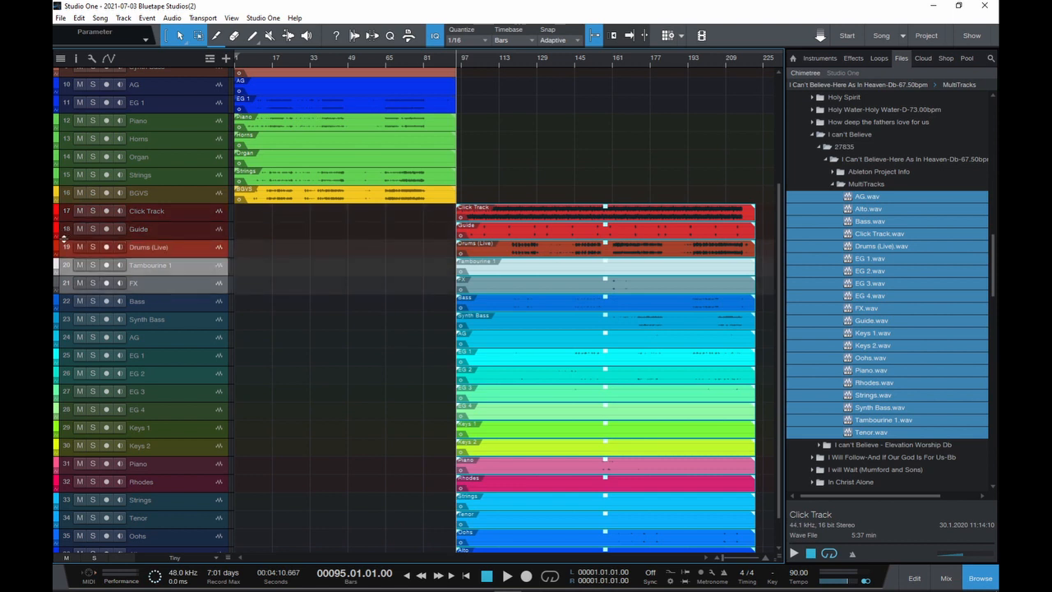
{"action": "left_click", "coordinate": [58, 248]}
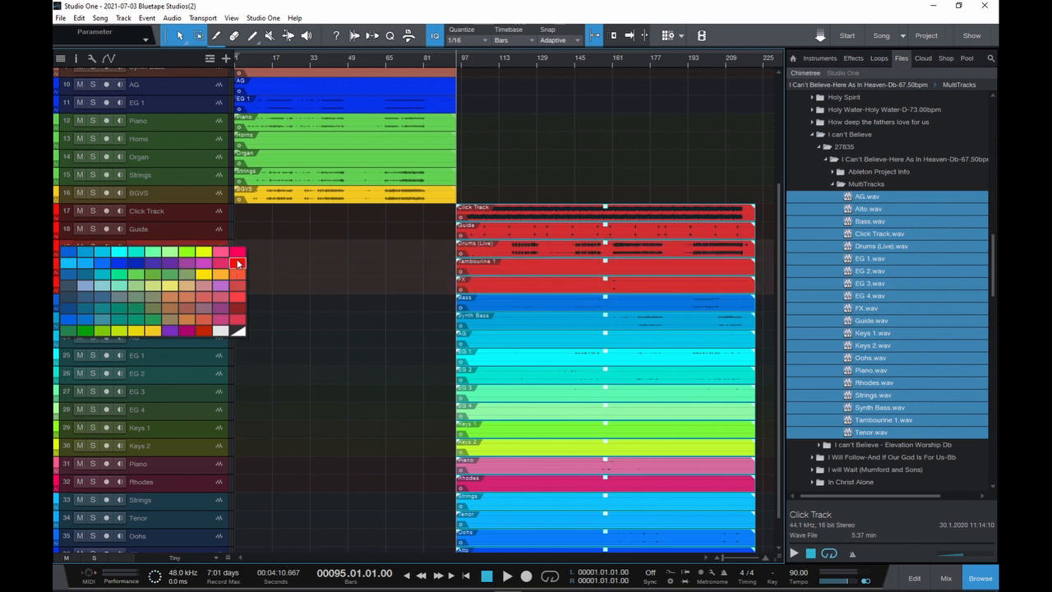
{"action": "left_click", "coordinate": [237, 263]}
Color the second song's Click Track and Guide tracks white.
{"action": "left_click", "coordinate": [196, 234]}
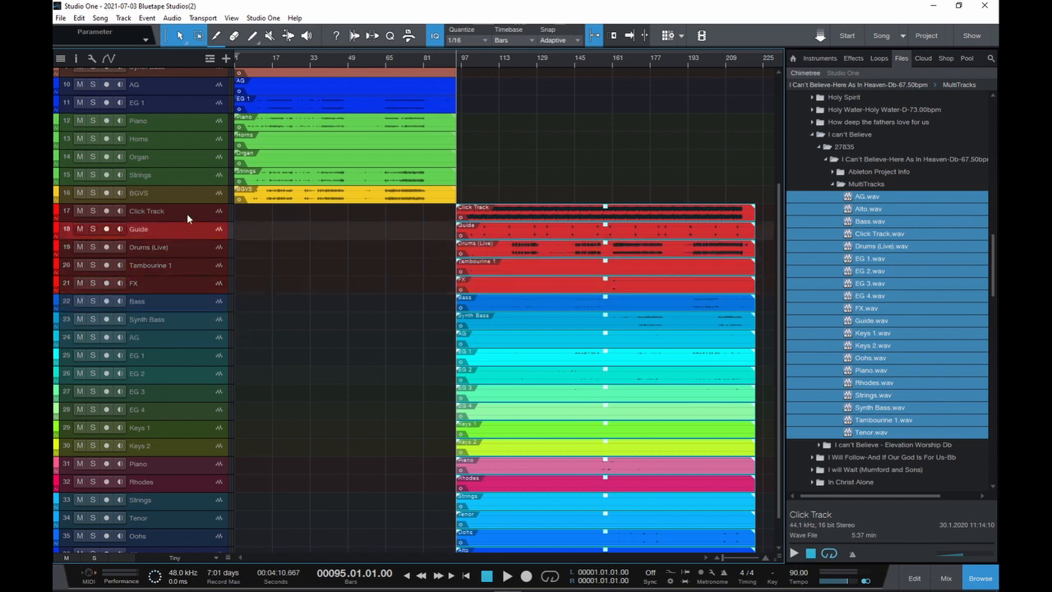
{"action": "left_click", "coordinate": [187, 212], "text": "shift"}
{"action": "left_click", "coordinate": [56, 215]}
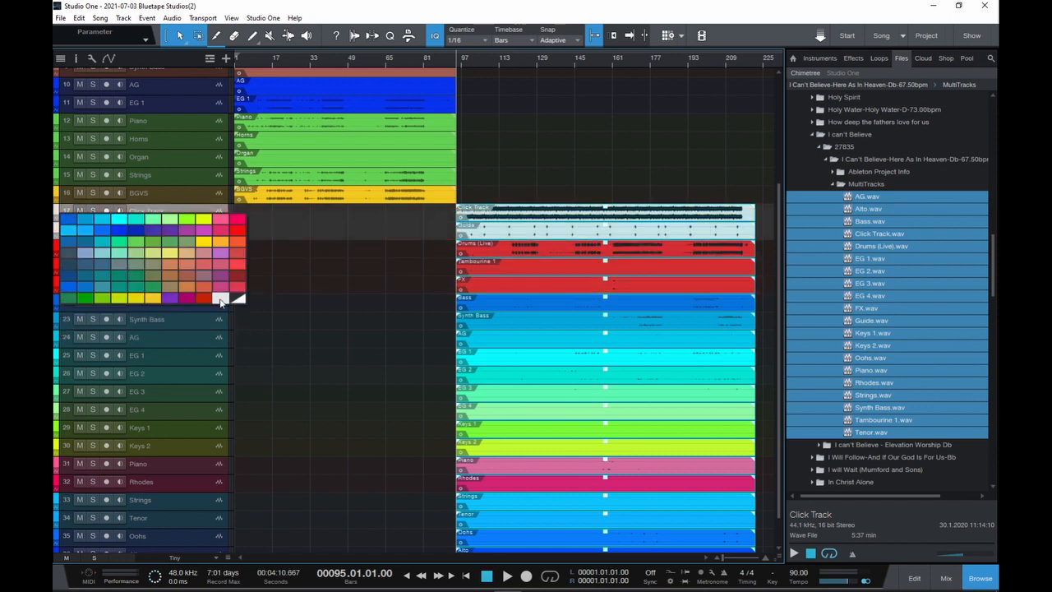
{"action": "left_click", "coordinate": [179, 276]}
Color the second song's Bass and Synth Bass tracks muted brown.
{"action": "left_click", "coordinate": [174, 304]}
{"action": "left_click", "coordinate": [185, 322], "text": "shift"}
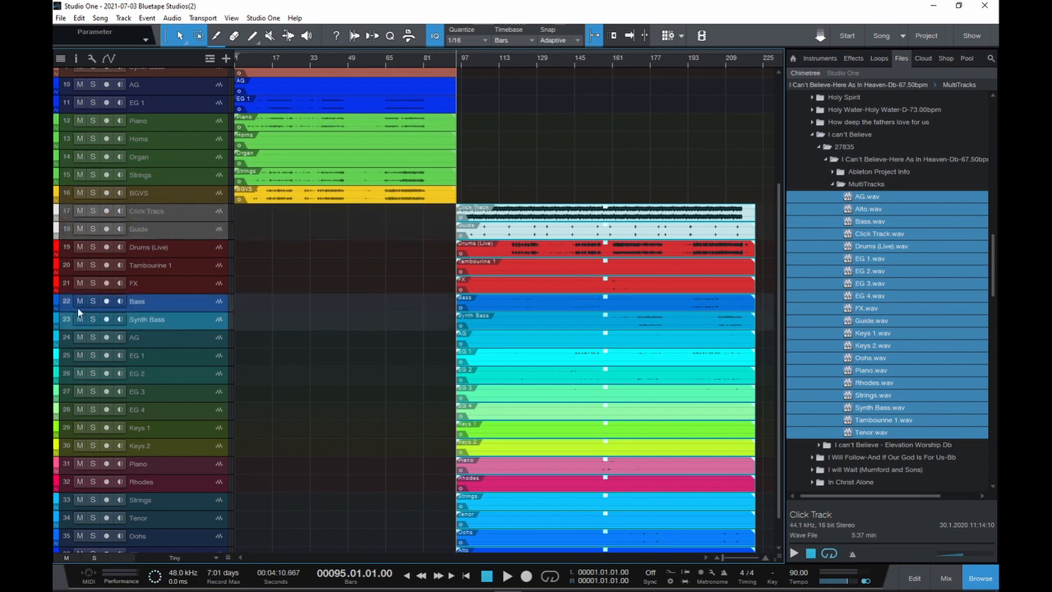
{"action": "left_click", "coordinate": [57, 305]}
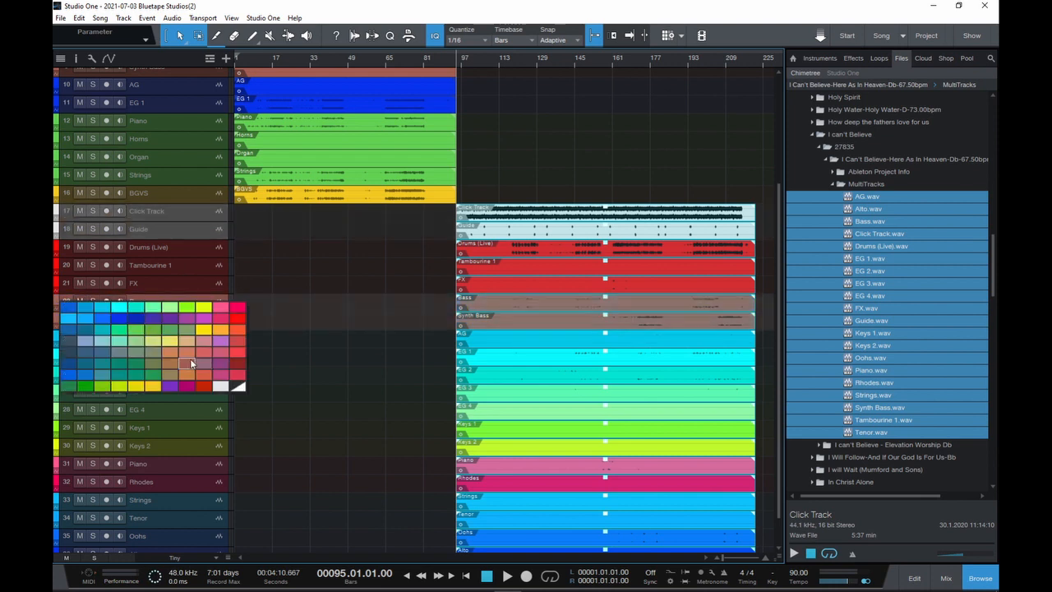
{"action": "left_click", "coordinate": [190, 358]}
Color the second song's AG and EG 1 to EG 4 tracks blue.
{"action": "scroll", "coordinate": [255, 348], "scroll_direction": "down", "scroll_amount": 2}
{"action": "left_click", "coordinate": [182, 310]}
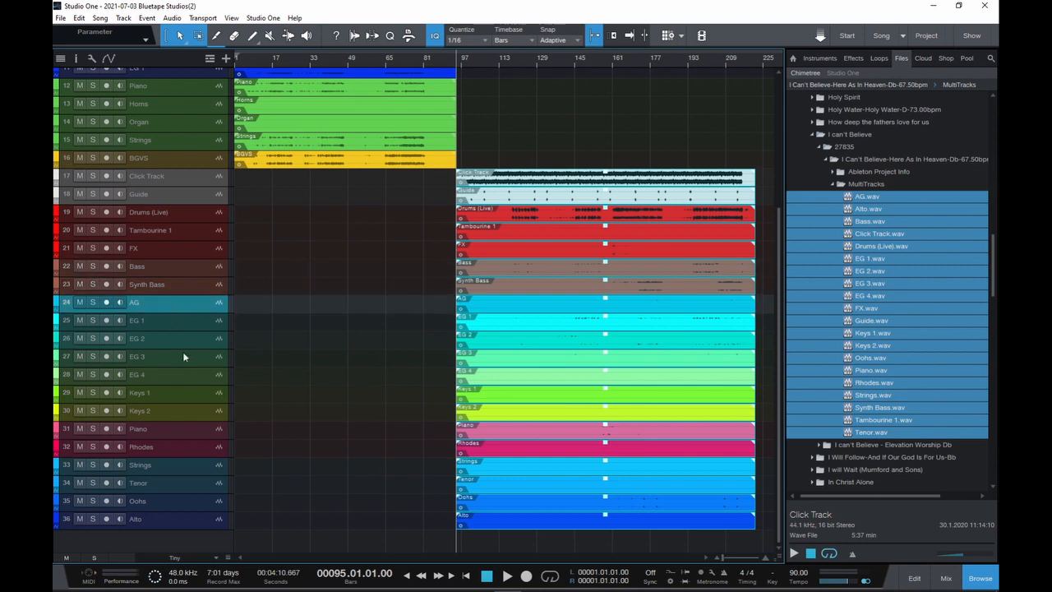
{"action": "left_click", "coordinate": [182, 376], "text": "shift"}
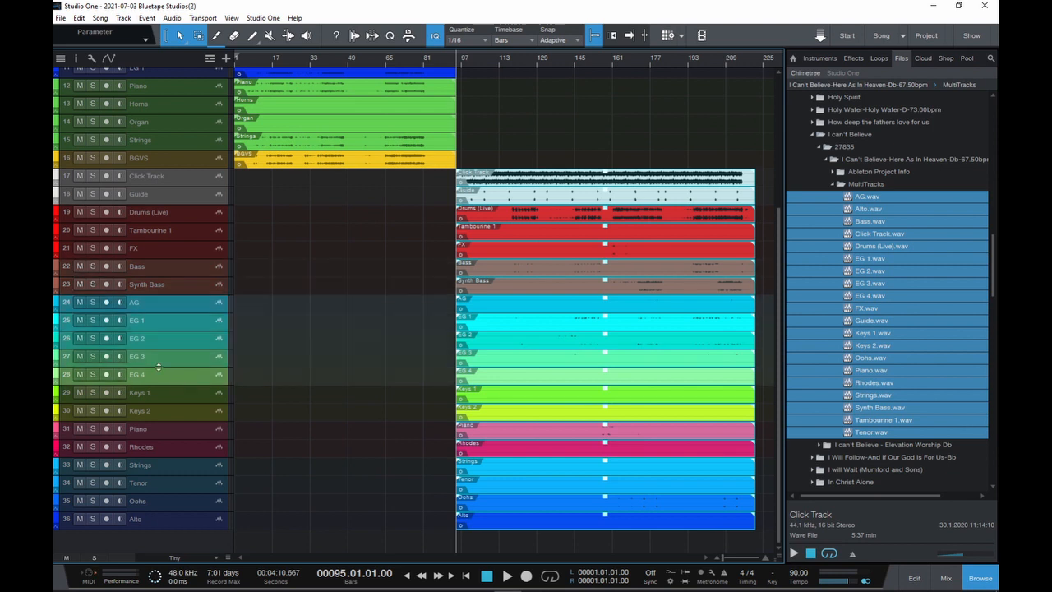
{"action": "left_click", "coordinate": [56, 303]}
{"action": "left_click", "coordinate": [121, 320]}
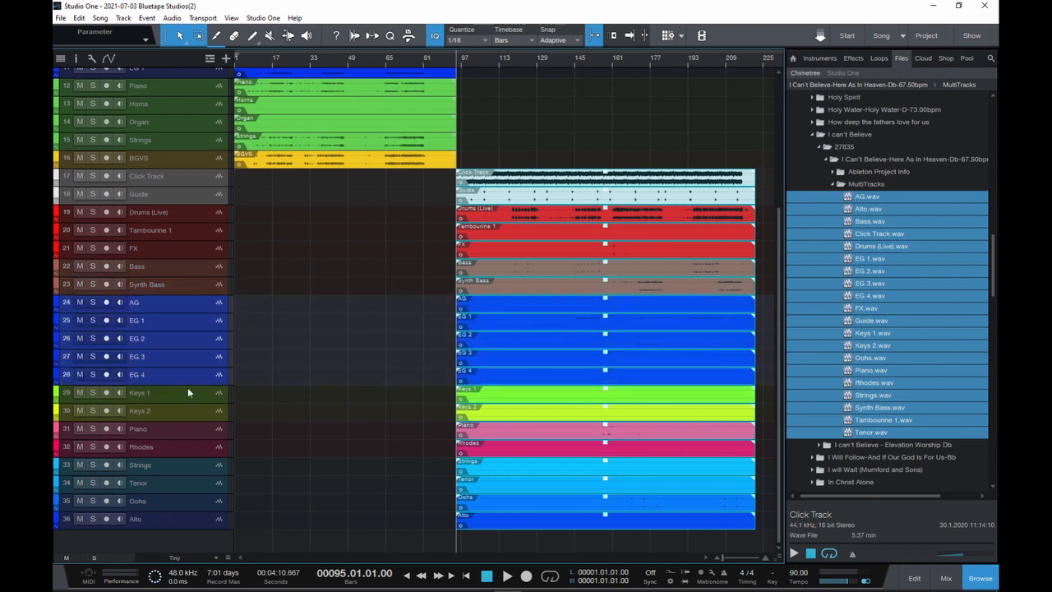
Color the second song's Keys 1, Keys 2, Piano, Rhodes, Strings and Tenor tracks green.
{"action": "left_click", "coordinate": [188, 388]}
{"action": "left_click", "coordinate": [187, 482], "text": "shift"}
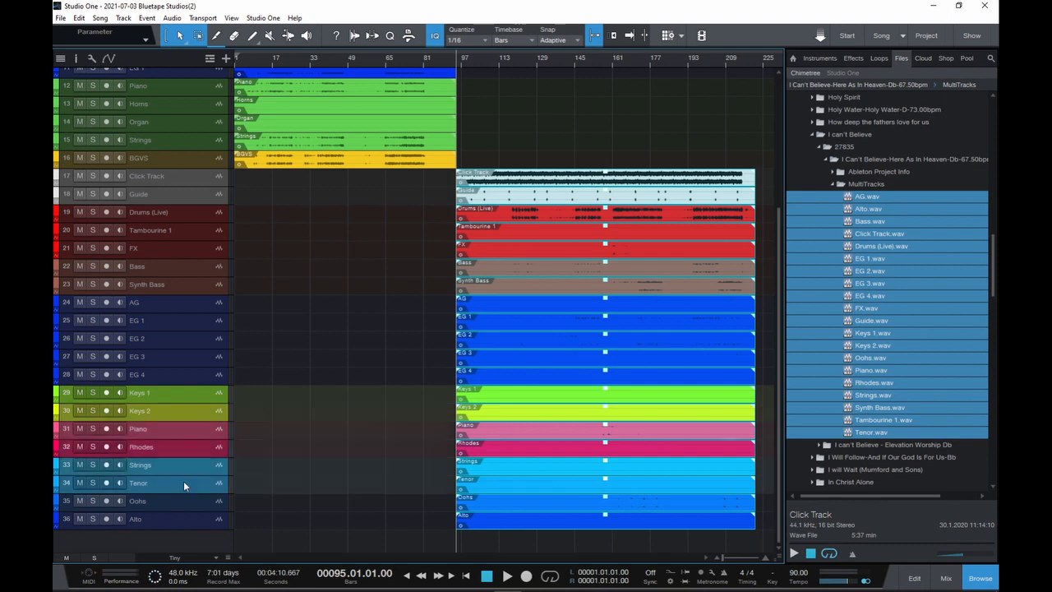
{"action": "left_click", "coordinate": [57, 393]}
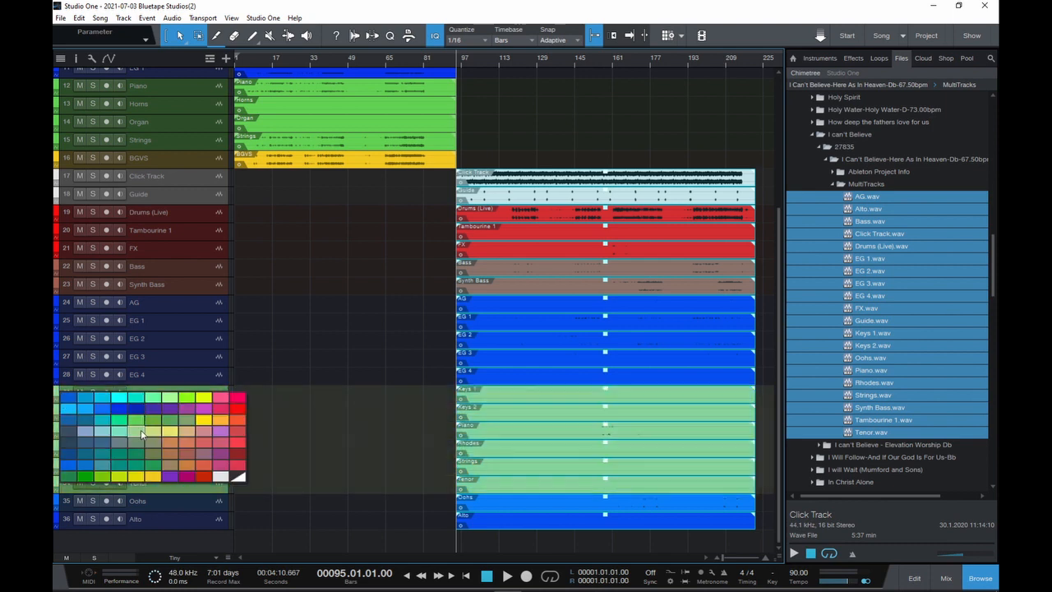
{"action": "left_click", "coordinate": [125, 432]}
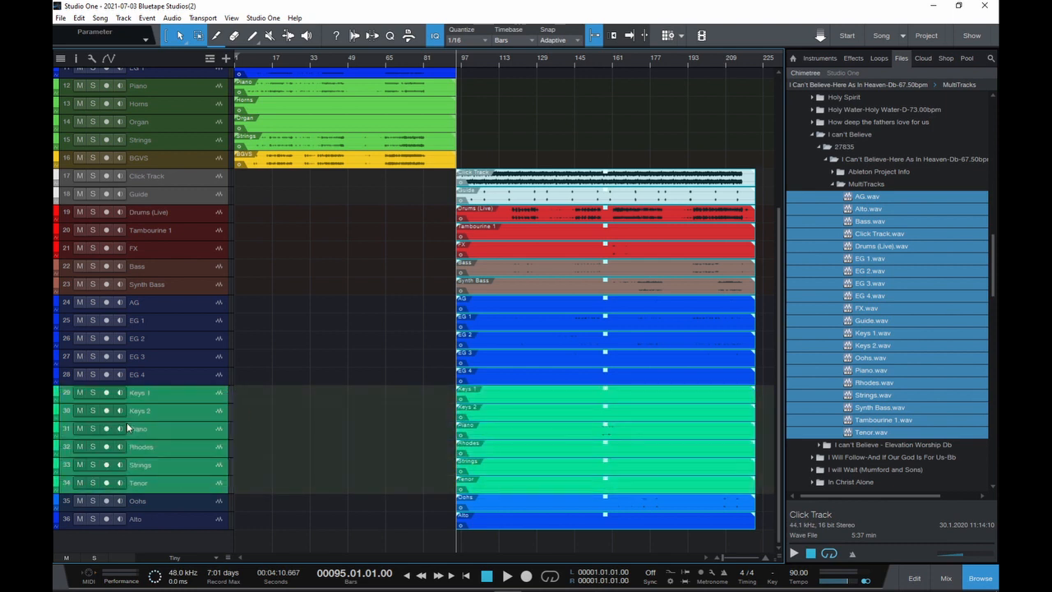
Color the second song's Oohs and Alto tracks yellow.
{"action": "left_click", "coordinate": [193, 505]}
{"action": "left_click", "coordinate": [175, 519], "text": "shift"}
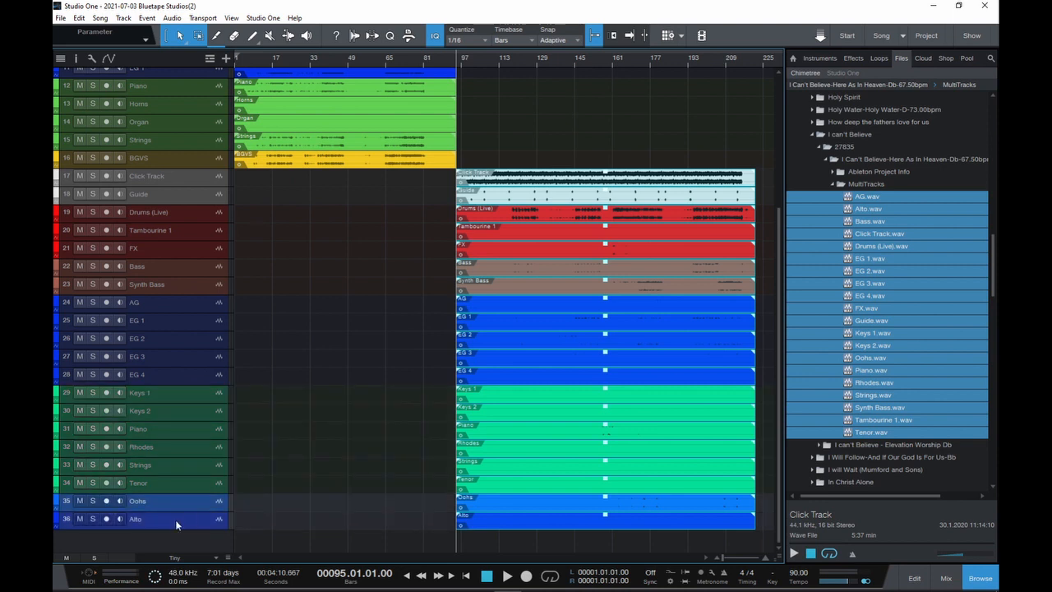
{"action": "left_click", "coordinate": [56, 501]}
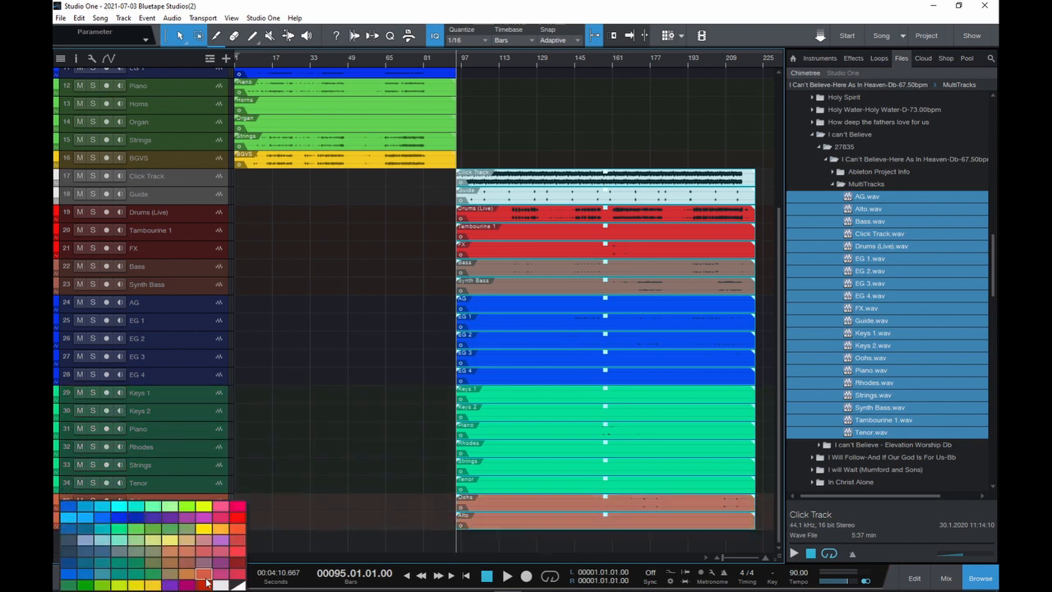
{"action": "left_click", "coordinate": [203, 517]}
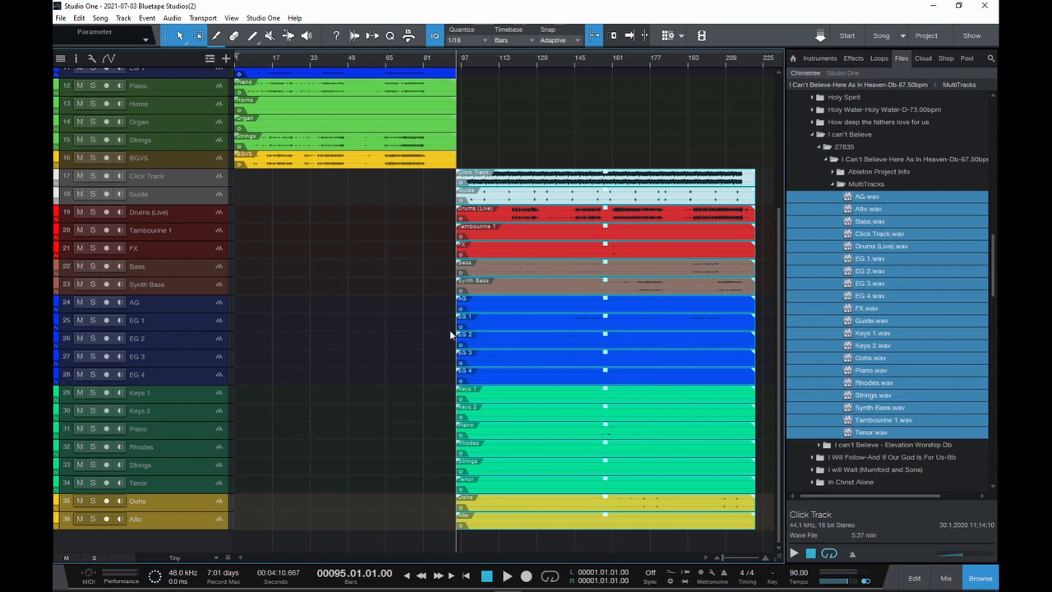
Collapse the I can't Believe folder and expand the Pieces-Brave New World-Bb folder.
{"action": "left_click", "coordinate": [811, 136]}
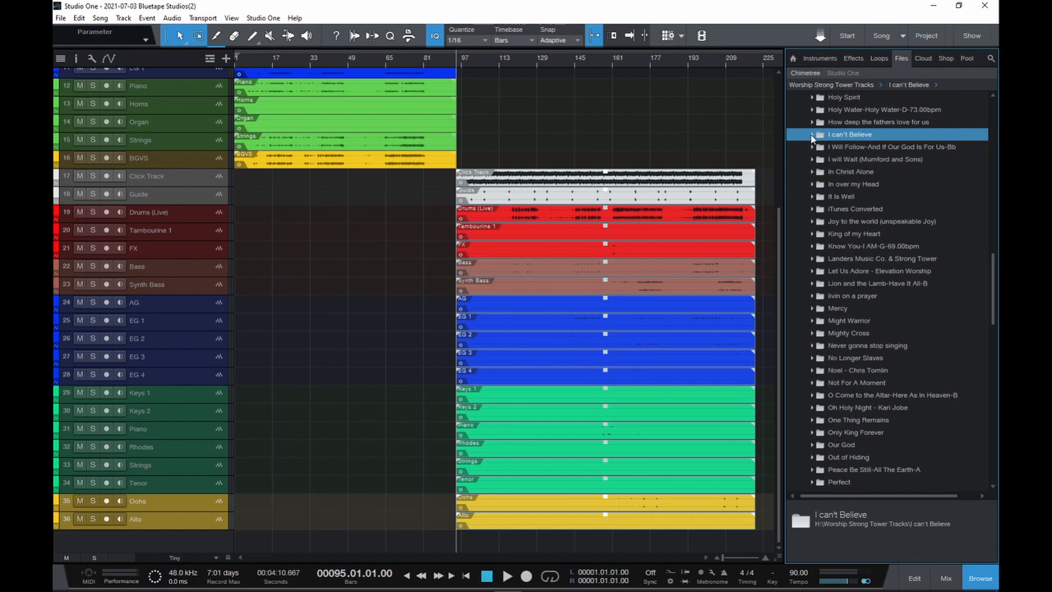
{"action": "scroll", "coordinate": [844, 209], "scroll_direction": "down", "scroll_amount": 4}
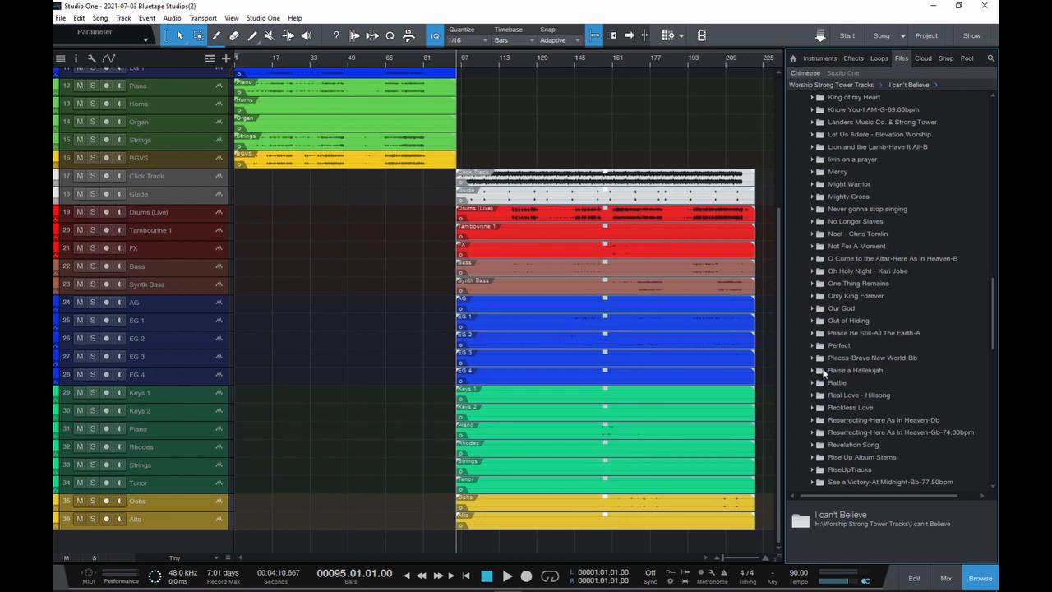
{"action": "left_click", "coordinate": [813, 359]}
{"action": "scroll", "coordinate": [817, 362], "scroll_direction": "down", "scroll_amount": 1}
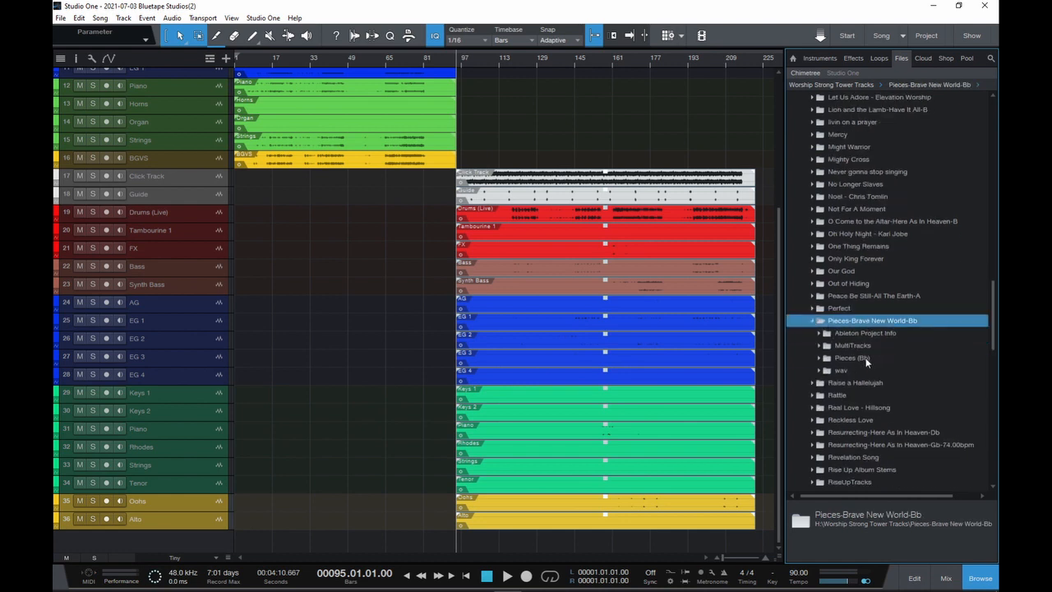
Examine the contents and file formats of the Pieces (Bb) and MultiTracks folders inside Pieces-Brave New World-Bb.
{"action": "left_click", "coordinate": [820, 360]}
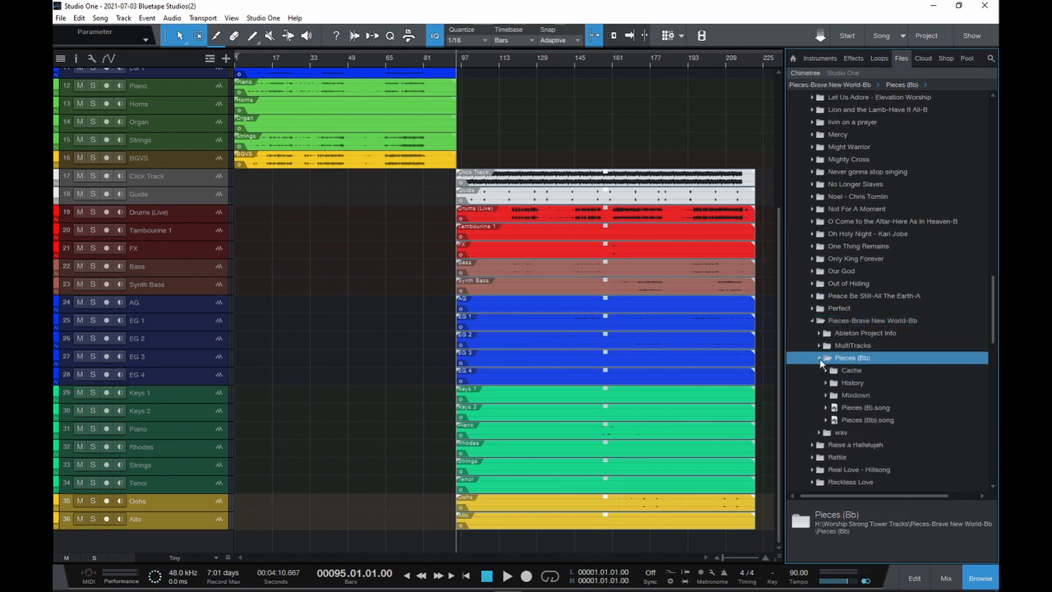
{"action": "left_click", "coordinate": [819, 359]}
{"action": "left_click", "coordinate": [819, 346]}
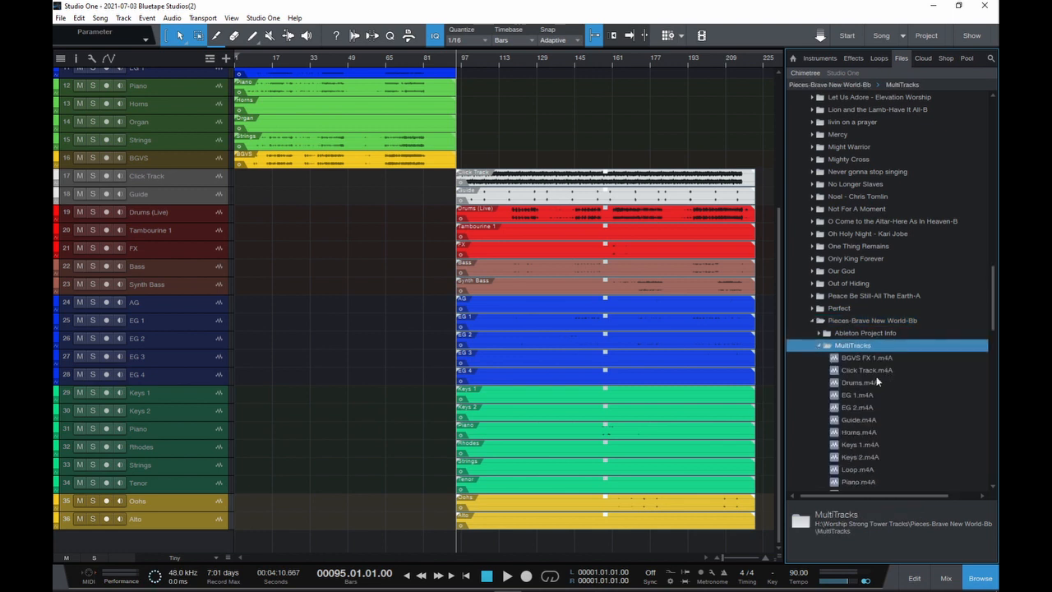
{"action": "scroll", "coordinate": [874, 420], "scroll_direction": "down", "scroll_amount": 2}
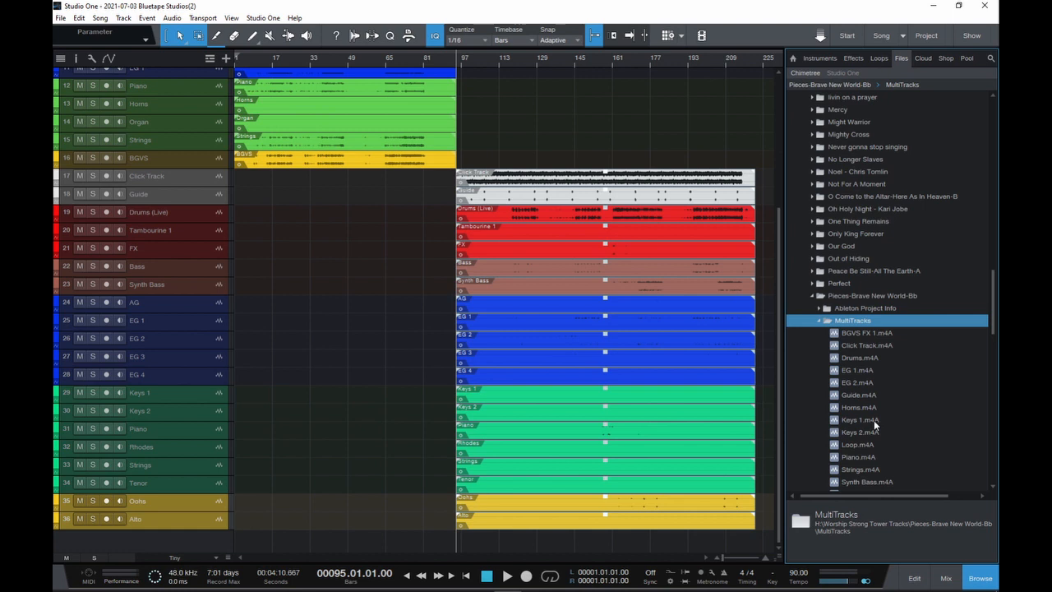
{"action": "scroll", "coordinate": [874, 420], "scroll_direction": "down", "scroll_amount": 2}
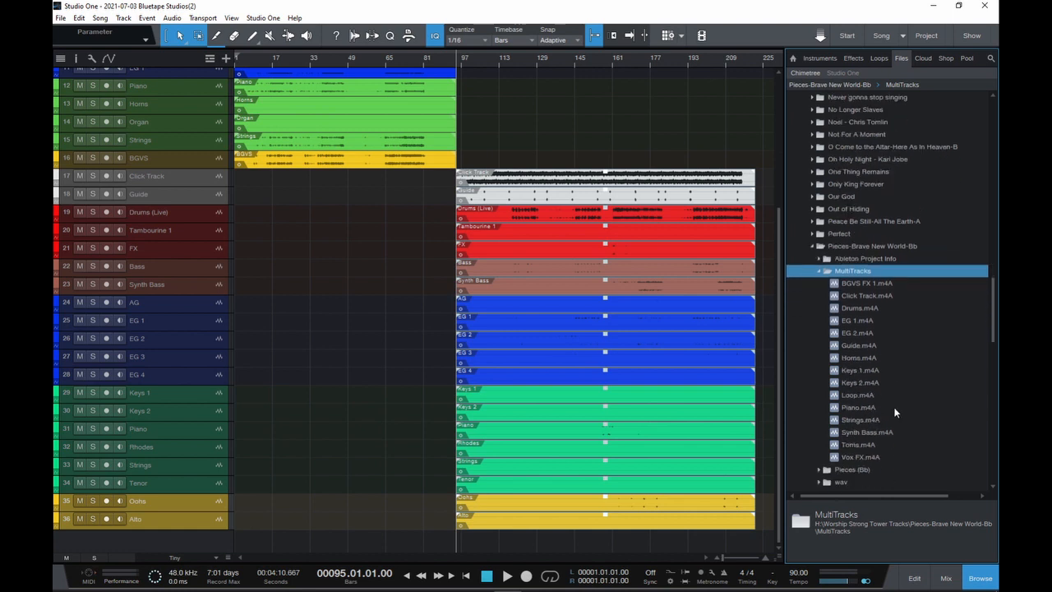
{"action": "scroll", "coordinate": [895, 411], "scroll_direction": "down", "scroll_amount": 4}
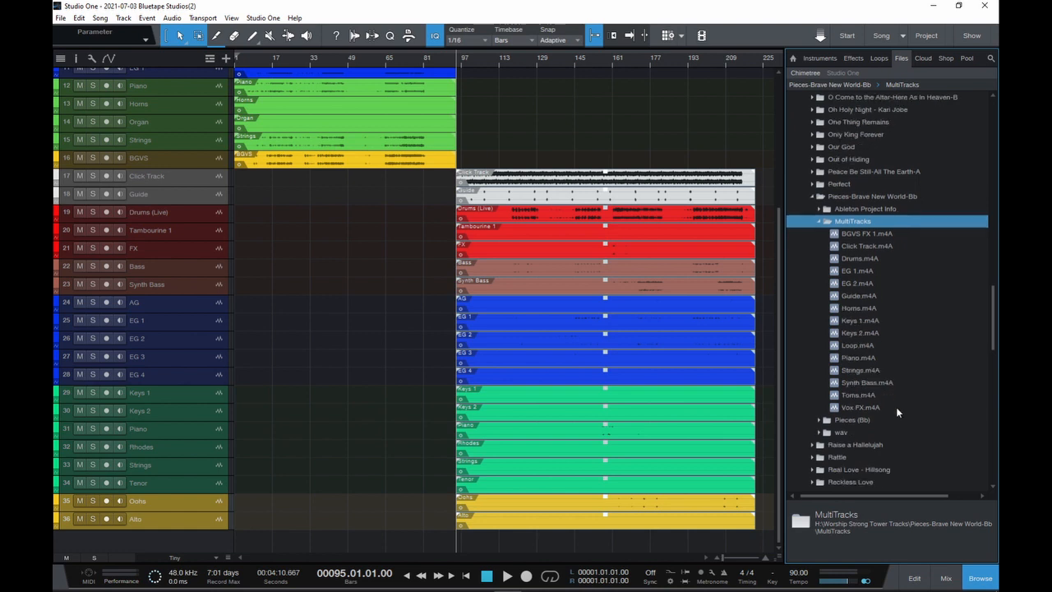
{"action": "scroll", "coordinate": [896, 407], "scroll_direction": "down", "scroll_amount": 5}
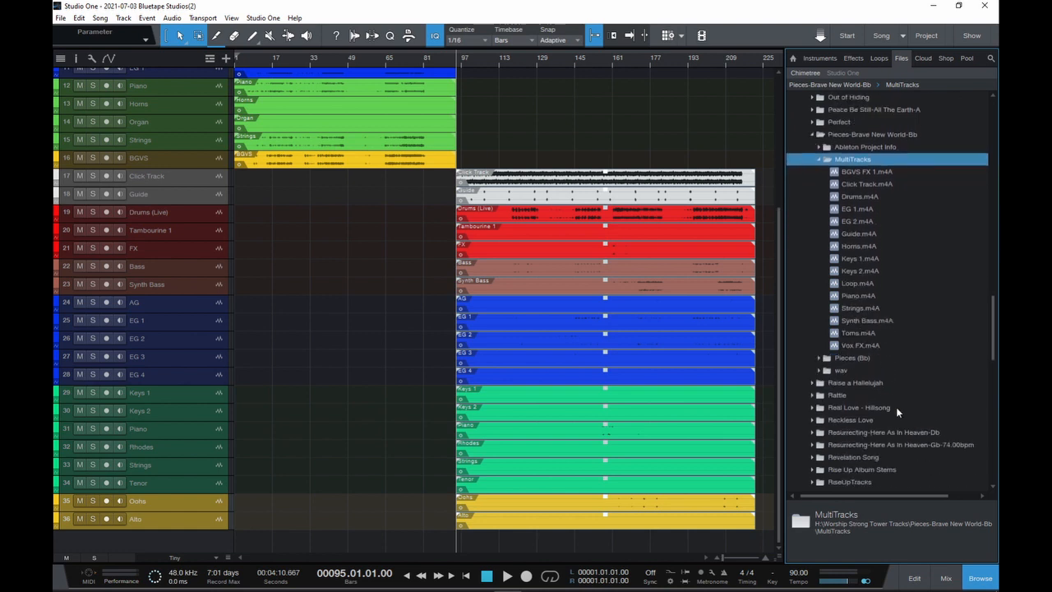
{"action": "scroll", "coordinate": [898, 412], "scroll_direction": "up", "scroll_amount": 5}
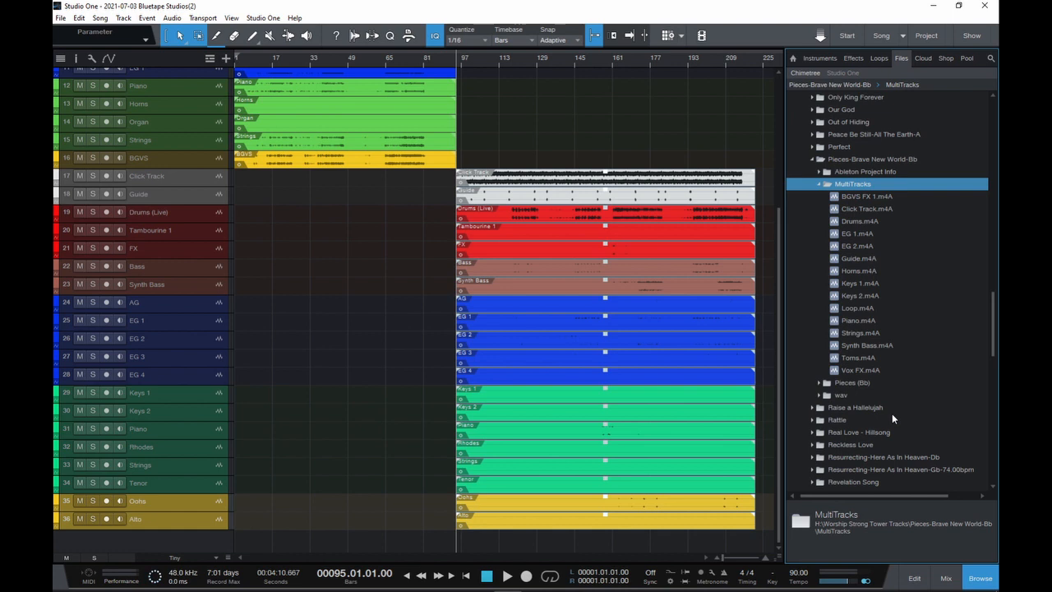
{"action": "scroll", "coordinate": [896, 391], "scroll_direction": "up", "scroll_amount": 2}
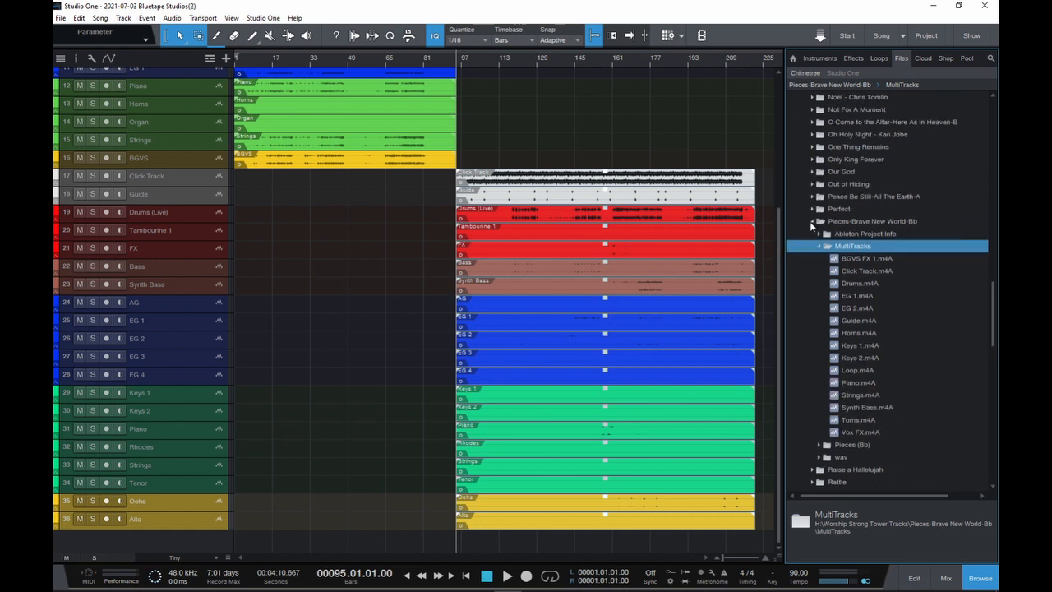
Collapse the MultiTracks folder and expand the wav folder within Pieces-Brave New World-Bb.
{"action": "left_click", "coordinate": [811, 222]}
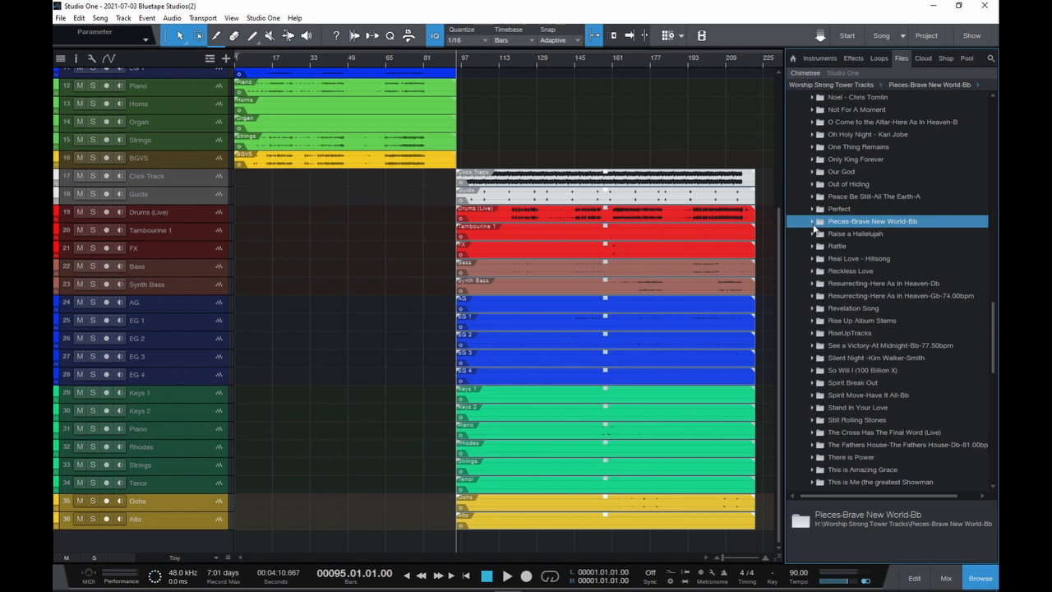
{"action": "scroll", "coordinate": [818, 237], "scroll_direction": "down", "scroll_amount": 1}
{"action": "scroll", "coordinate": [822, 246], "scroll_direction": "up", "scroll_amount": 1}
{"action": "left_click", "coordinate": [812, 221]}
{"action": "left_click", "coordinate": [816, 246]}
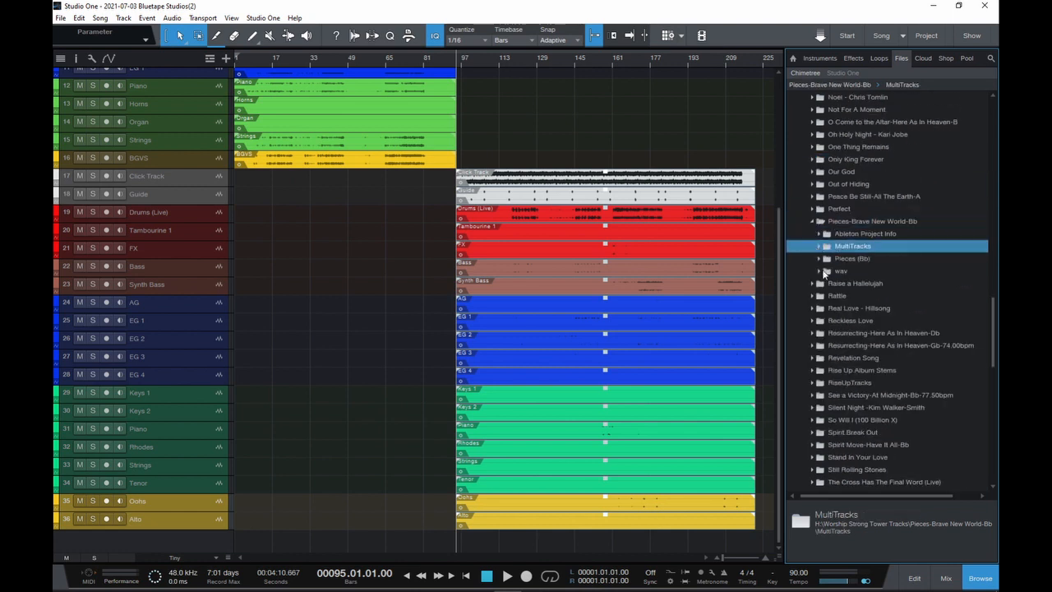
{"action": "left_click", "coordinate": [819, 272]}
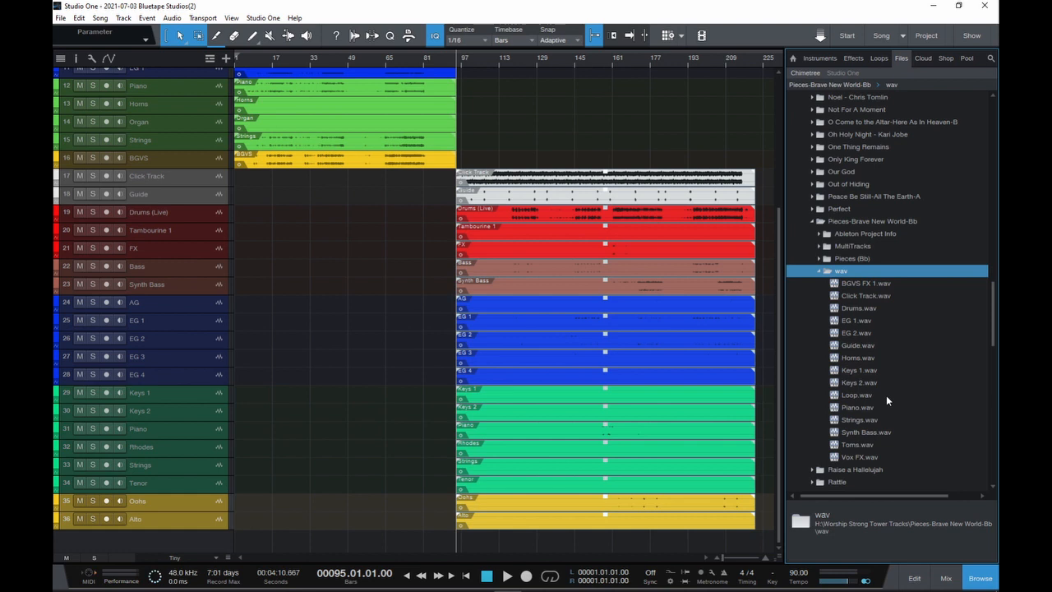
{"action": "scroll", "coordinate": [886, 395], "scroll_direction": "up", "scroll_amount": 2}
{"action": "scroll", "coordinate": [886, 396], "scroll_direction": "down", "scroll_amount": 1}
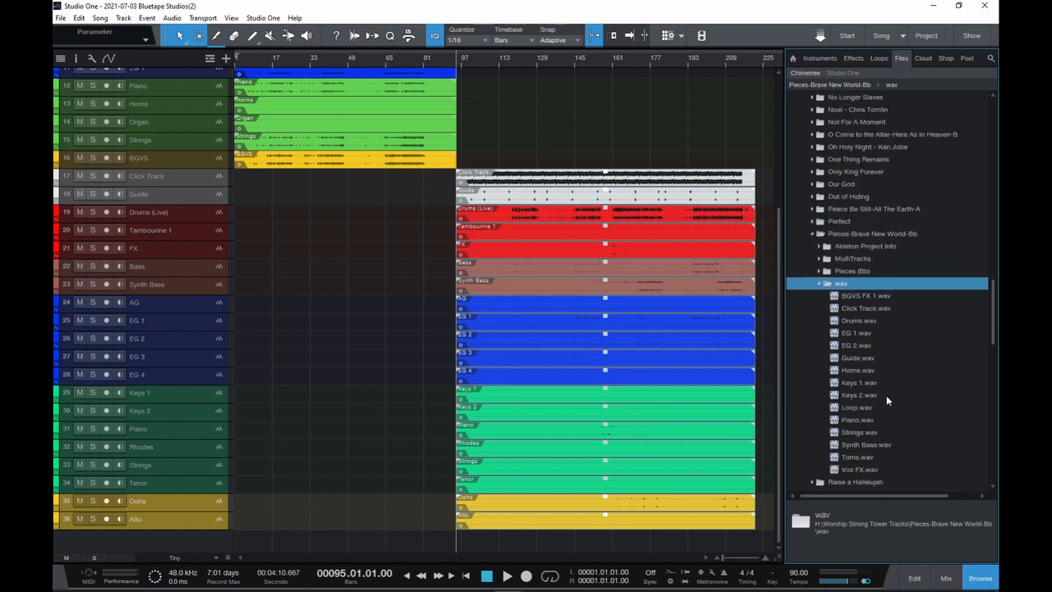
Select the Pieces wav stems Click Track, Guide, Drums, Toms, Loop and Synth Bass, in that order.
{"action": "left_click", "coordinate": [875, 309]}
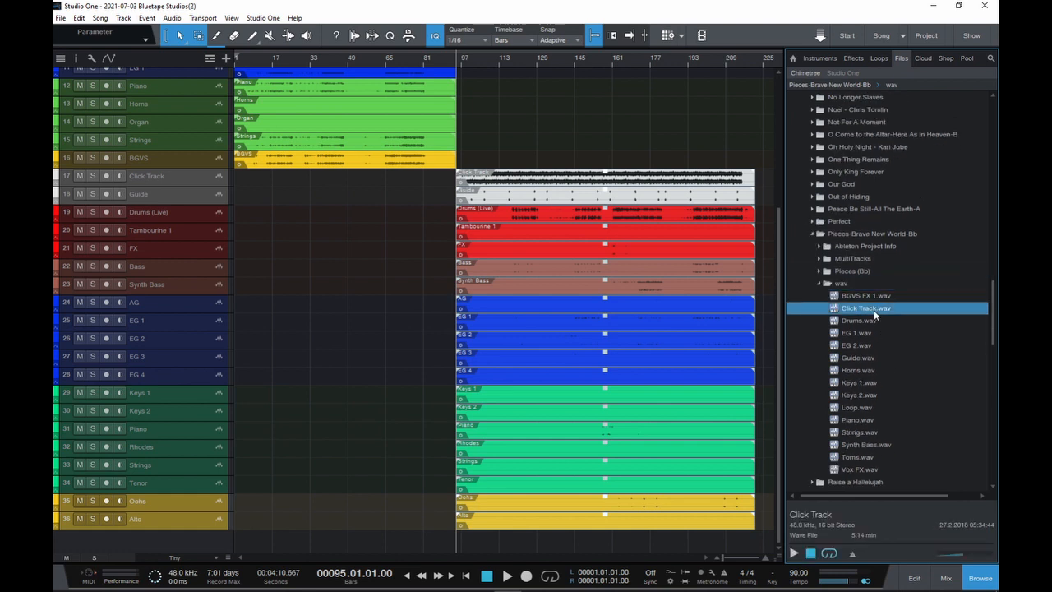
{"action": "left_click", "coordinate": [868, 358], "text": "ctrl"}
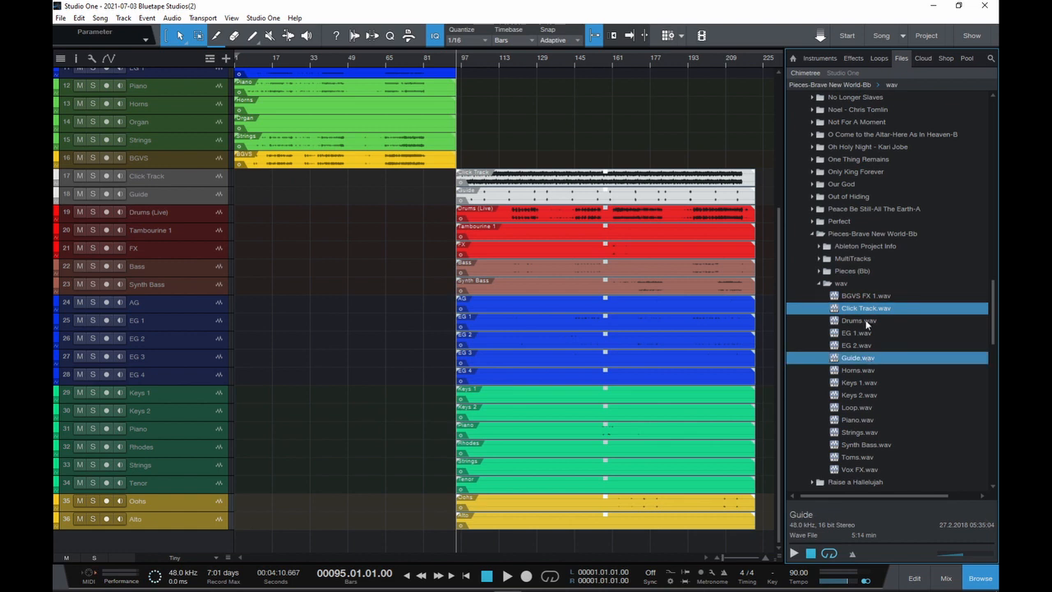
{"action": "left_click", "coordinate": [870, 322], "text": "ctrl"}
{"action": "left_click", "coordinate": [865, 459], "text": "ctrl"}
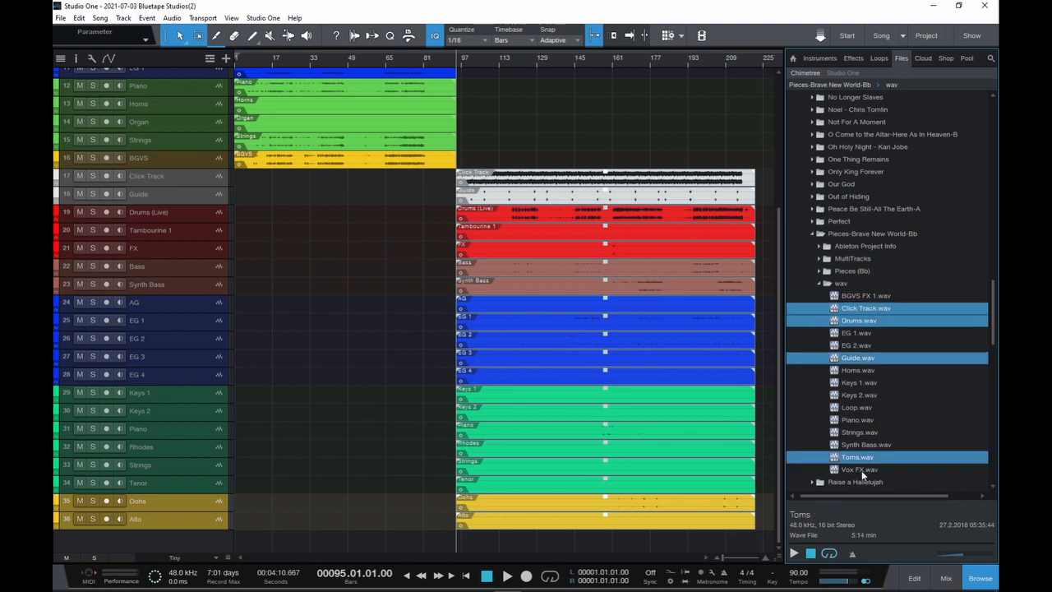
{"action": "left_click", "coordinate": [862, 407], "text": "ctrl"}
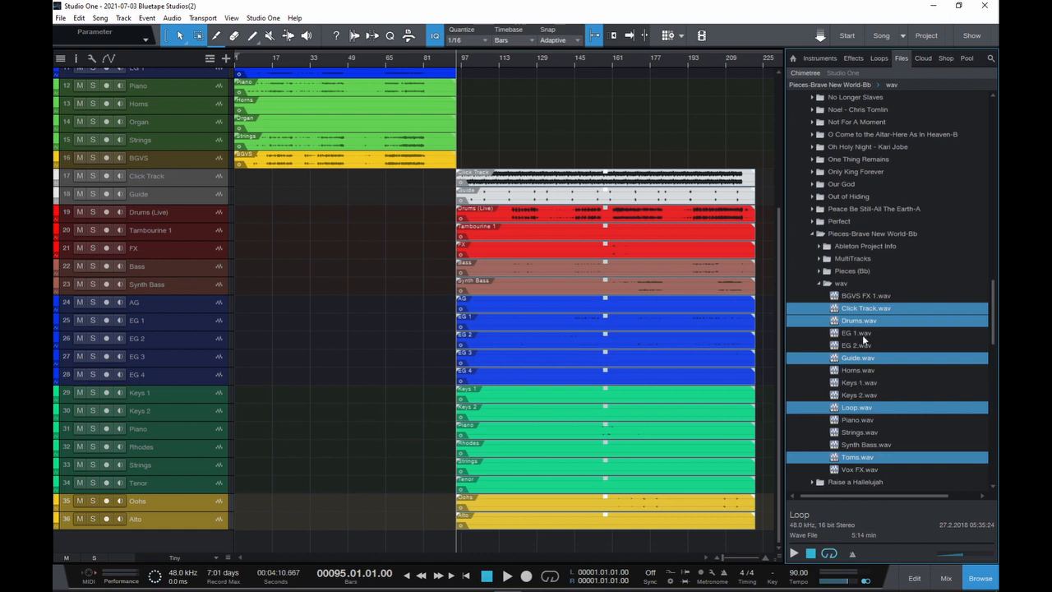
{"action": "left_click", "coordinate": [869, 446], "text": "ctrl"}
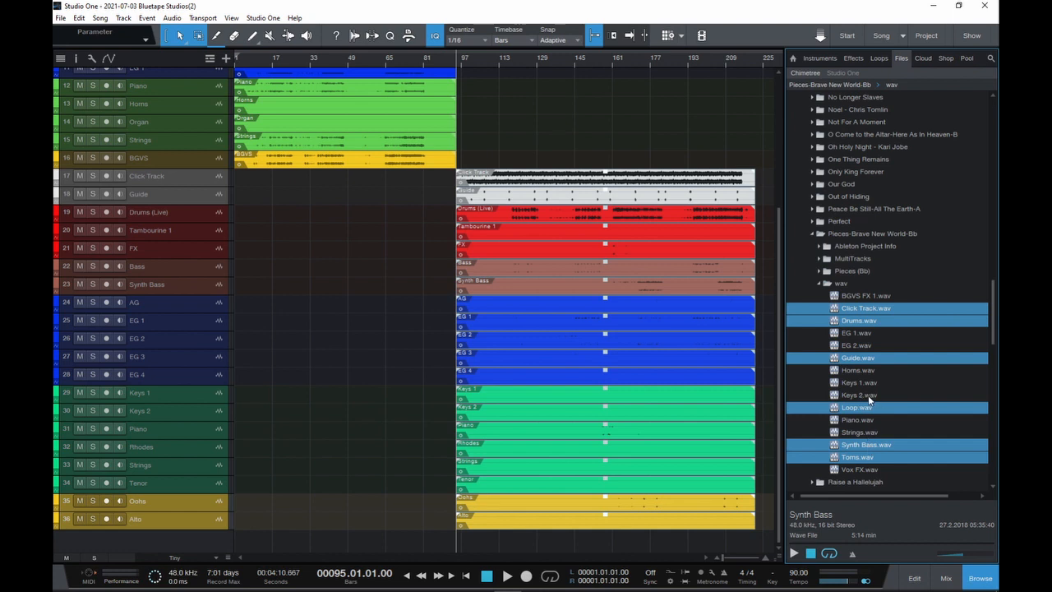
Extend the stem selection with EG 1, EG 2, Keys 1, Keys 2, Horns, Piano, Strings, BGVS FX 1 and Vox FX, in that order.
{"action": "left_click", "coordinate": [855, 335], "text": "ctrl"}
{"action": "left_click", "coordinate": [859, 346], "text": "ctrl"}
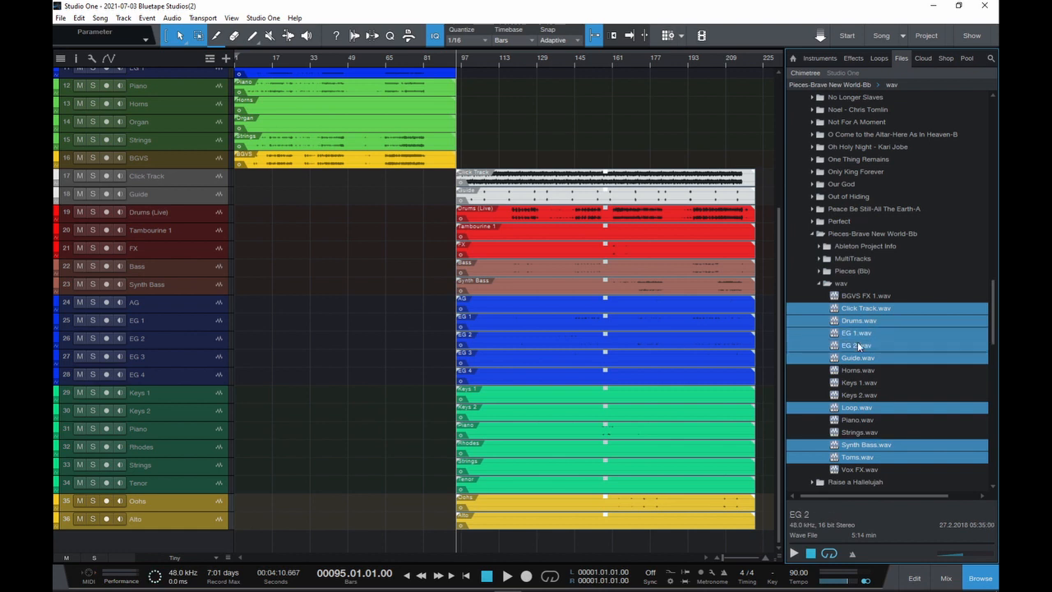
{"action": "left_click", "coordinate": [865, 383], "text": "ctrl"}
{"action": "left_click", "coordinate": [861, 395], "text": "ctrl"}
{"action": "left_click", "coordinate": [859, 370], "text": "ctrl"}
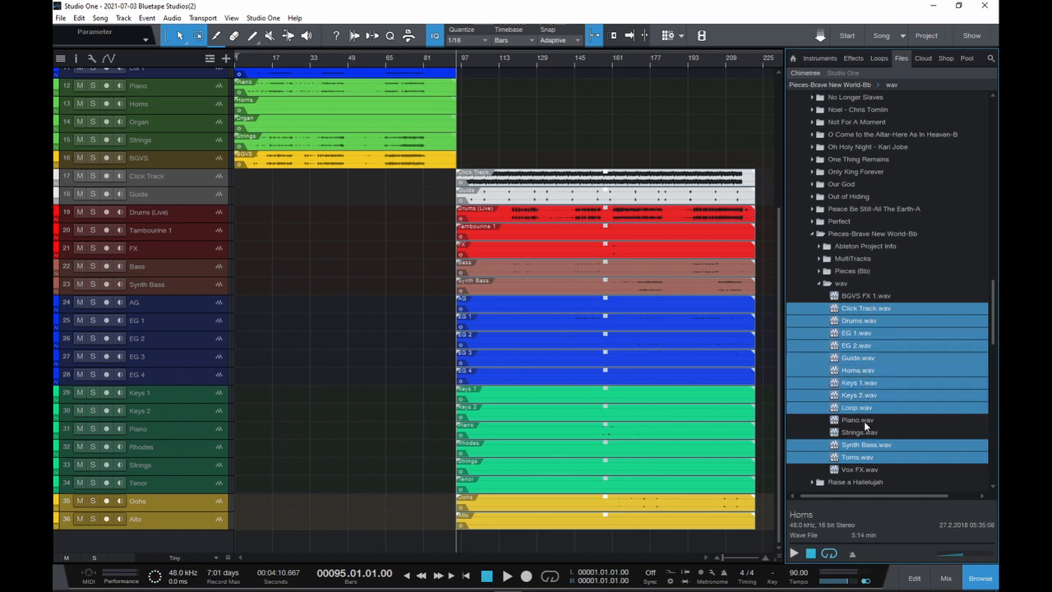
{"action": "left_click", "coordinate": [859, 421], "text": "ctrl"}
{"action": "left_click", "coordinate": [861, 433], "text": "ctrl"}
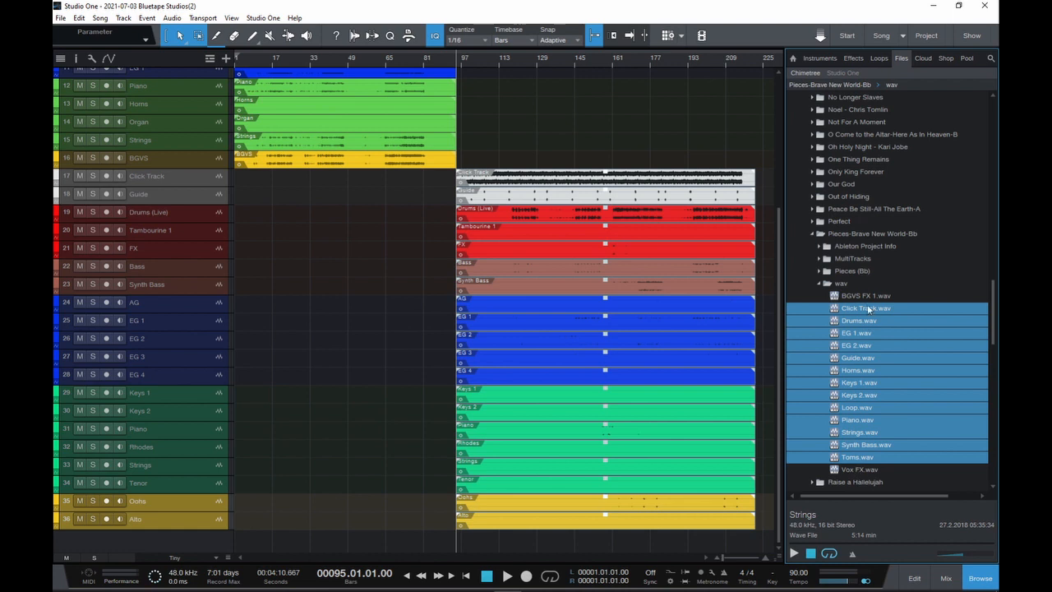
{"action": "left_click", "coordinate": [869, 297], "text": "ctrl"}
{"action": "left_click", "coordinate": [861, 469], "text": "ctrl"}
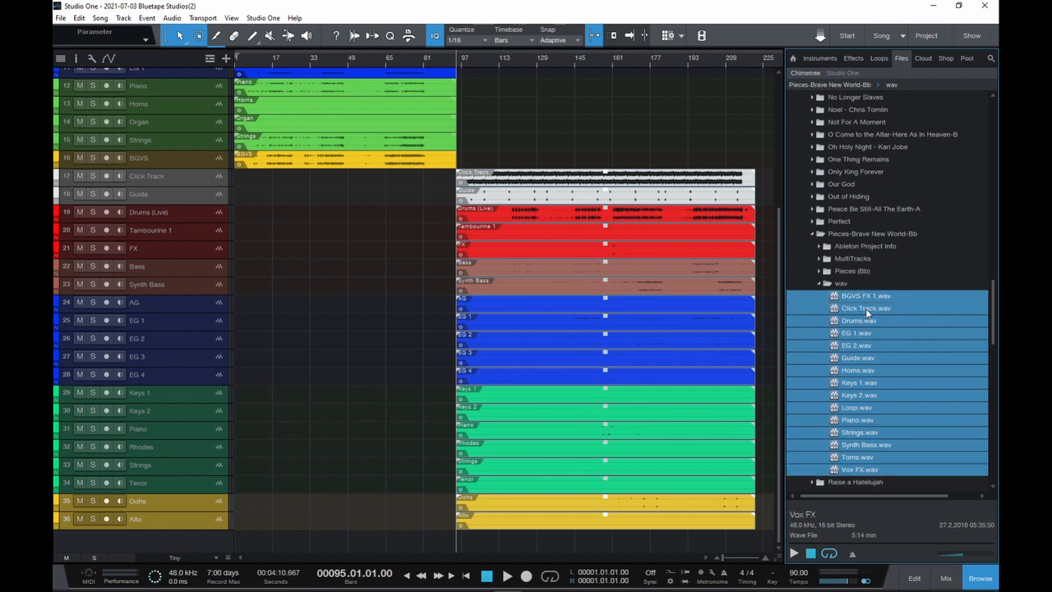
Place the selected Pieces stems on new tracks below Alto, starting at bar 221, and set the playback position to bar 221.
{"action": "left_click_drag", "start_coordinate": [865, 308], "coordinate": [749, 544]}
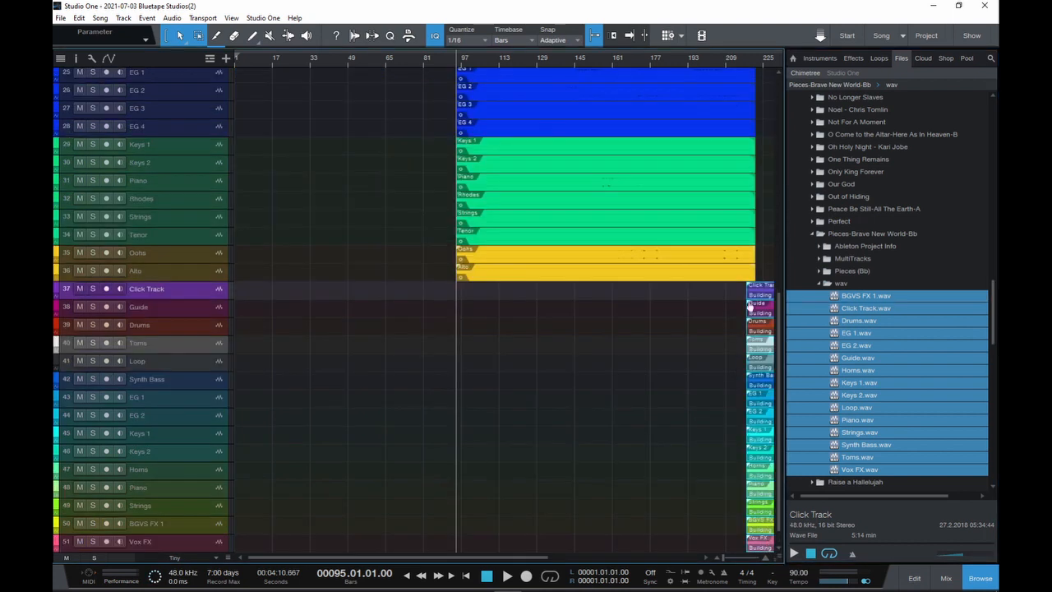
{"action": "left_click_drag", "start_coordinate": [766, 292], "coordinate": [760, 292]}
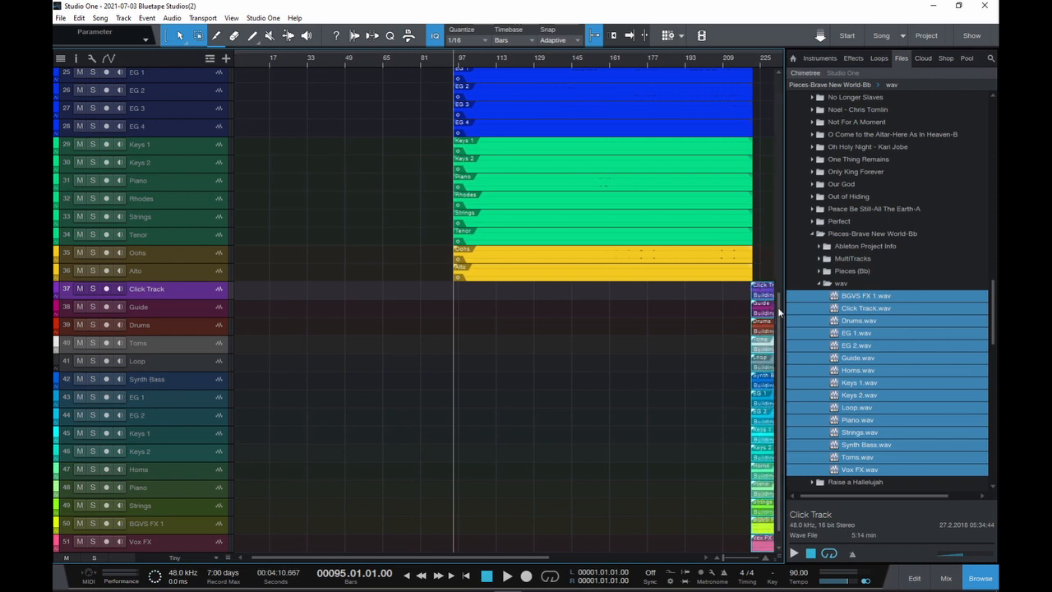
{"action": "left_click", "coordinate": [752, 60]}
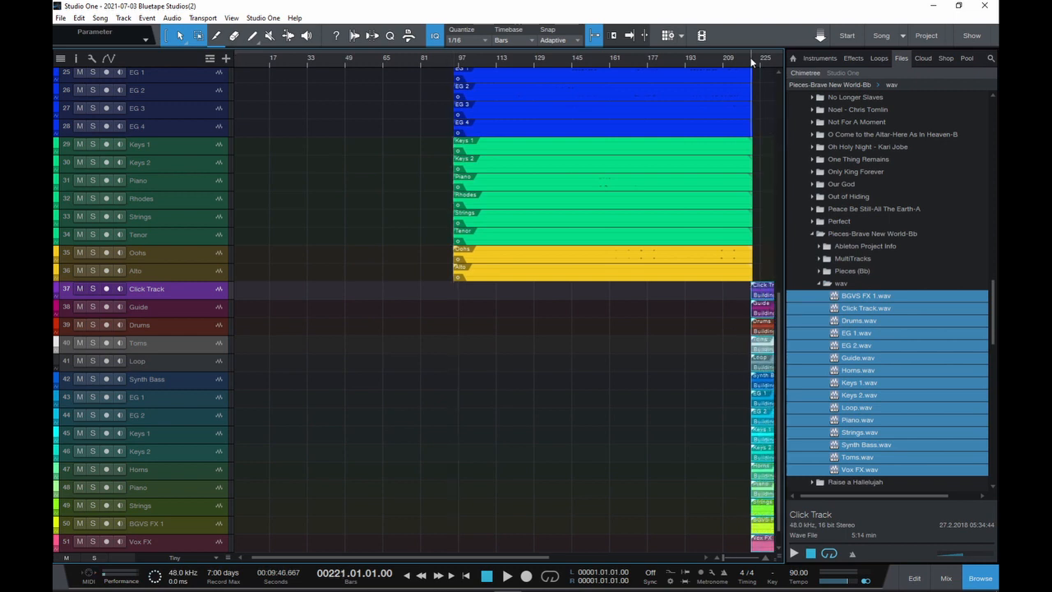
Shift the Pieces events slightly so they start at the very end of the I Can't Believe events.
{"action": "left_click_drag", "start_coordinate": [752, 62], "coordinate": [737, 148]}
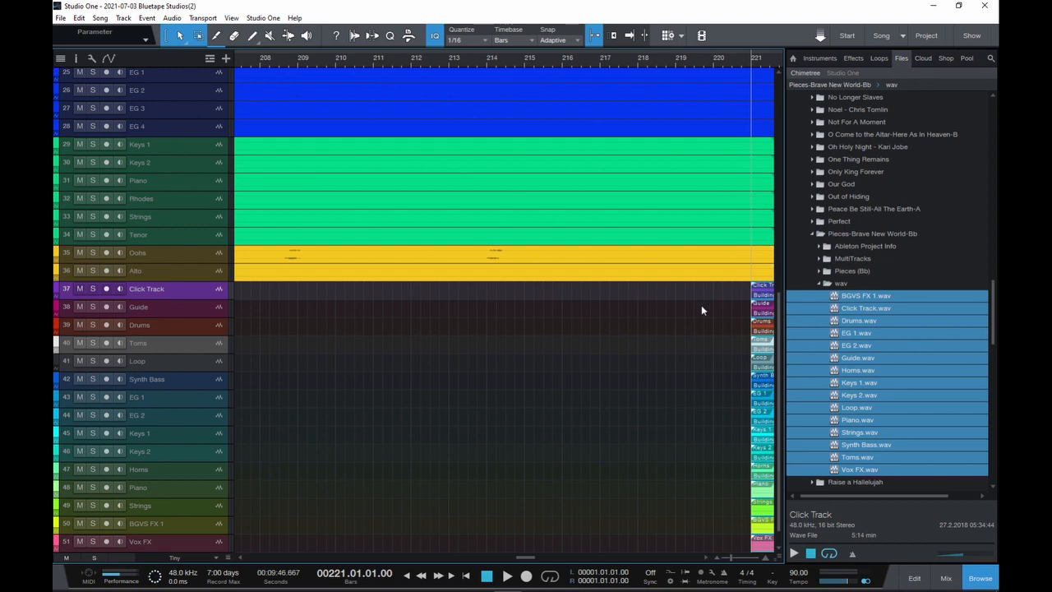
{"action": "scroll", "coordinate": [702, 308], "scroll_direction": "right", "scroll_amount": 4}
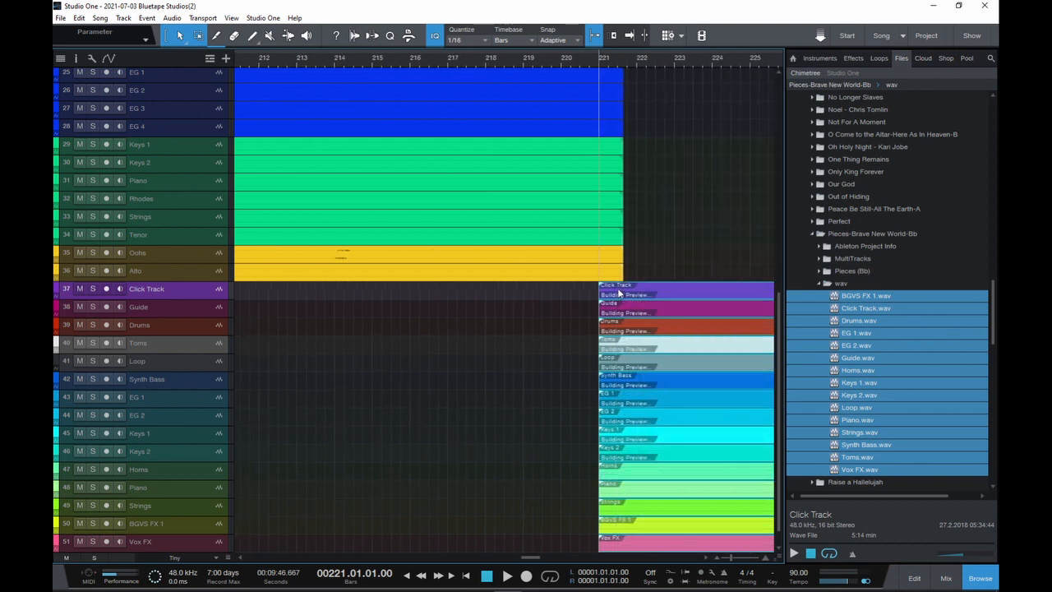
{"action": "left_click_drag", "start_coordinate": [621, 292], "coordinate": [600, 289]}
Examine where the audio ends in the I Can't Believe stems and how they follow the Still Rolling Stones stems.
{"action": "scroll", "coordinate": [639, 296], "scroll_direction": "up", "scroll_amount": 6}
{"action": "scroll", "coordinate": [600, 289], "scroll_direction": "up", "scroll_amount": 3}
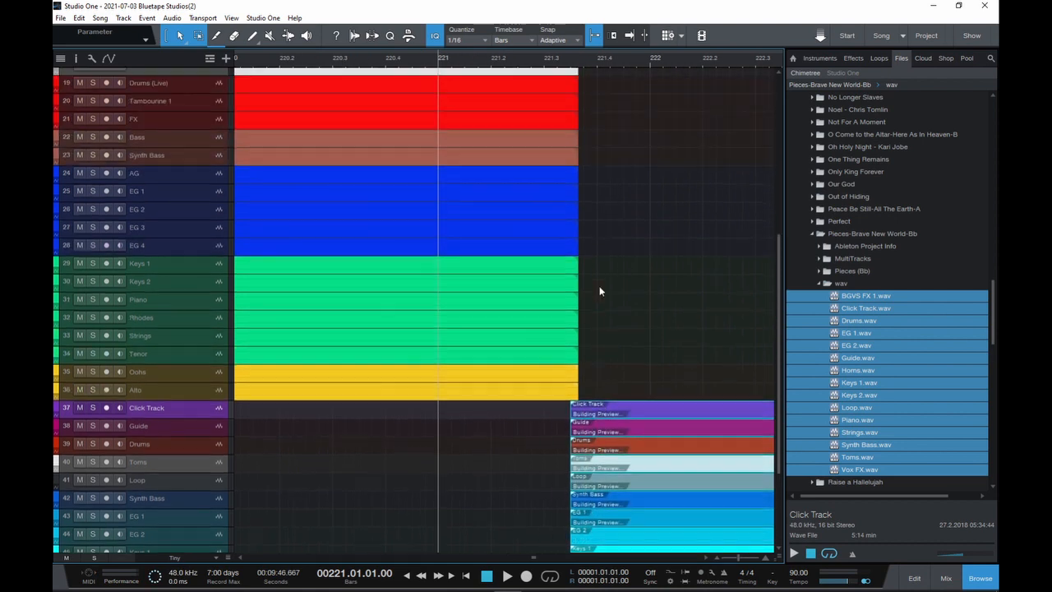
{"action": "scroll", "coordinate": [606, 393], "scroll_direction": "up", "scroll_amount": 6}
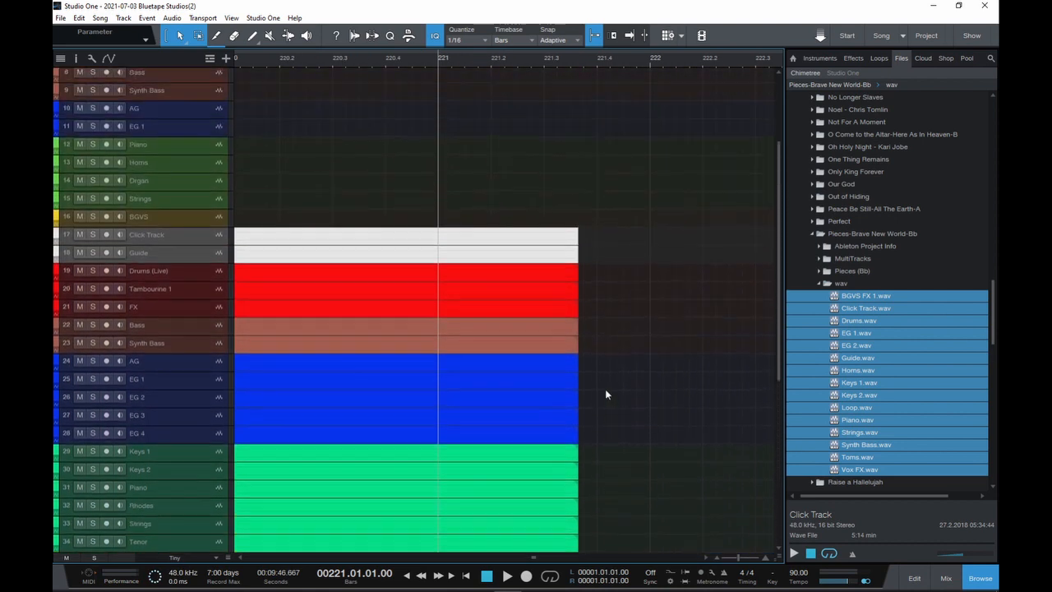
{"action": "scroll", "coordinate": [605, 394], "scroll_direction": "left", "scroll_amount": 5}
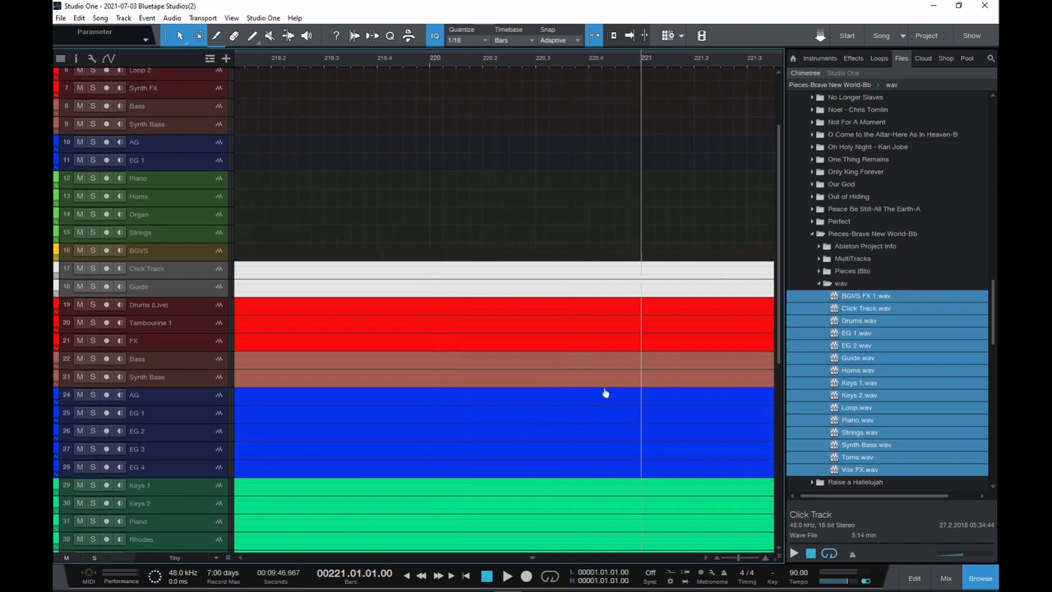
{"action": "scroll", "coordinate": [605, 394], "scroll_direction": "left", "scroll_amount": 6}
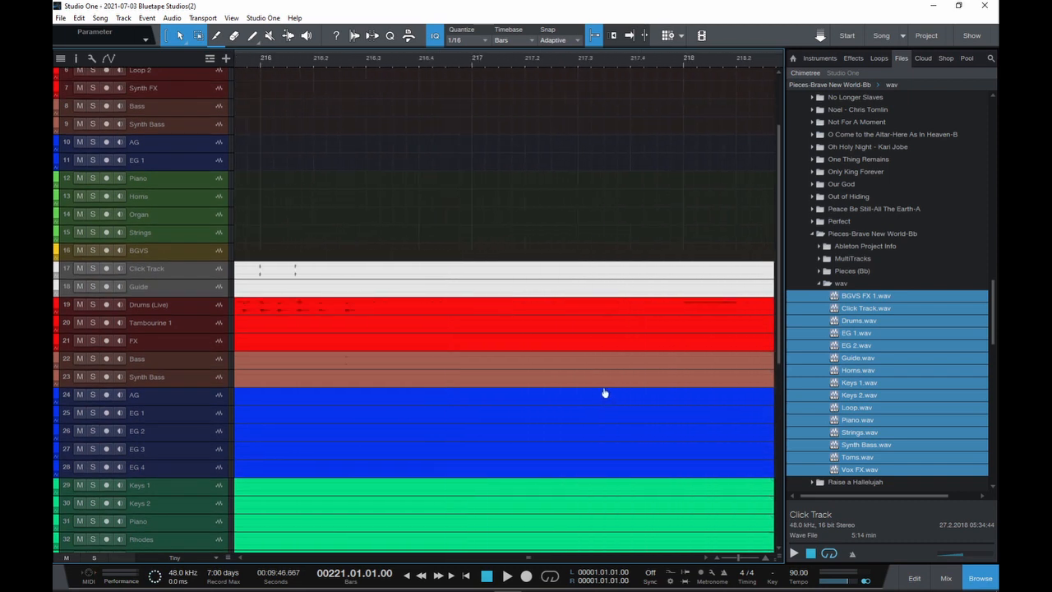
{"action": "scroll", "coordinate": [605, 394], "scroll_direction": "left", "scroll_amount": 6}
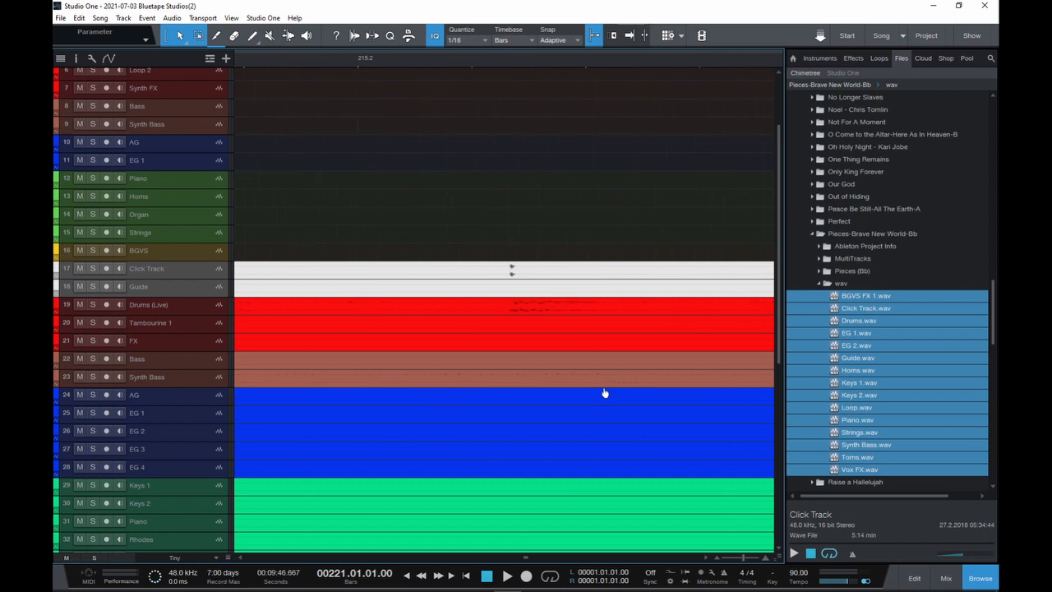
{"action": "scroll", "coordinate": [604, 389], "scroll_direction": "down", "scroll_amount": 5}
{"action": "scroll", "coordinate": [583, 320], "scroll_direction": "left", "scroll_amount": 10}
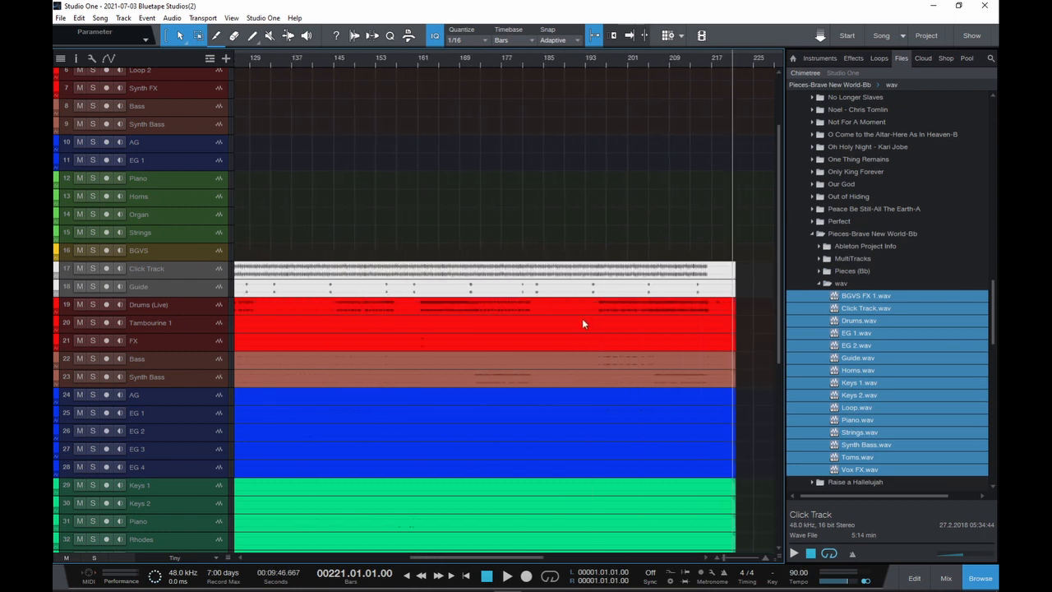
{"action": "scroll", "coordinate": [581, 318], "scroll_direction": "left", "scroll_amount": 3}
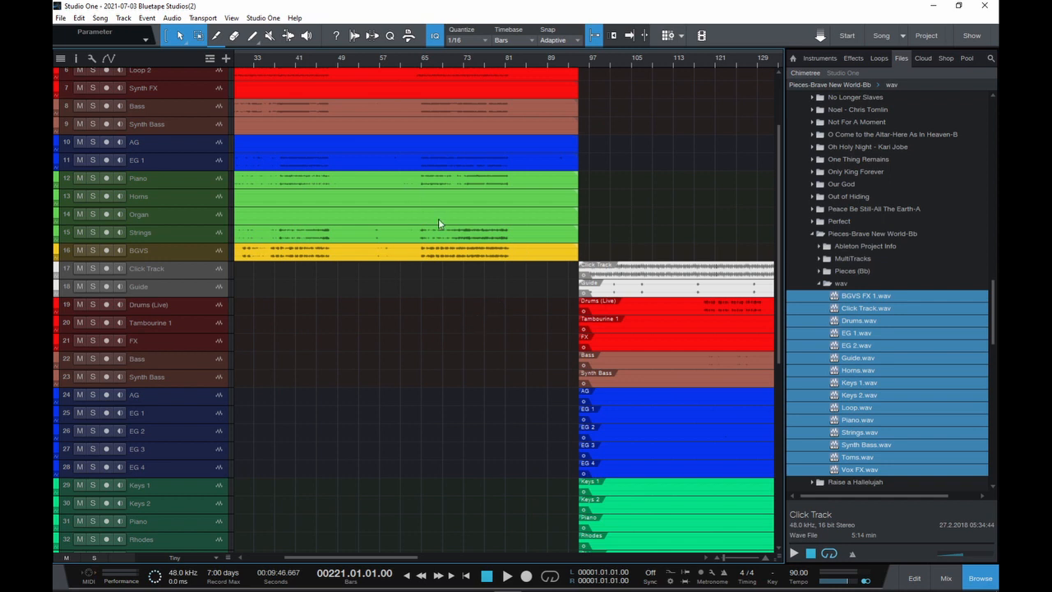
Color the Pieces Click Track and Guide tracks white.
{"action": "scroll", "coordinate": [568, 282], "scroll_direction": "down", "scroll_amount": 5}
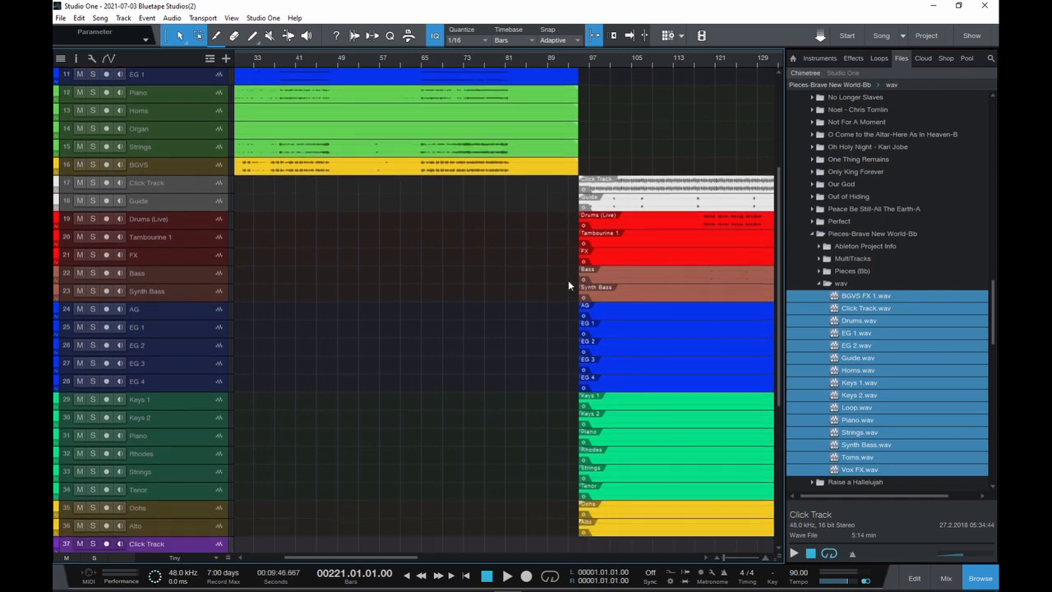
{"action": "scroll", "coordinate": [579, 287], "scroll_direction": "down", "scroll_amount": 4}
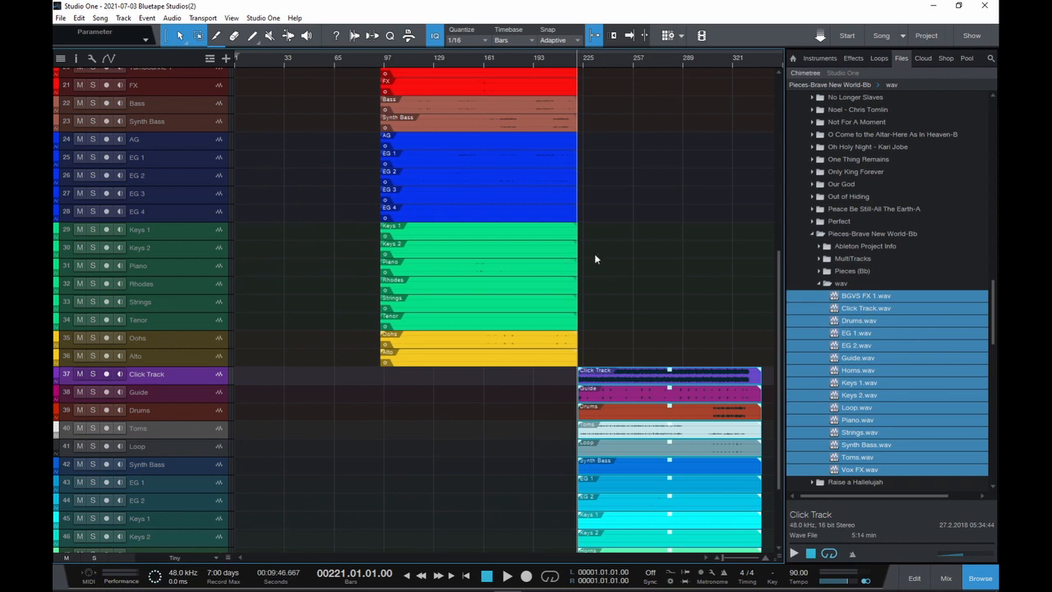
{"action": "scroll", "coordinate": [649, 267], "scroll_direction": "down", "scroll_amount": 2}
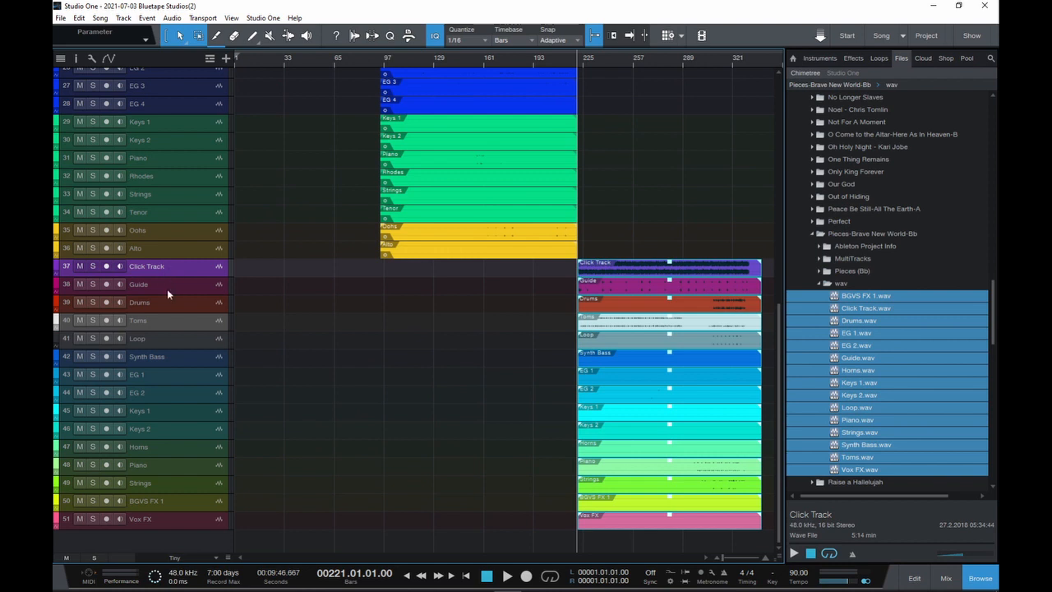
{"action": "left_click", "coordinate": [168, 284]}
{"action": "left_click", "coordinate": [58, 284]}
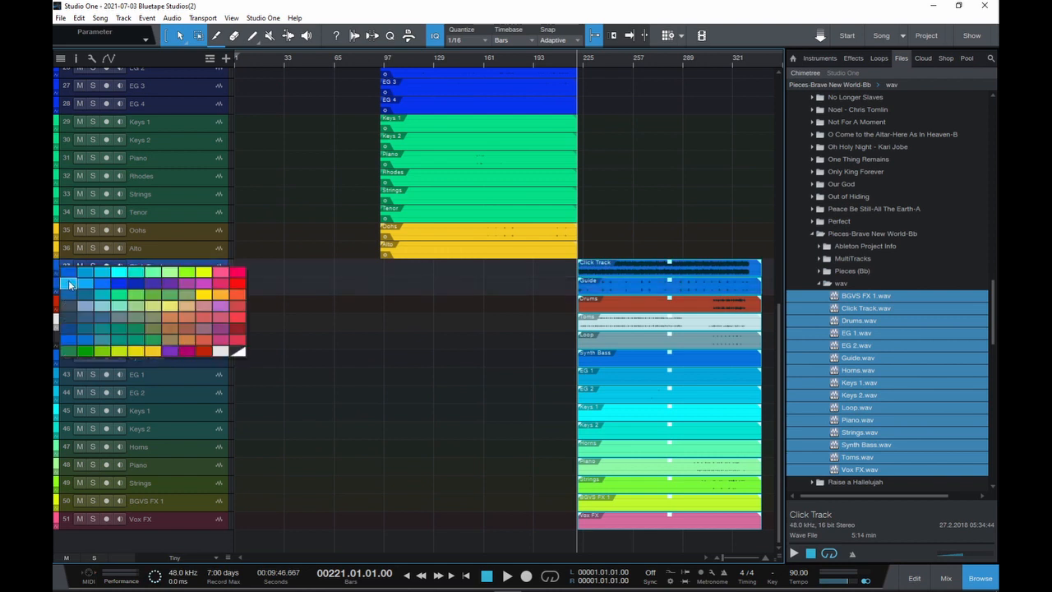
{"action": "left_click", "coordinate": [218, 352]}
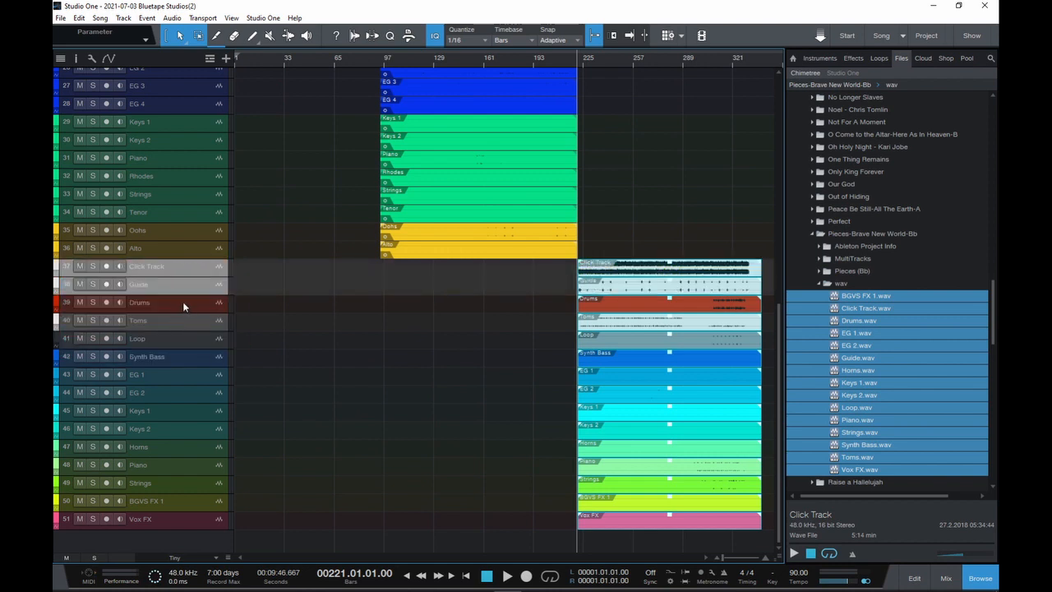
Color the Pieces Drums, Toms and Loop tracks red.
{"action": "left_click", "coordinate": [183, 307]}
{"action": "left_click", "coordinate": [176, 339], "text": "shift"}
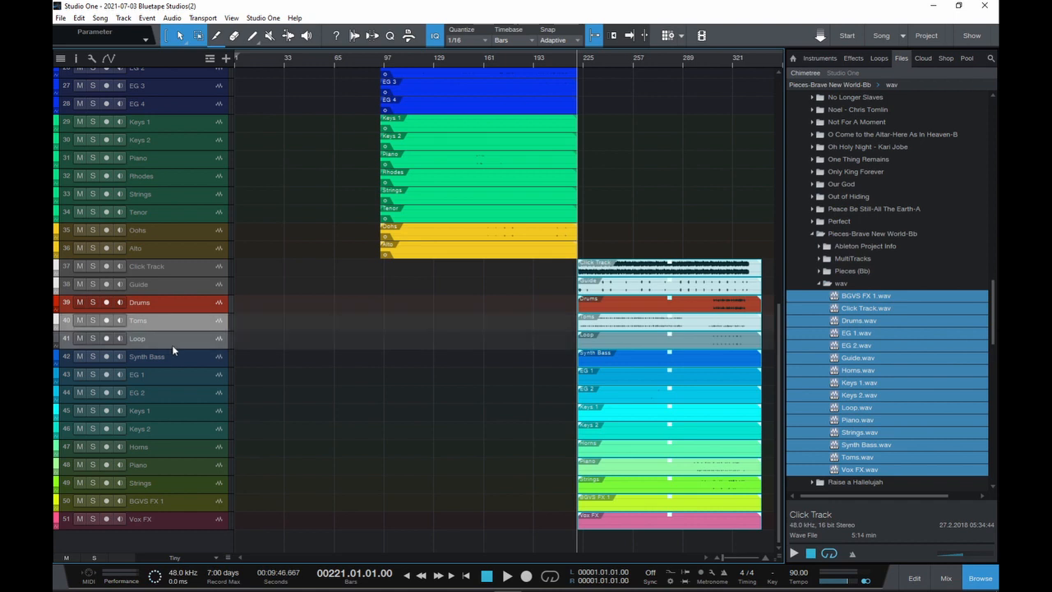
{"action": "left_click", "coordinate": [58, 304]}
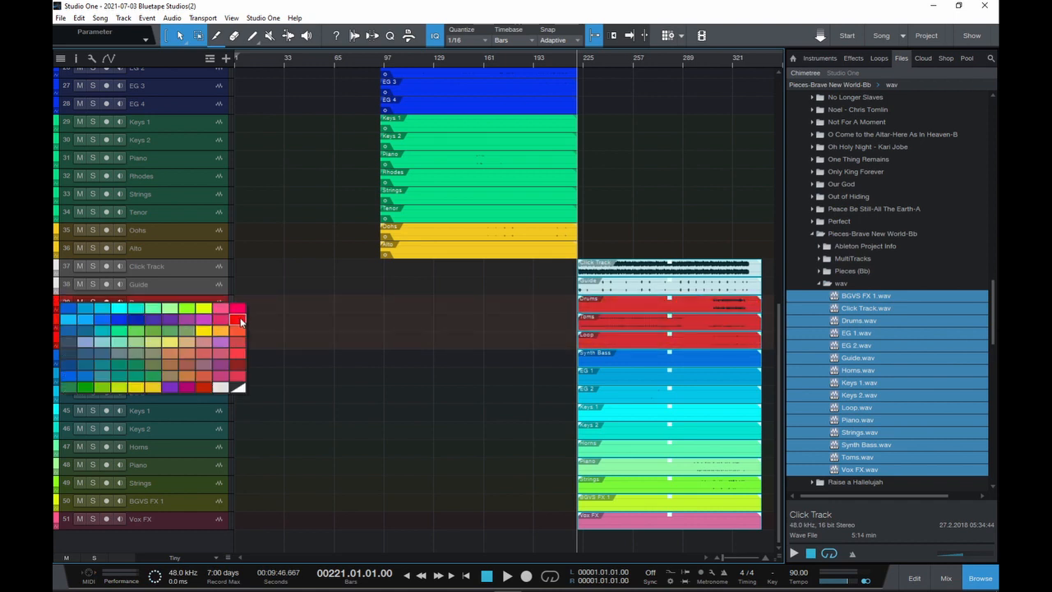
{"action": "left_click", "coordinate": [240, 317]}
Color the Pieces Synth Bass track brown like the other bass tracks.
{"action": "left_click", "coordinate": [168, 356]}
{"action": "left_click", "coordinate": [58, 356]}
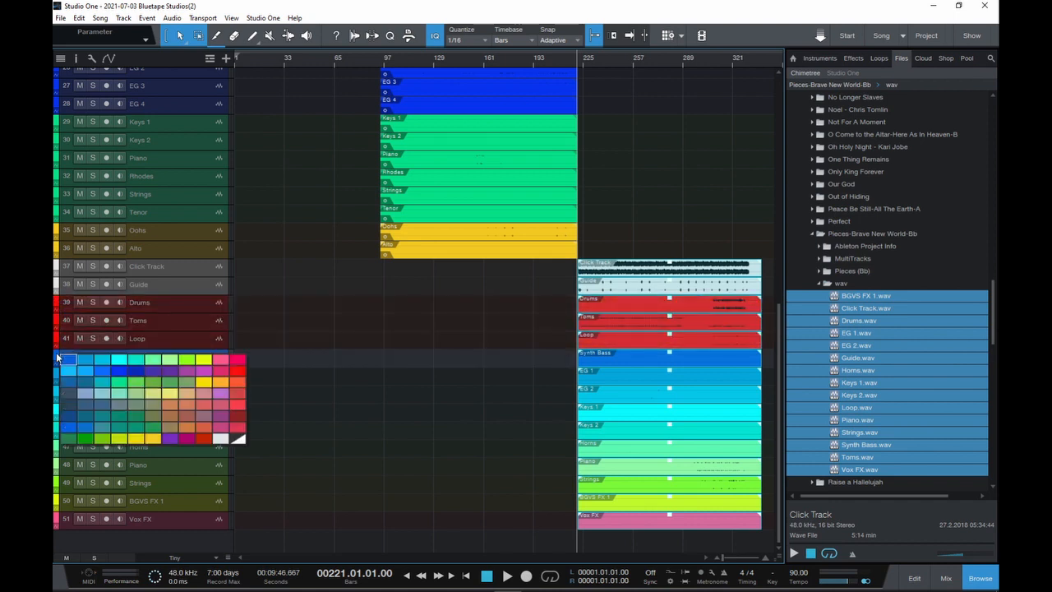
{"action": "left_click", "coordinate": [188, 417]}
Color the Pieces EG 1 and EG 2 tracks dark blue like the other guitar tracks.
{"action": "left_click", "coordinate": [180, 374]}
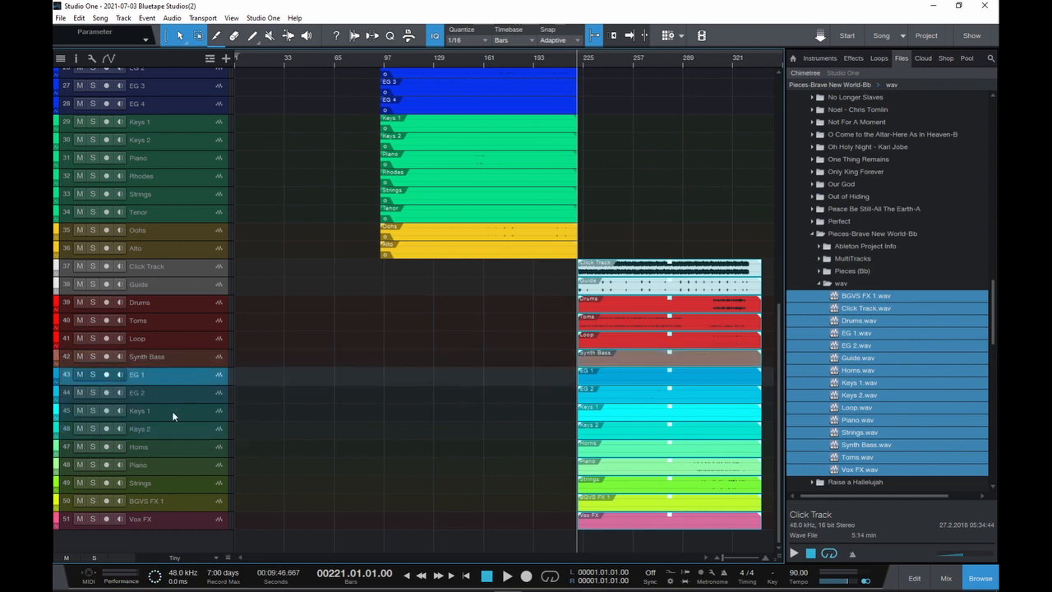
{"action": "left_click", "coordinate": [170, 398], "text": "shift"}
{"action": "left_click", "coordinate": [57, 379]}
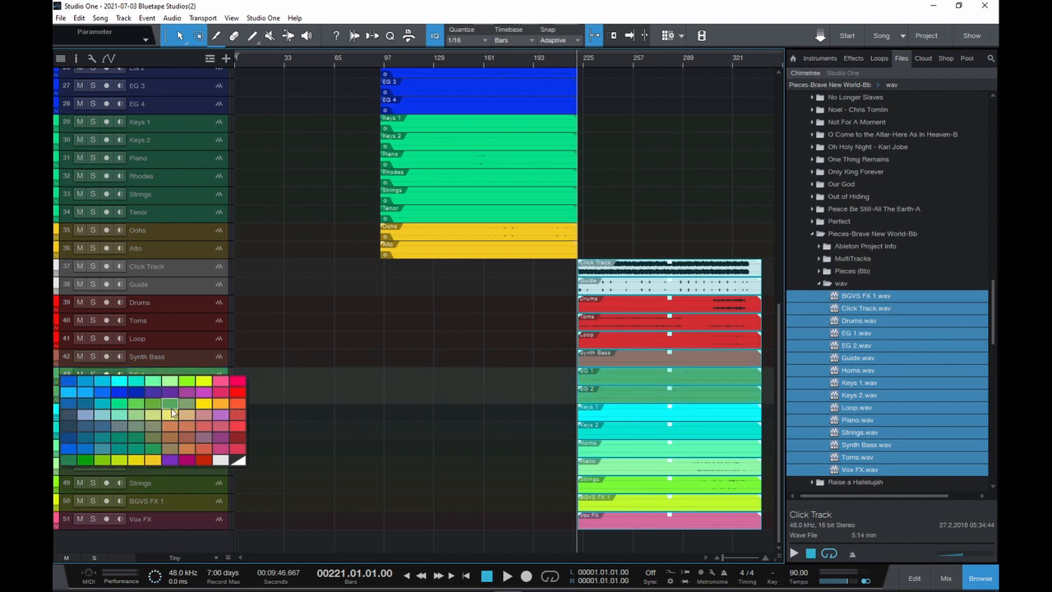
{"action": "left_click", "coordinate": [126, 394]}
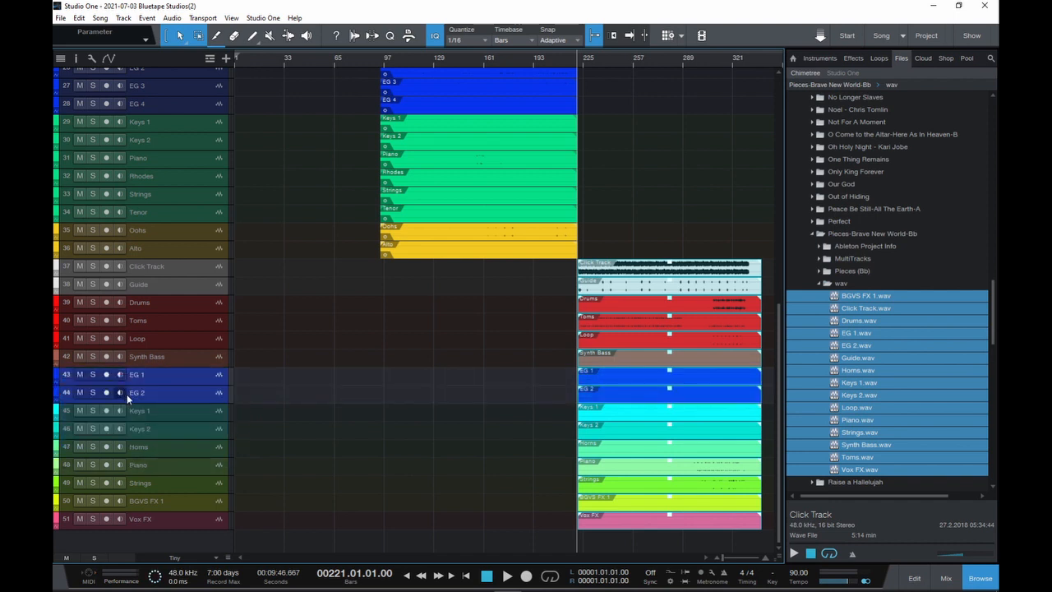
Color the Pieces tracks from Keys 1 through Strings green as one group.
{"action": "left_click", "coordinate": [190, 416]}
{"action": "left_click", "coordinate": [184, 485], "text": "shift"}
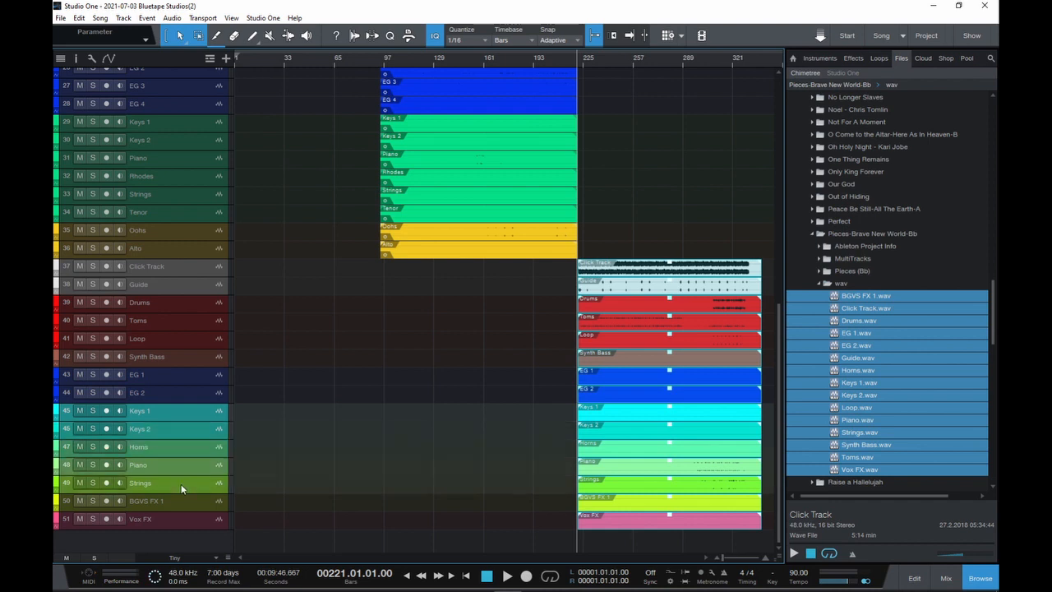
{"action": "left_click", "coordinate": [56, 411]}
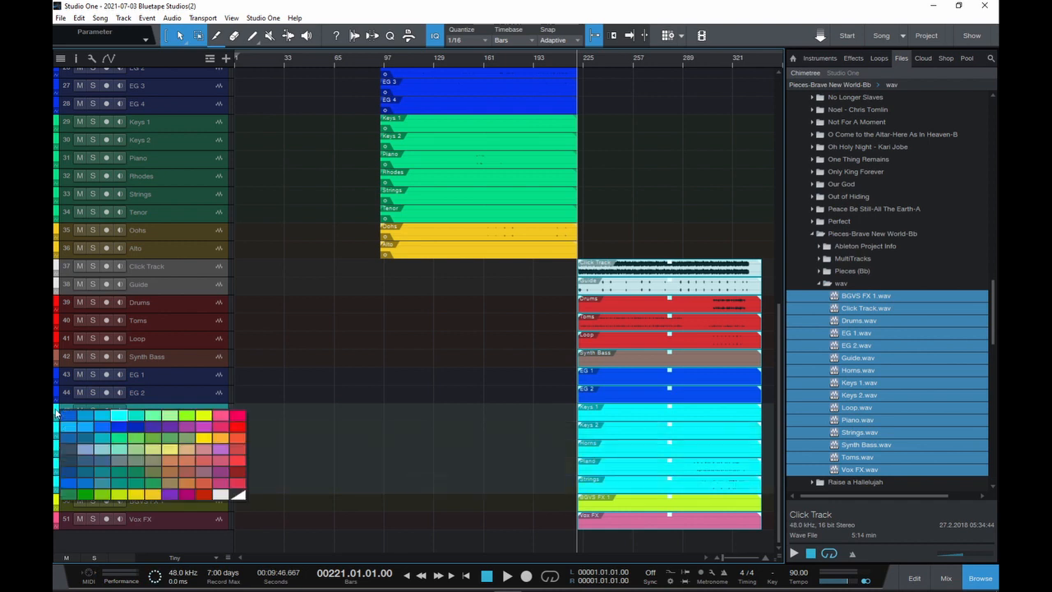
{"action": "left_click", "coordinate": [138, 444]}
Color the Pieces BGVS FX 1 and Vox FX tracks golden yellow and save the song.
{"action": "left_click", "coordinate": [191, 501]}
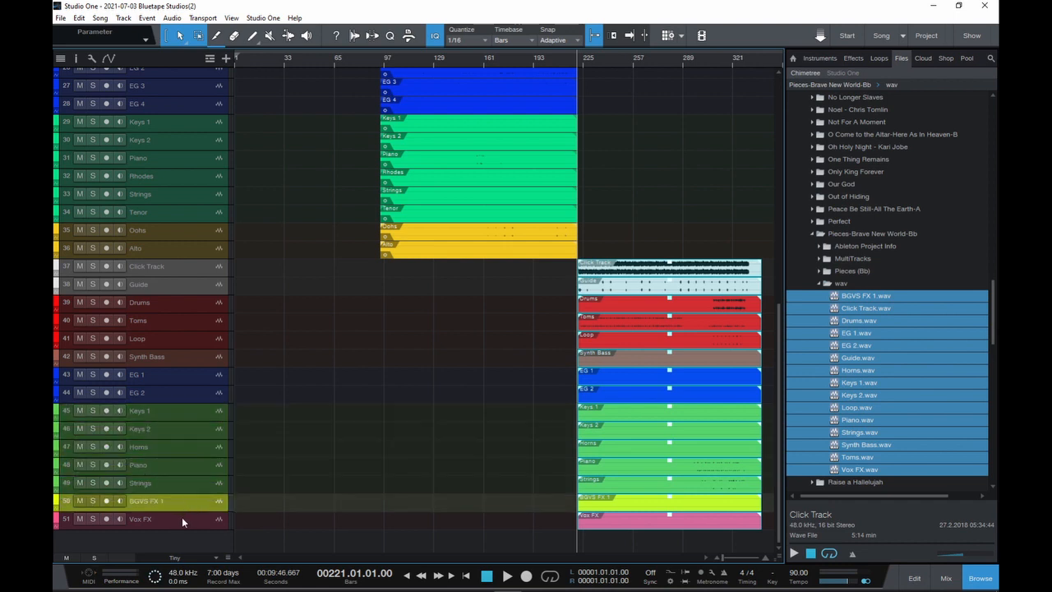
{"action": "left_click", "coordinate": [181, 517], "text": "shift"}
{"action": "left_click", "coordinate": [56, 502]}
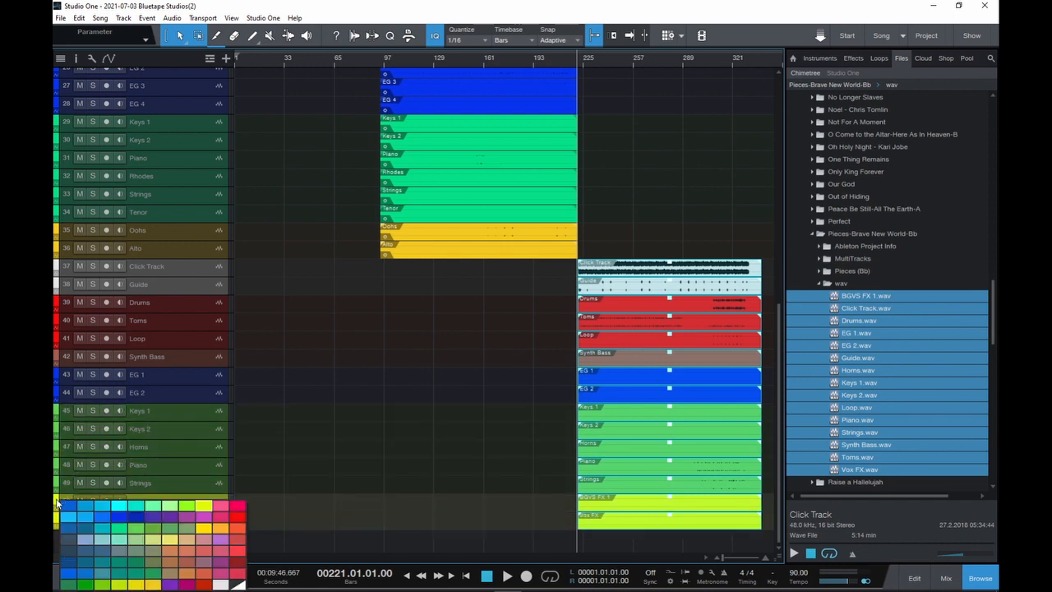
{"action": "left_click", "coordinate": [154, 584]}
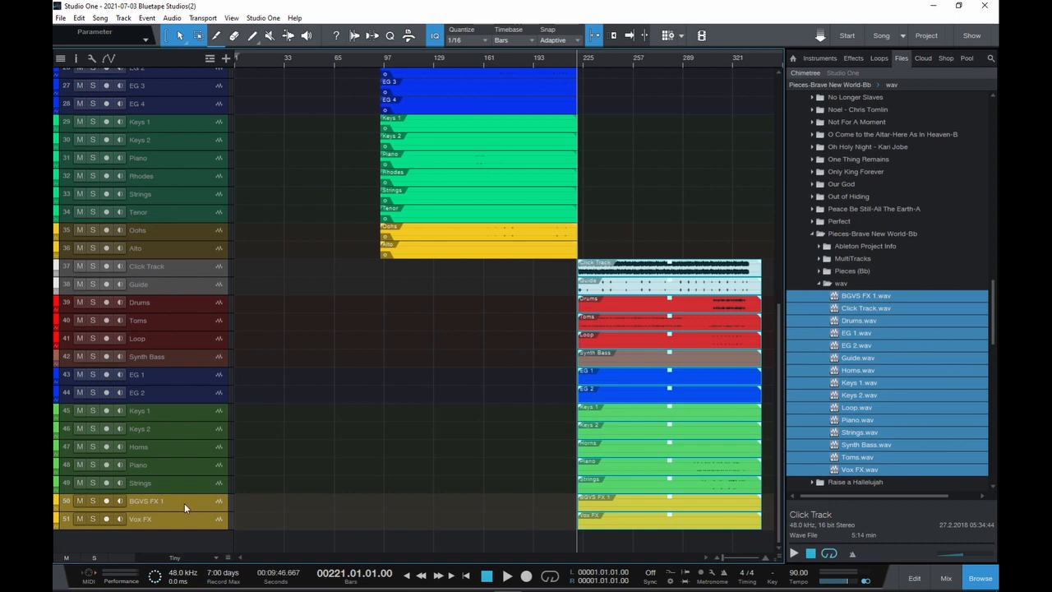
{"action": "key", "text": "ctrl+s"}
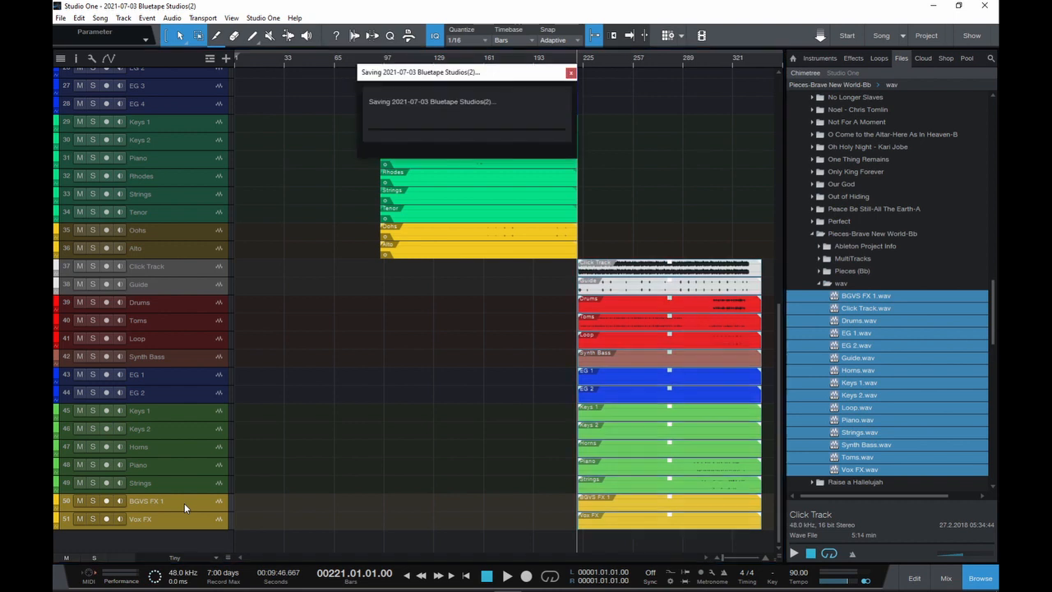